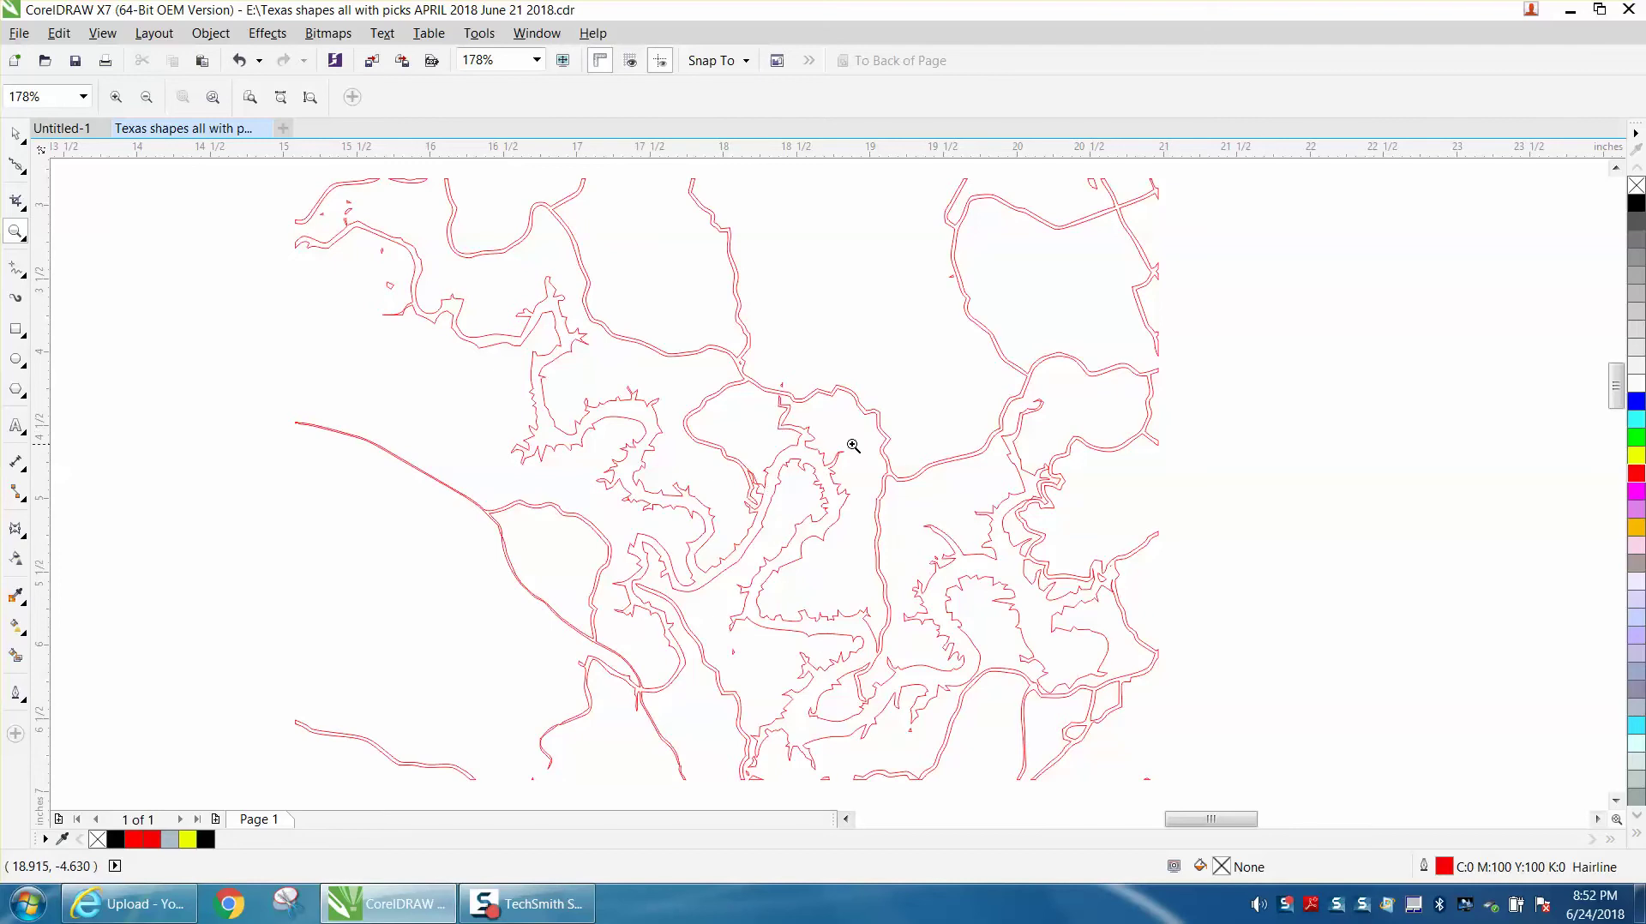
Step: Undo and redo the latest changes so that the red-outlined map group is selected
{"action": "left_click", "coordinate": [15, 134]}
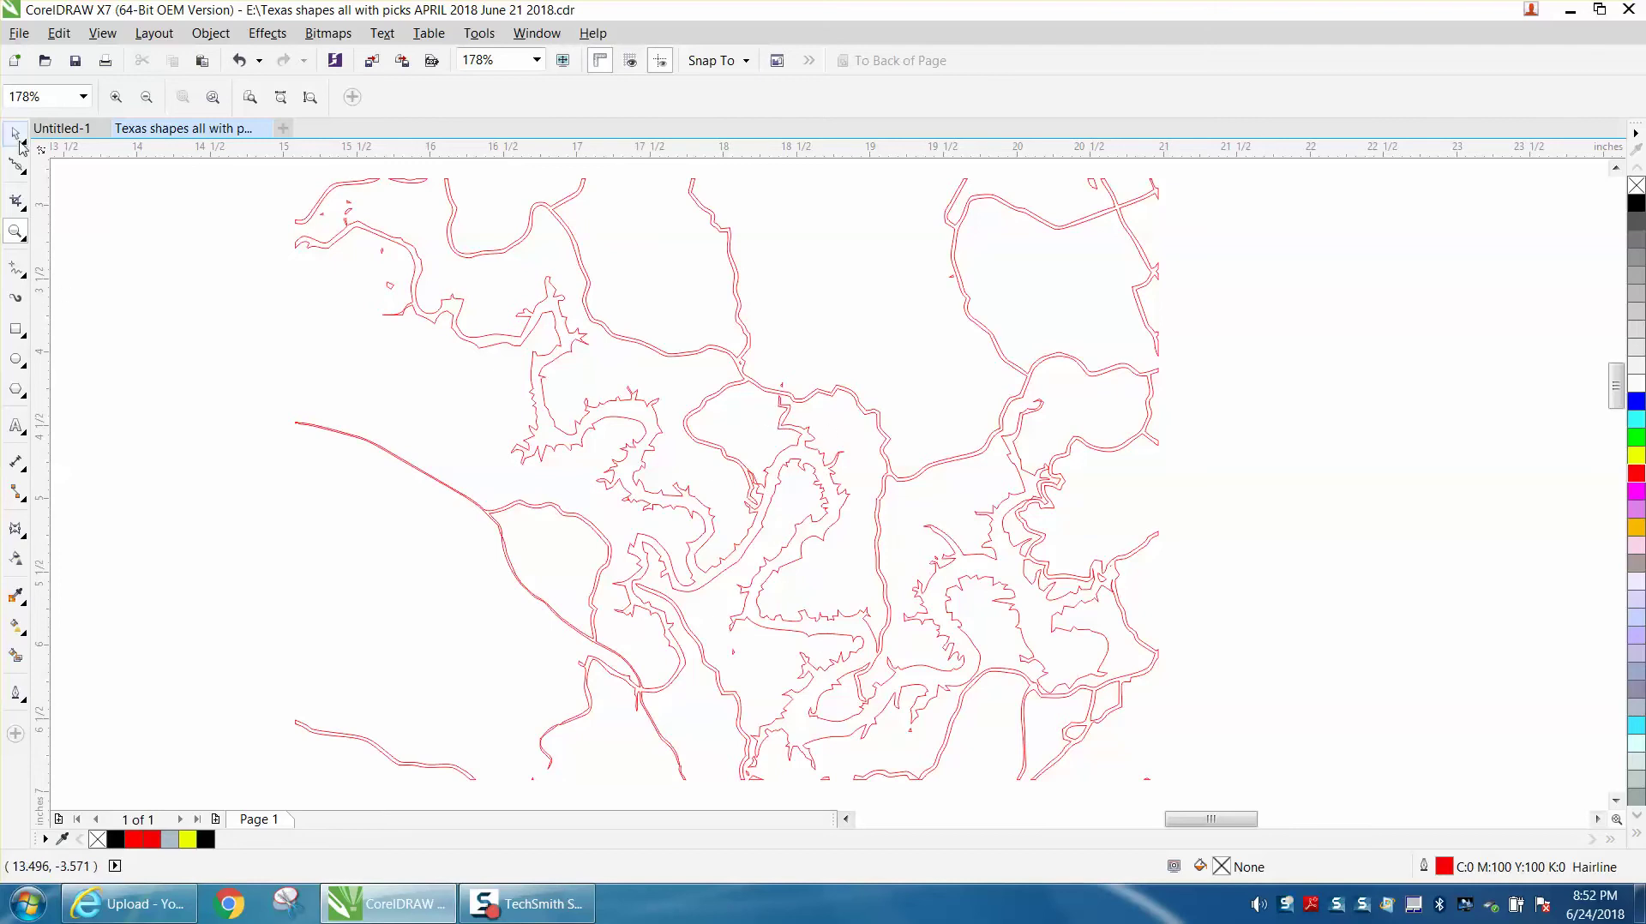
{"action": "left_click", "coordinate": [240, 65]}
{"action": "left_click", "coordinate": [242, 72]}
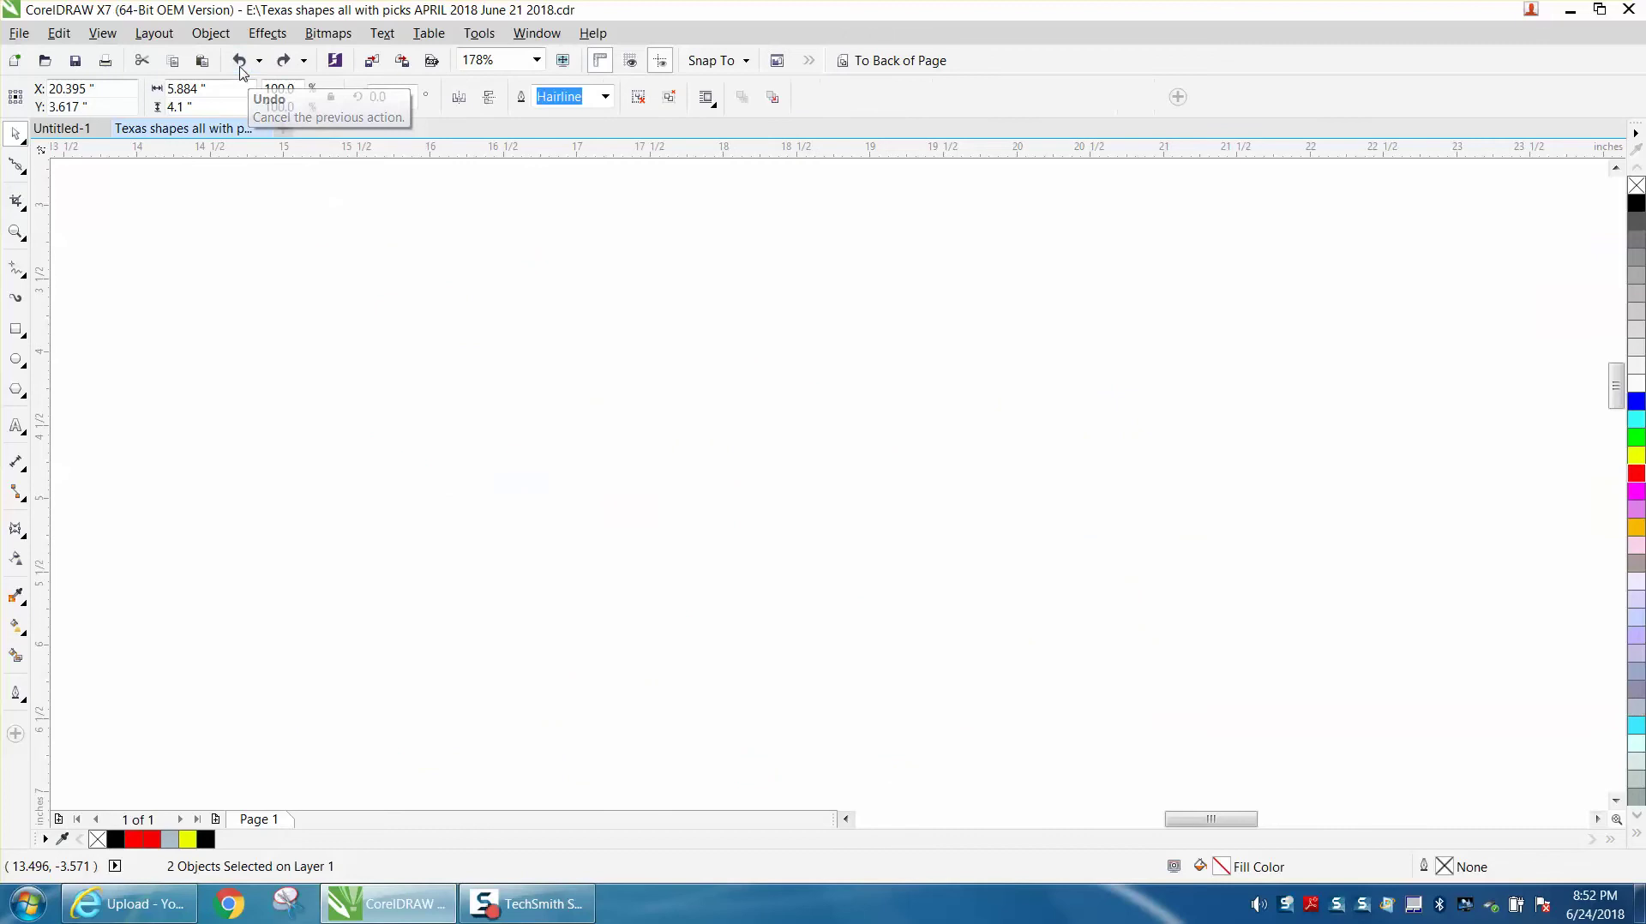
{"action": "left_click", "coordinate": [283, 60]}
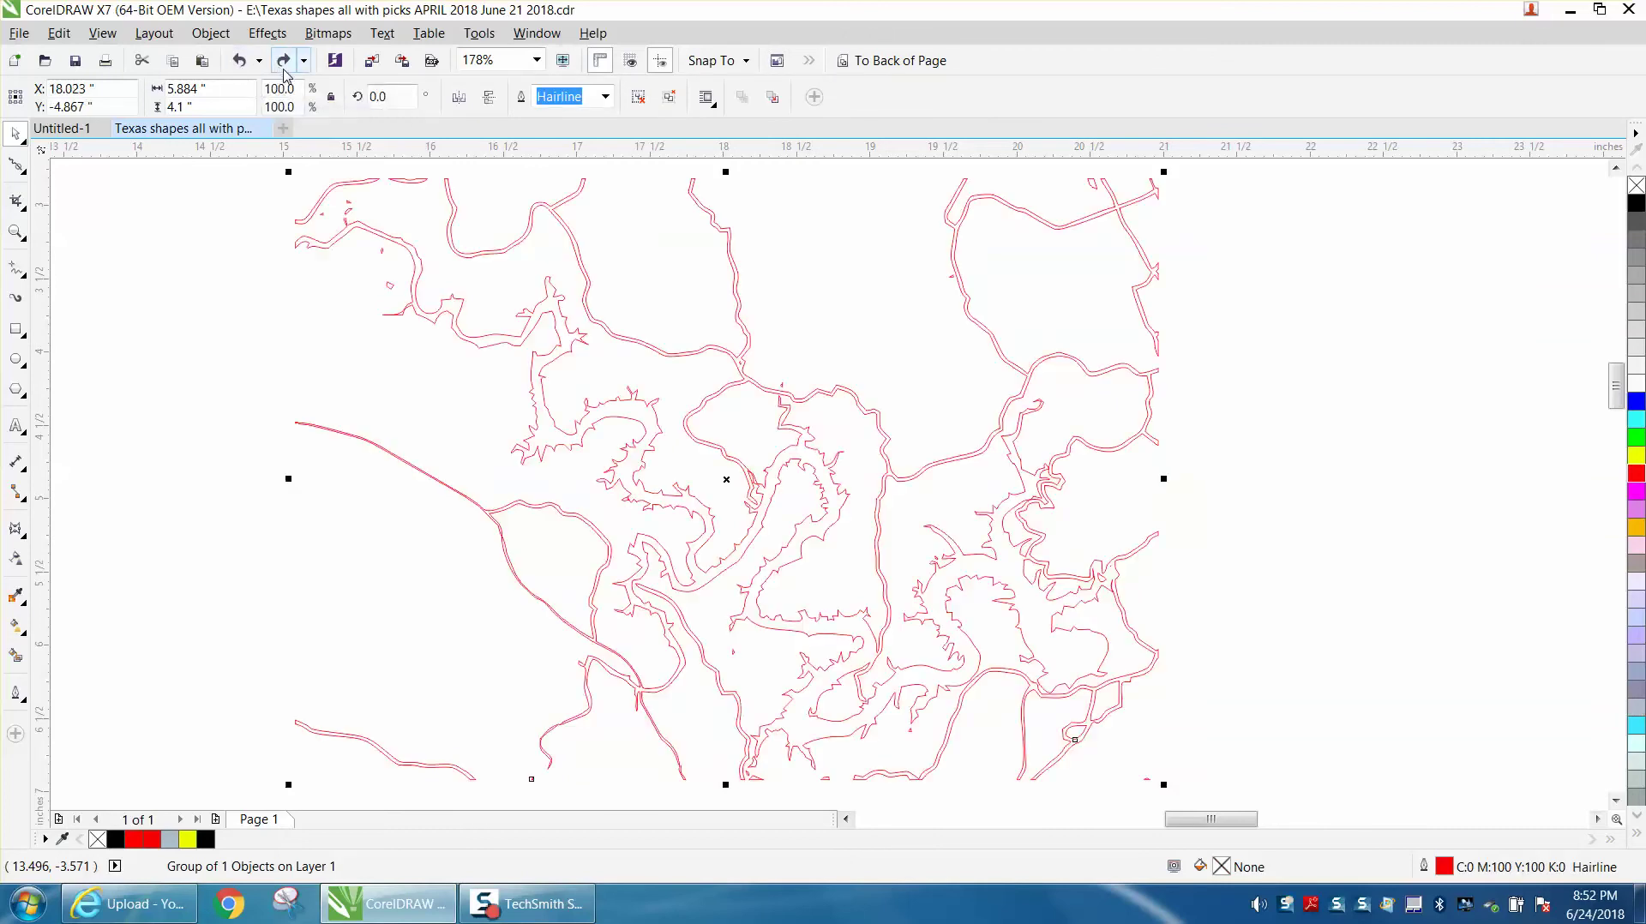
Step: Fill the map group black without an outline, and switch it back to no fill with a red outline
{"action": "left_click", "coordinate": [1635, 204]}
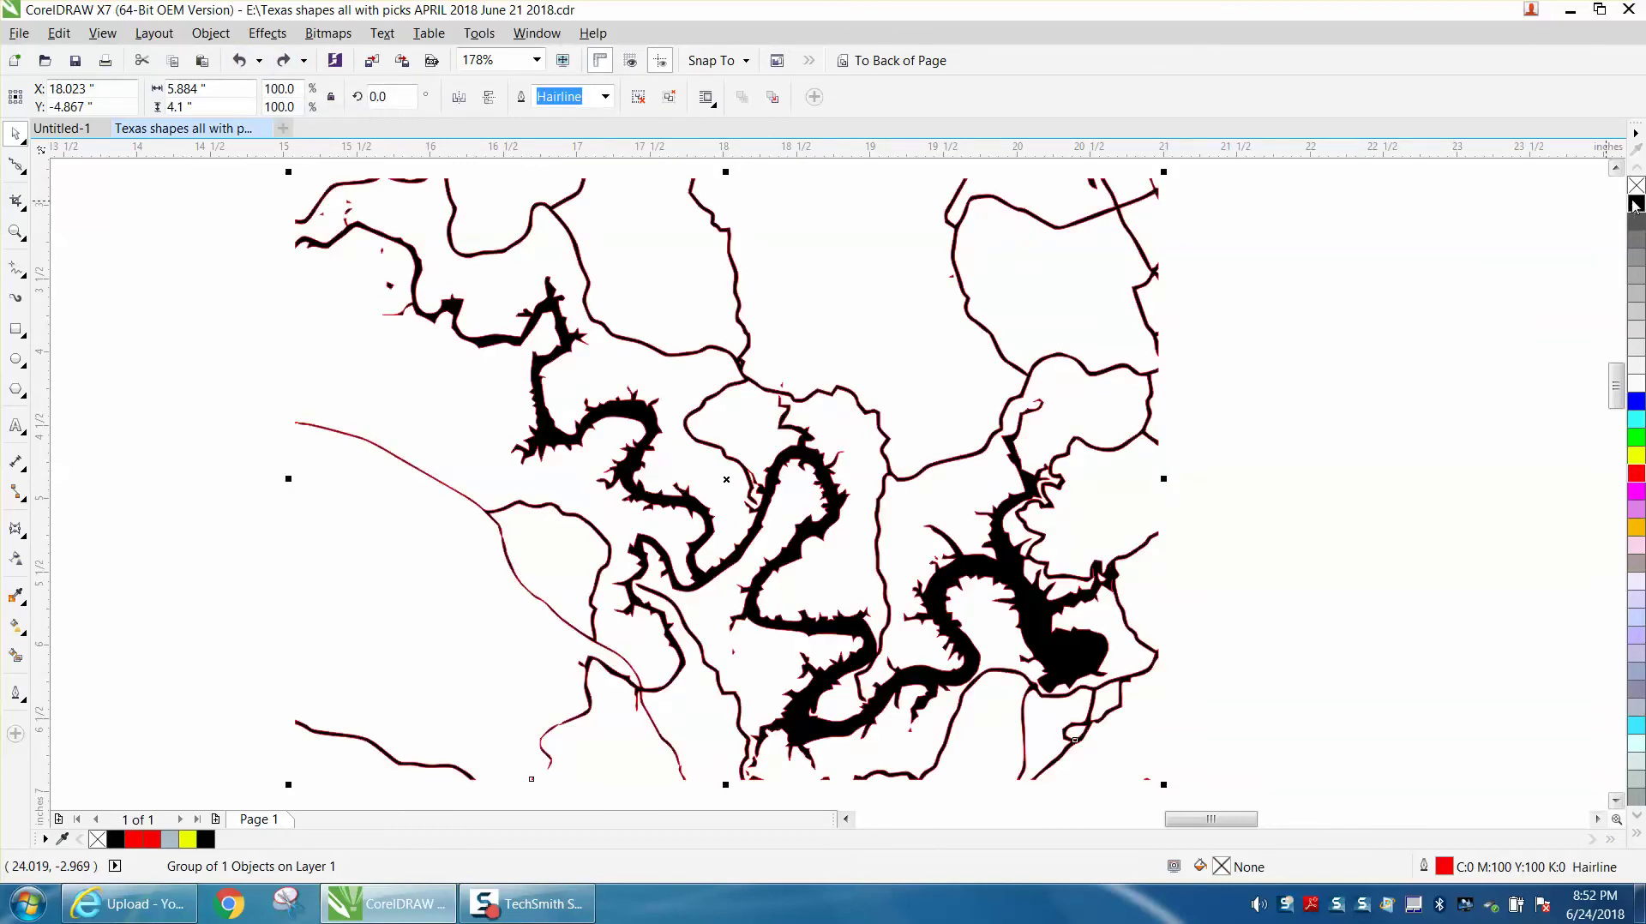
{"action": "right_click", "coordinate": [1635, 185]}
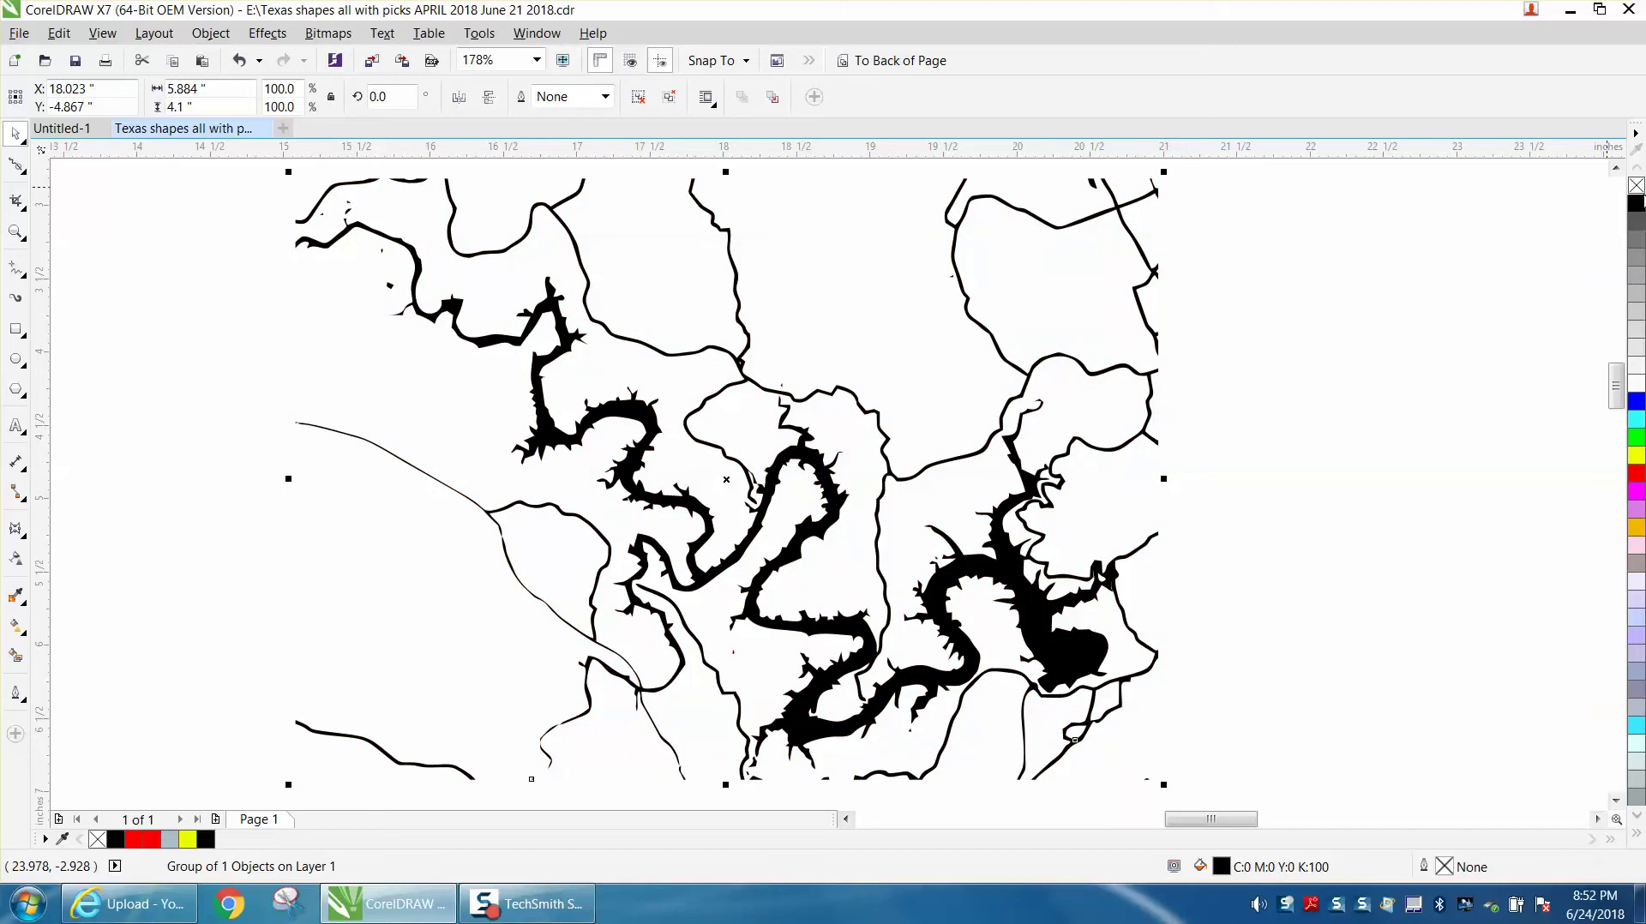
{"action": "left_click", "coordinate": [1636, 186]}
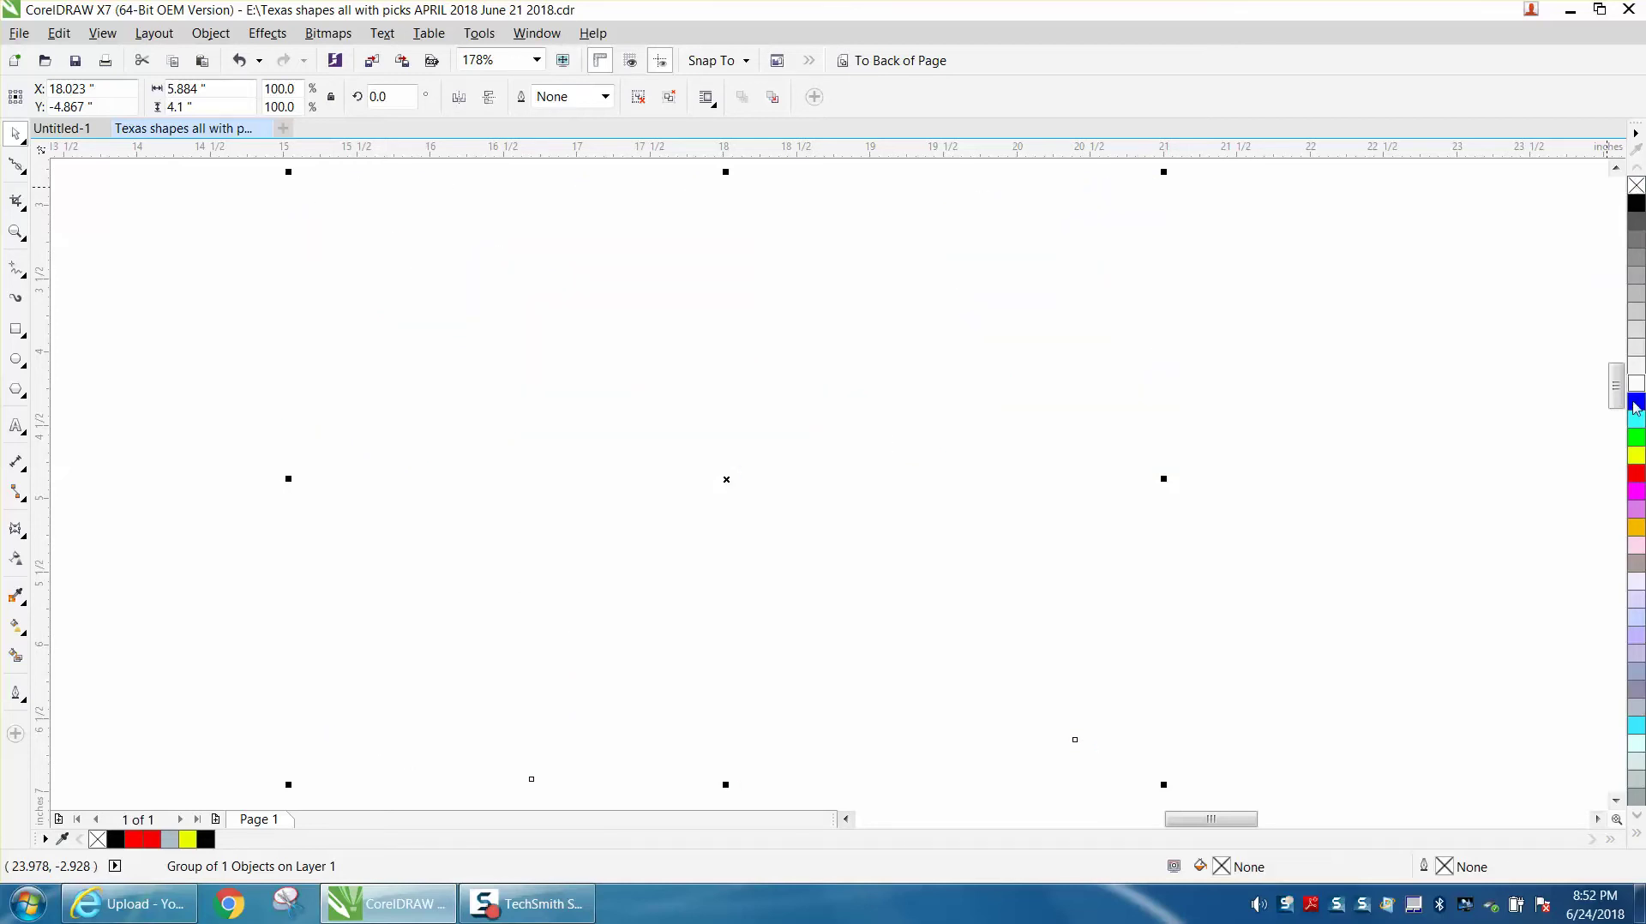
{"action": "right_click", "coordinate": [1638, 476]}
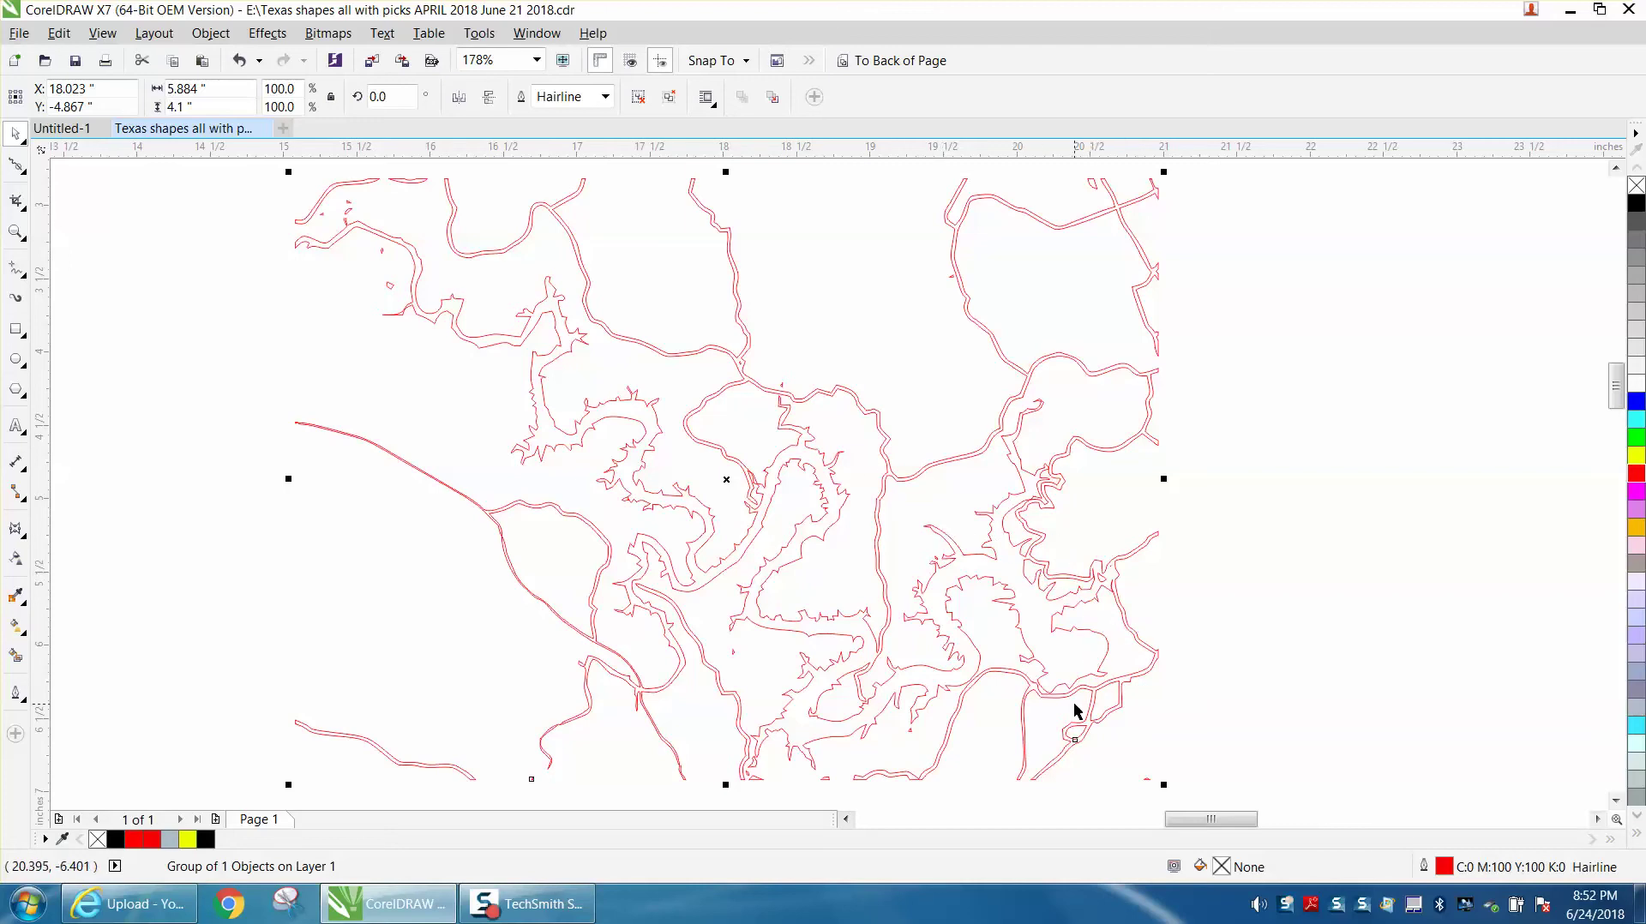
Step: Draw a freehand closing line about 0.148 by 0.09 in across the narrow lake inlet near the map's eastern edge
{"action": "left_click", "coordinate": [25, 235]}
{"action": "left_click_drag", "start_coordinate": [1048, 535], "coordinate": [1229, 679]}
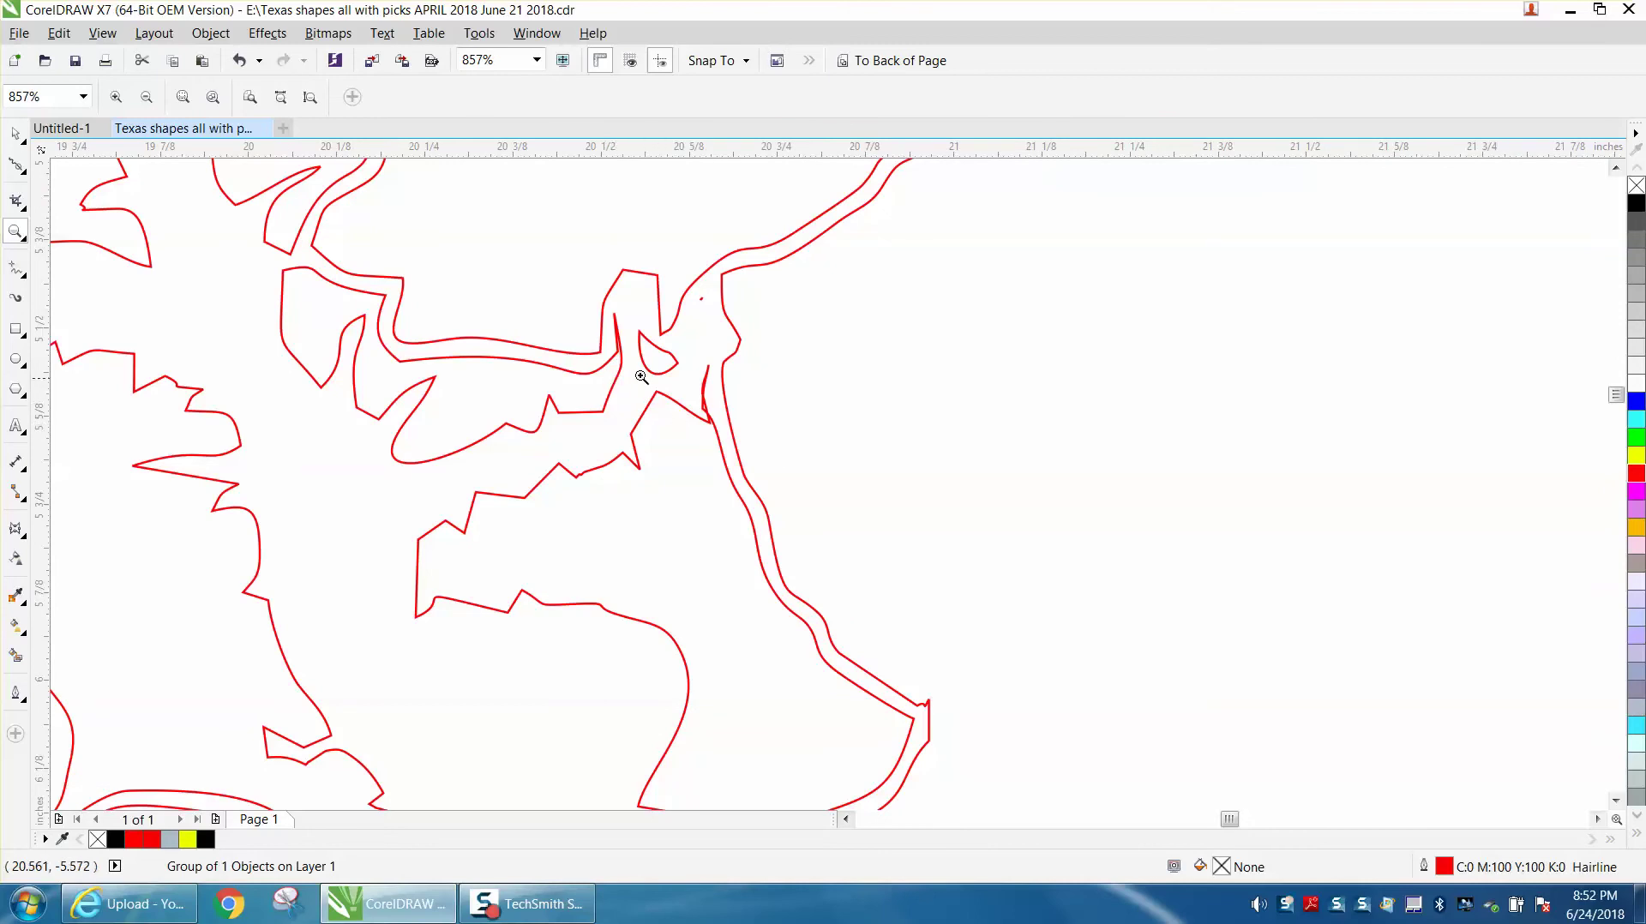
{"action": "left_click", "coordinate": [16, 268]}
{"action": "left_click", "coordinate": [596, 373]}
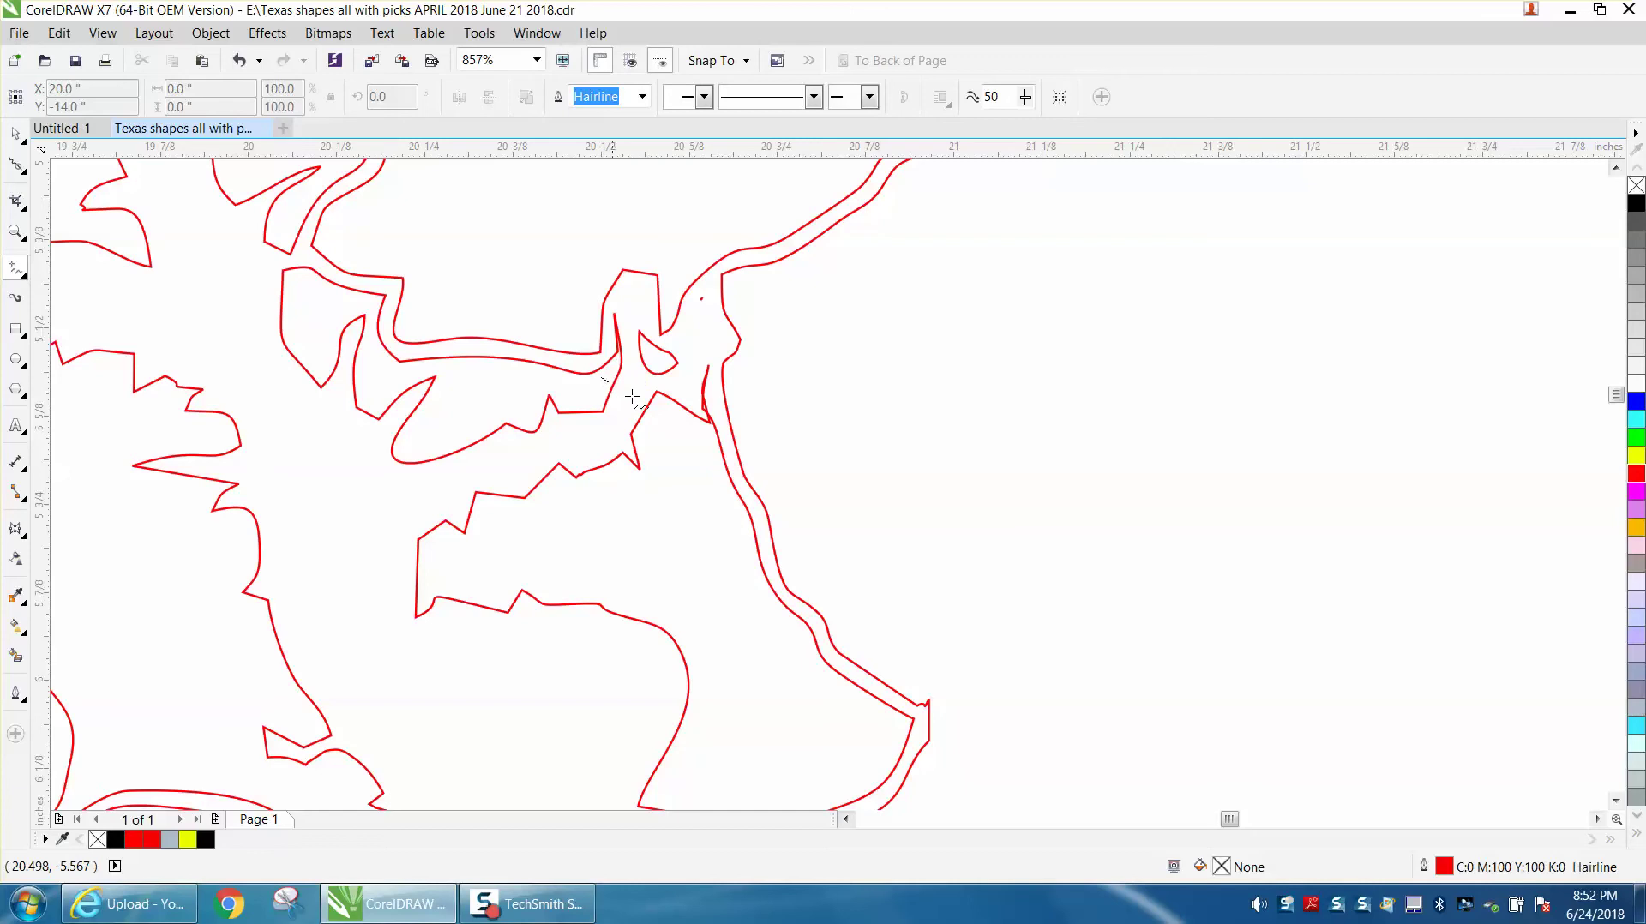
{"action": "left_click", "coordinate": [710, 444]}
{"action": "scroll", "coordinate": [774, 392], "scroll_direction": "down", "scroll_amount": 4}
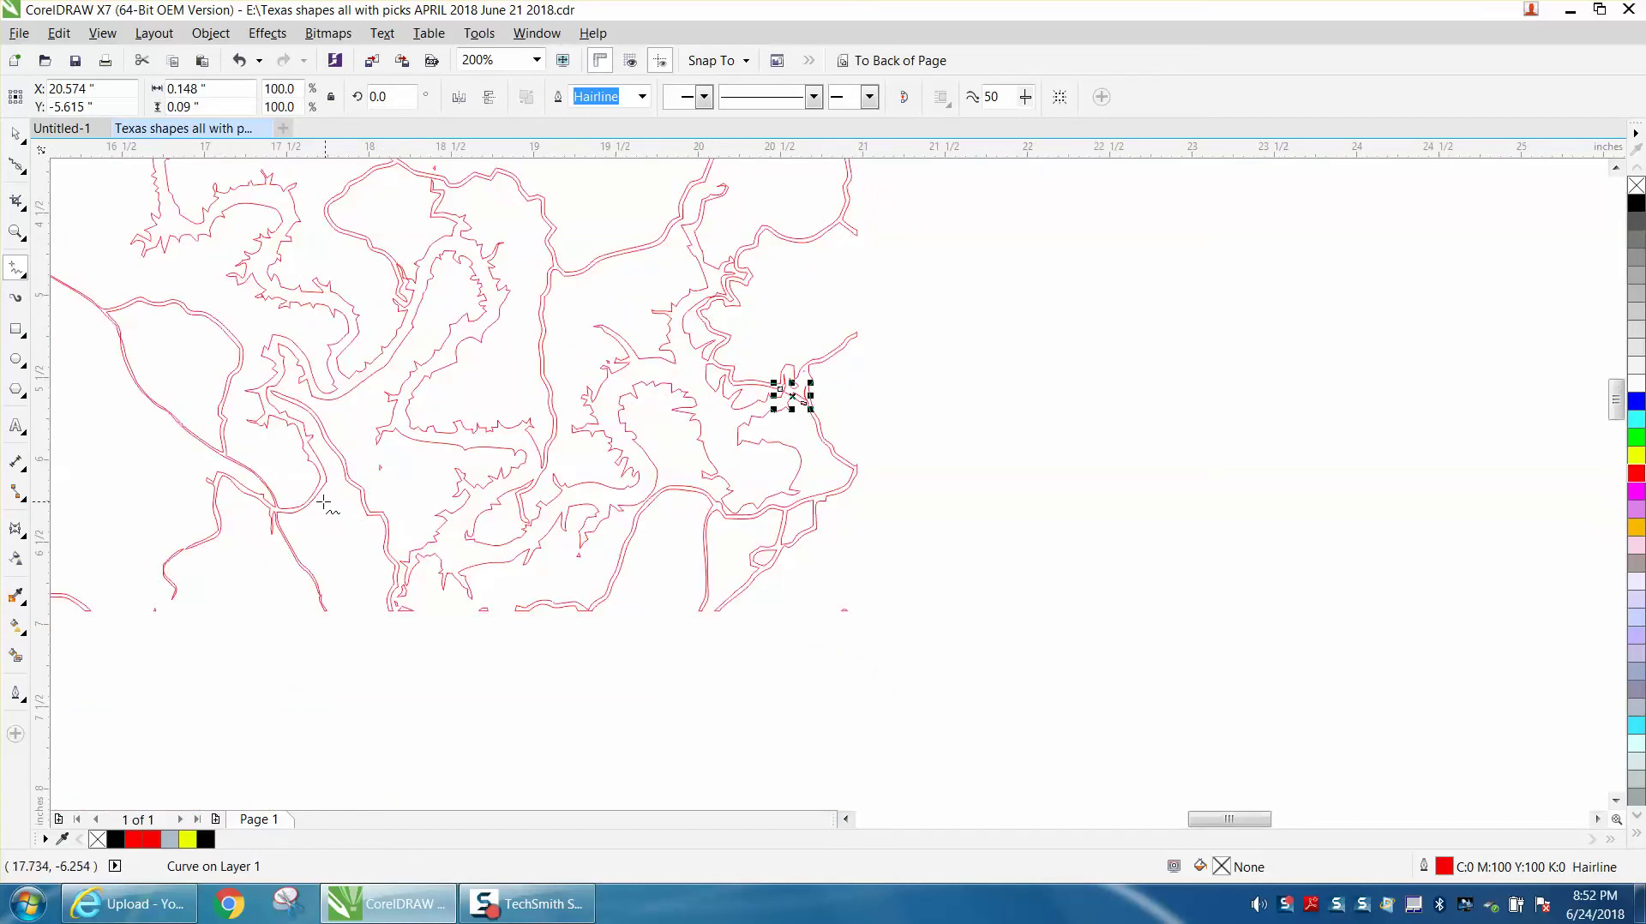
Step: Draw a horizontal freehand line about 0.037 in long across the narrow road just above the southwestern junction
{"action": "left_click", "coordinate": [16, 231]}
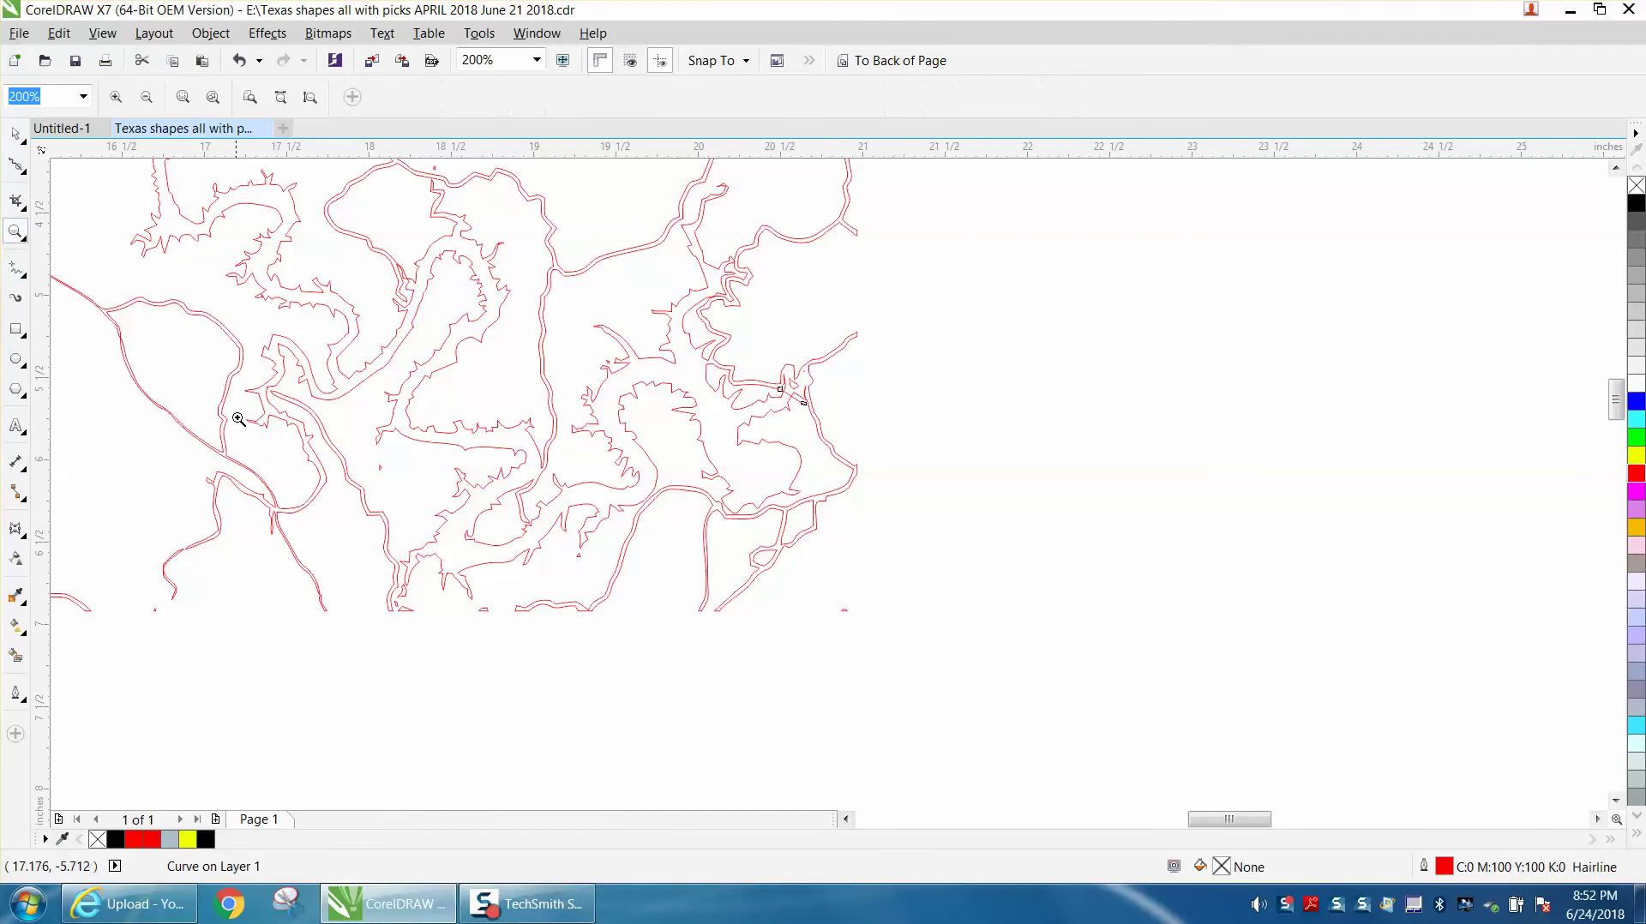
{"action": "left_click_drag", "start_coordinate": [226, 458], "coordinate": [388, 581]}
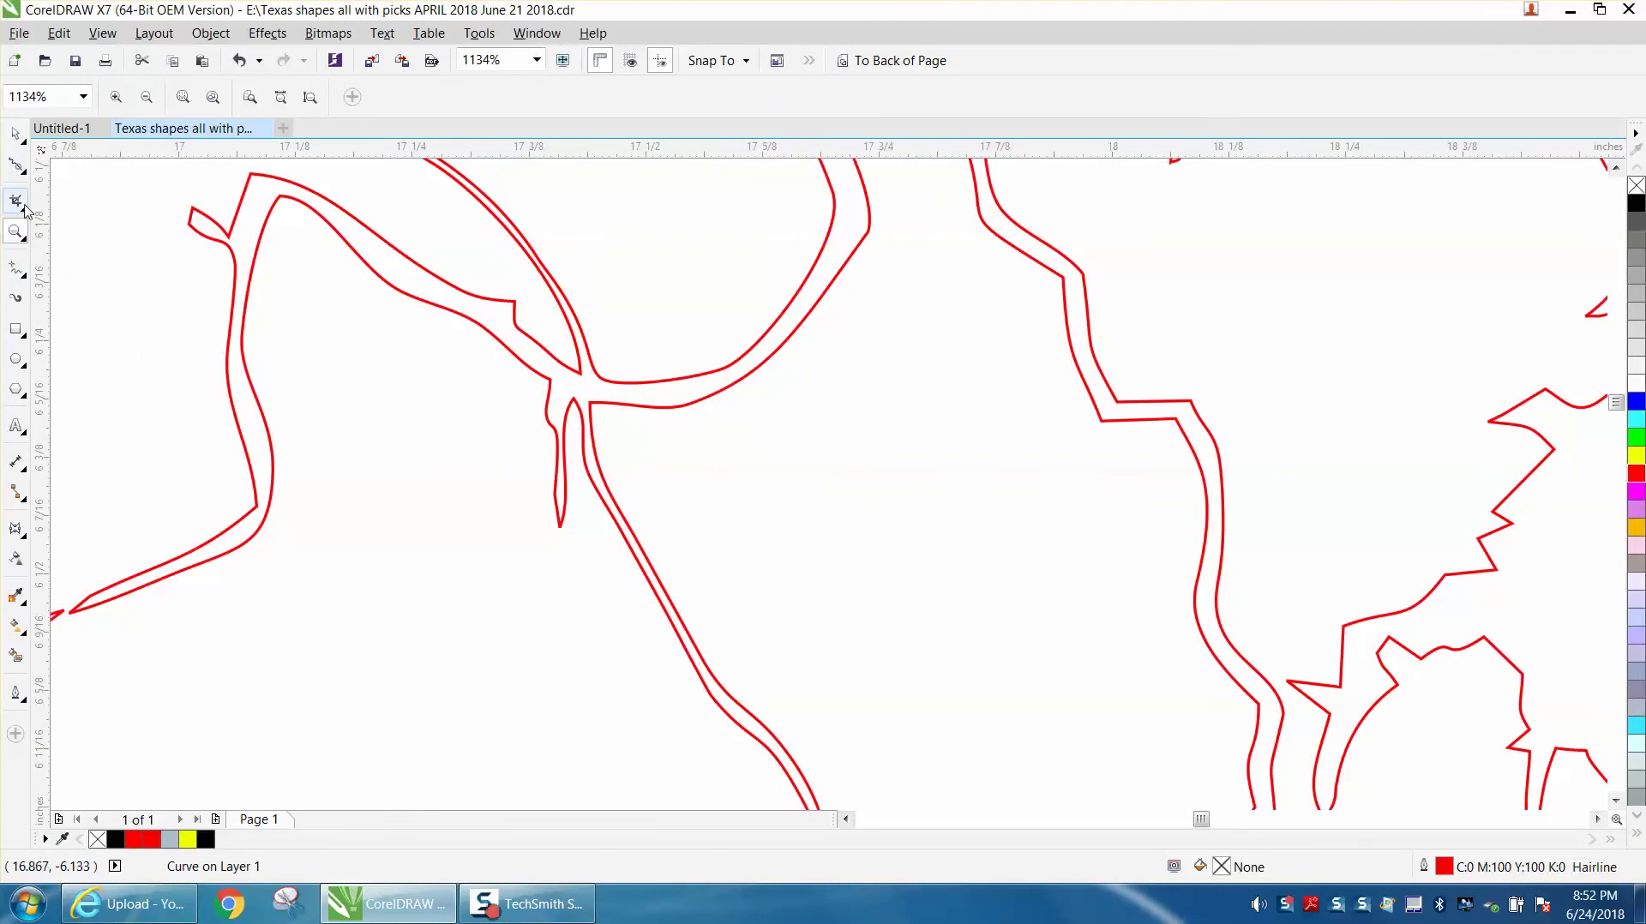
{"action": "left_click", "coordinate": [29, 280]}
{"action": "left_click", "coordinate": [80, 270]}
{"action": "left_click", "coordinate": [601, 347]}
{"action": "left_click", "coordinate": [567, 347]}
Step: Draw a freehand line about 0.047 by 0.086 in across the road just below the southwestern junction
{"action": "left_click", "coordinate": [630, 463]}
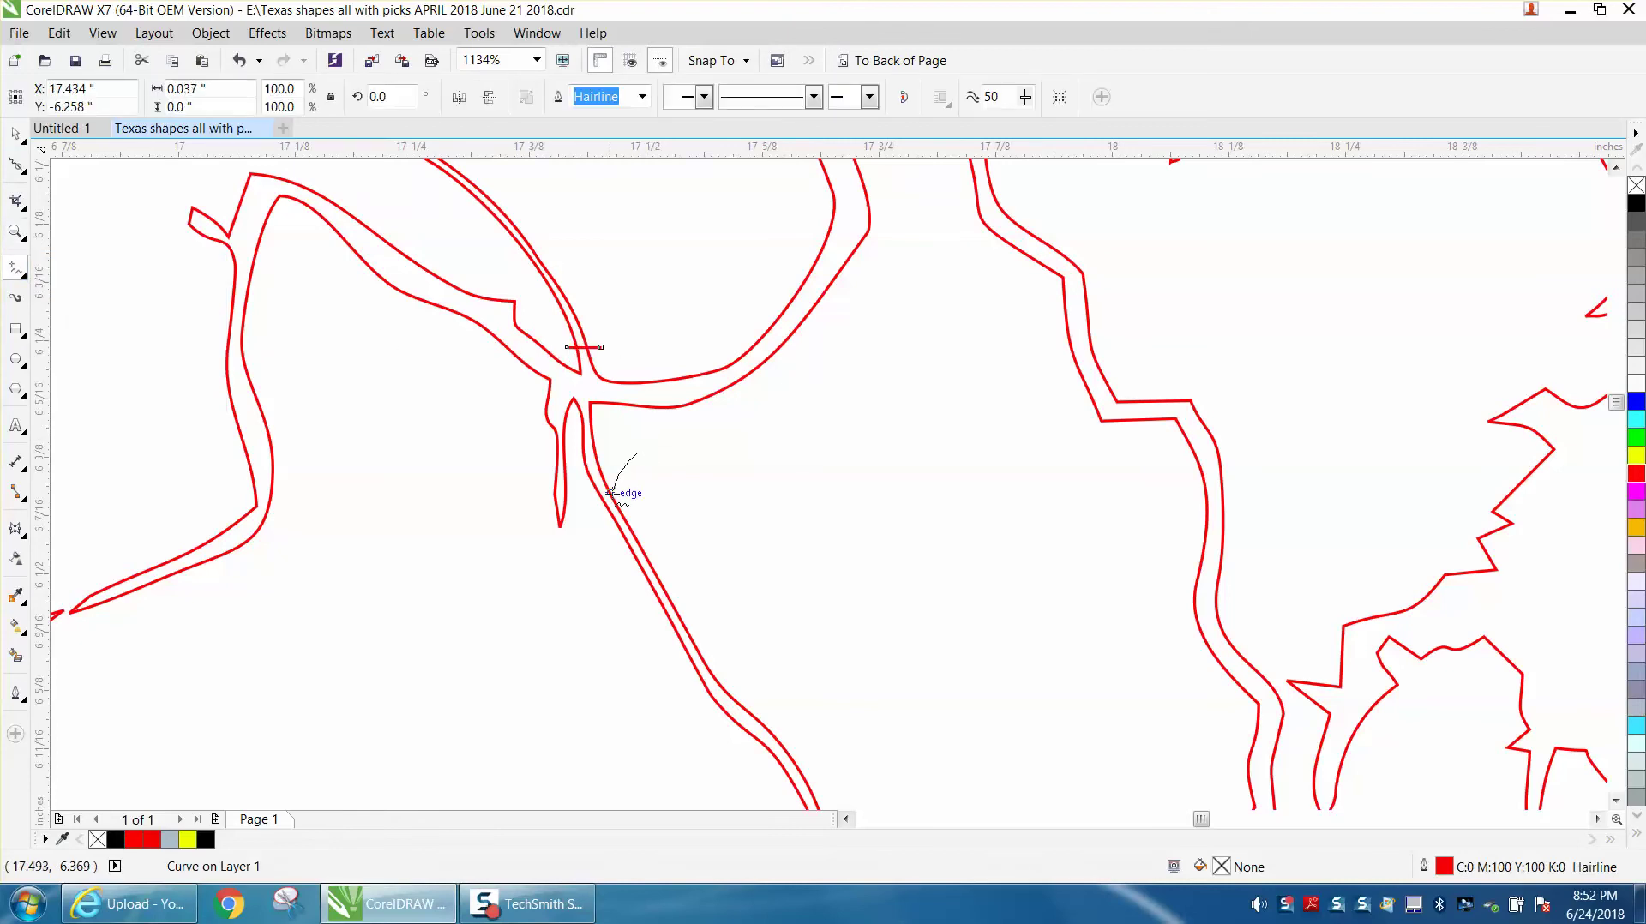
{"action": "left_click", "coordinate": [594, 531]}
{"action": "scroll", "coordinate": [605, 496], "scroll_direction": "down", "scroll_amount": 1}
{"action": "scroll", "coordinate": [605, 496], "scroll_direction": "down", "scroll_amount": 1}
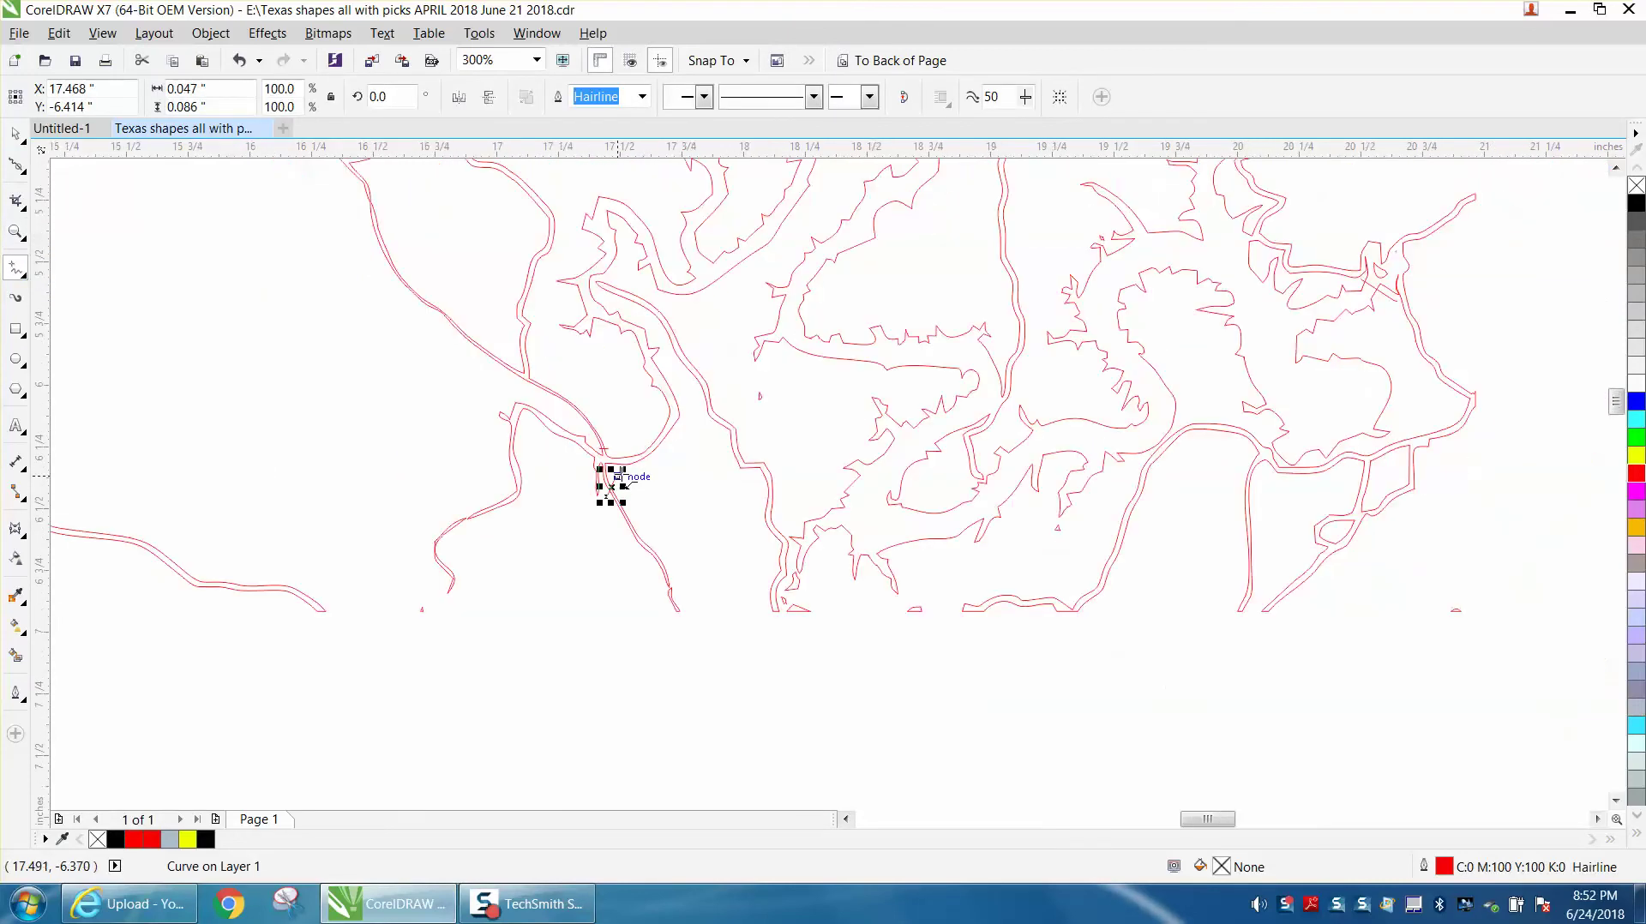
{"action": "scroll", "coordinate": [613, 489], "scroll_direction": "down", "scroll_amount": 1}
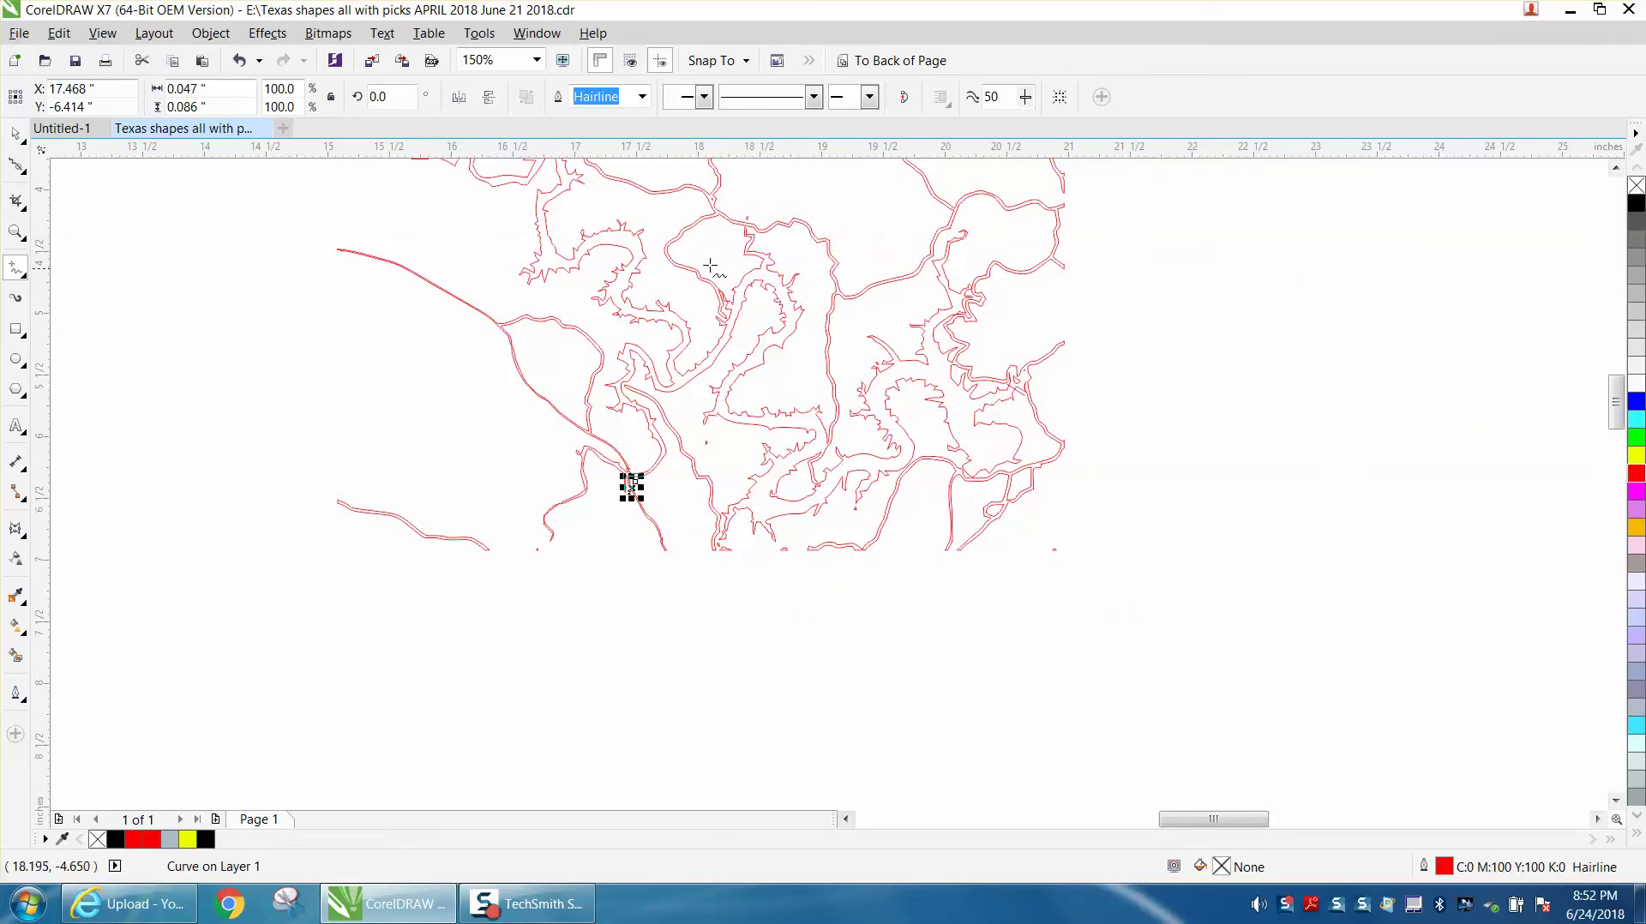
Step: Draw a freehand line about 0.061 by 0.116 in across the road below the loop near the map's centre
{"action": "left_click", "coordinate": [15, 232]}
{"action": "left_click_drag", "start_coordinate": [597, 219], "coordinate": [830, 392]}
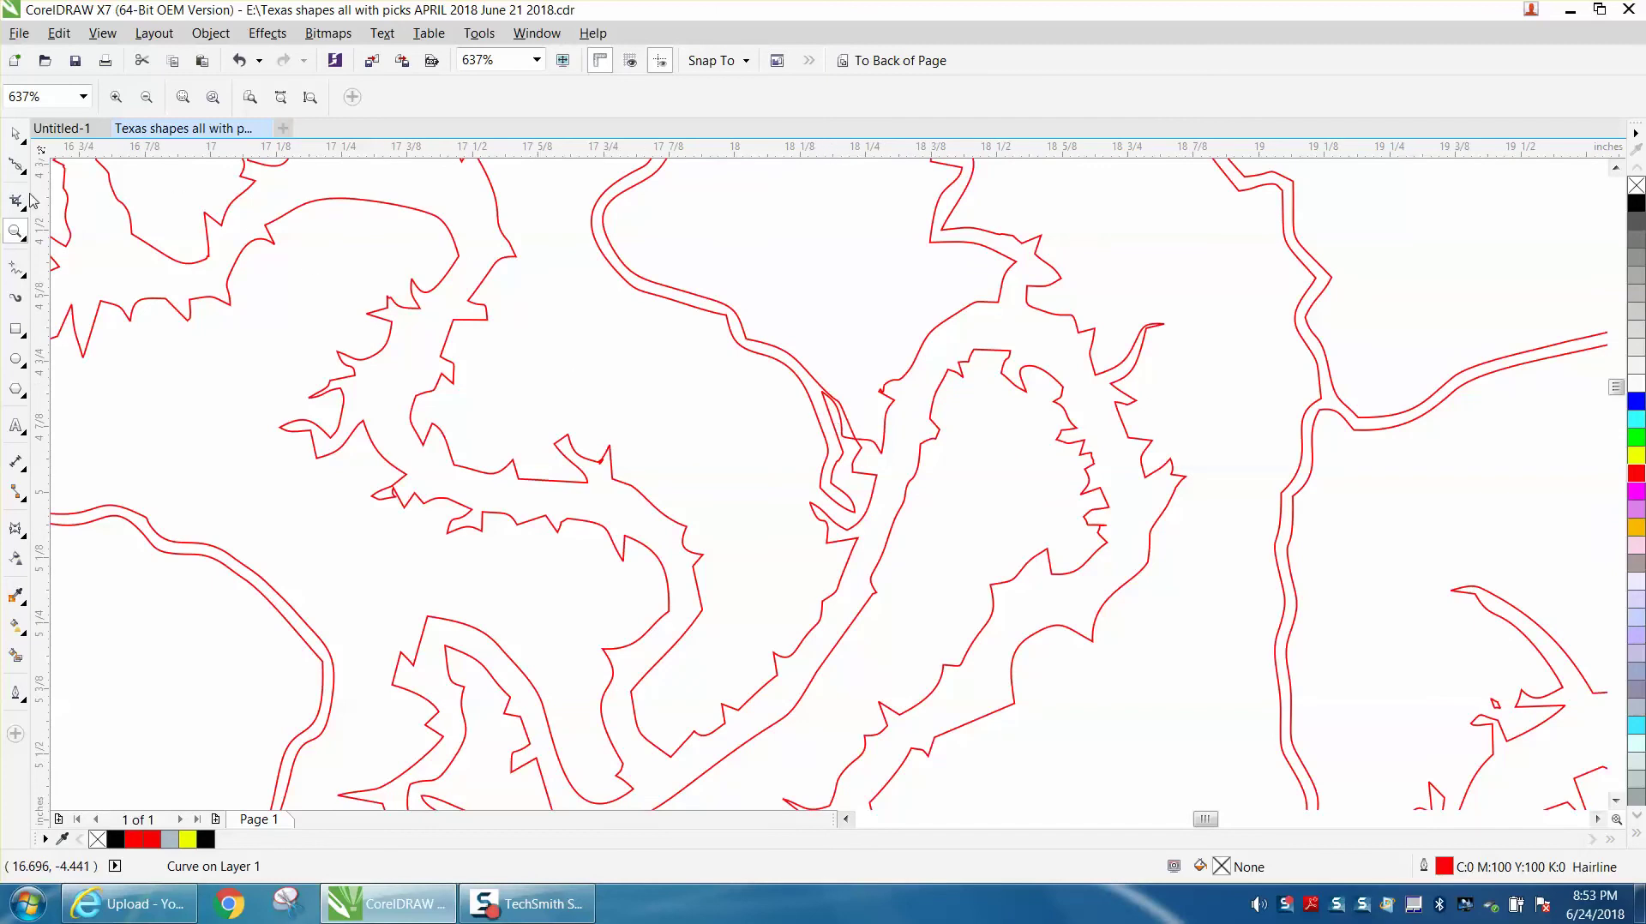
{"action": "left_click", "coordinate": [15, 269]}
{"action": "left_click_drag", "start_coordinate": [790, 328], "coordinate": [743, 392]}
{"action": "scroll", "coordinate": [743, 393], "scroll_direction": "down", "scroll_amount": 3}
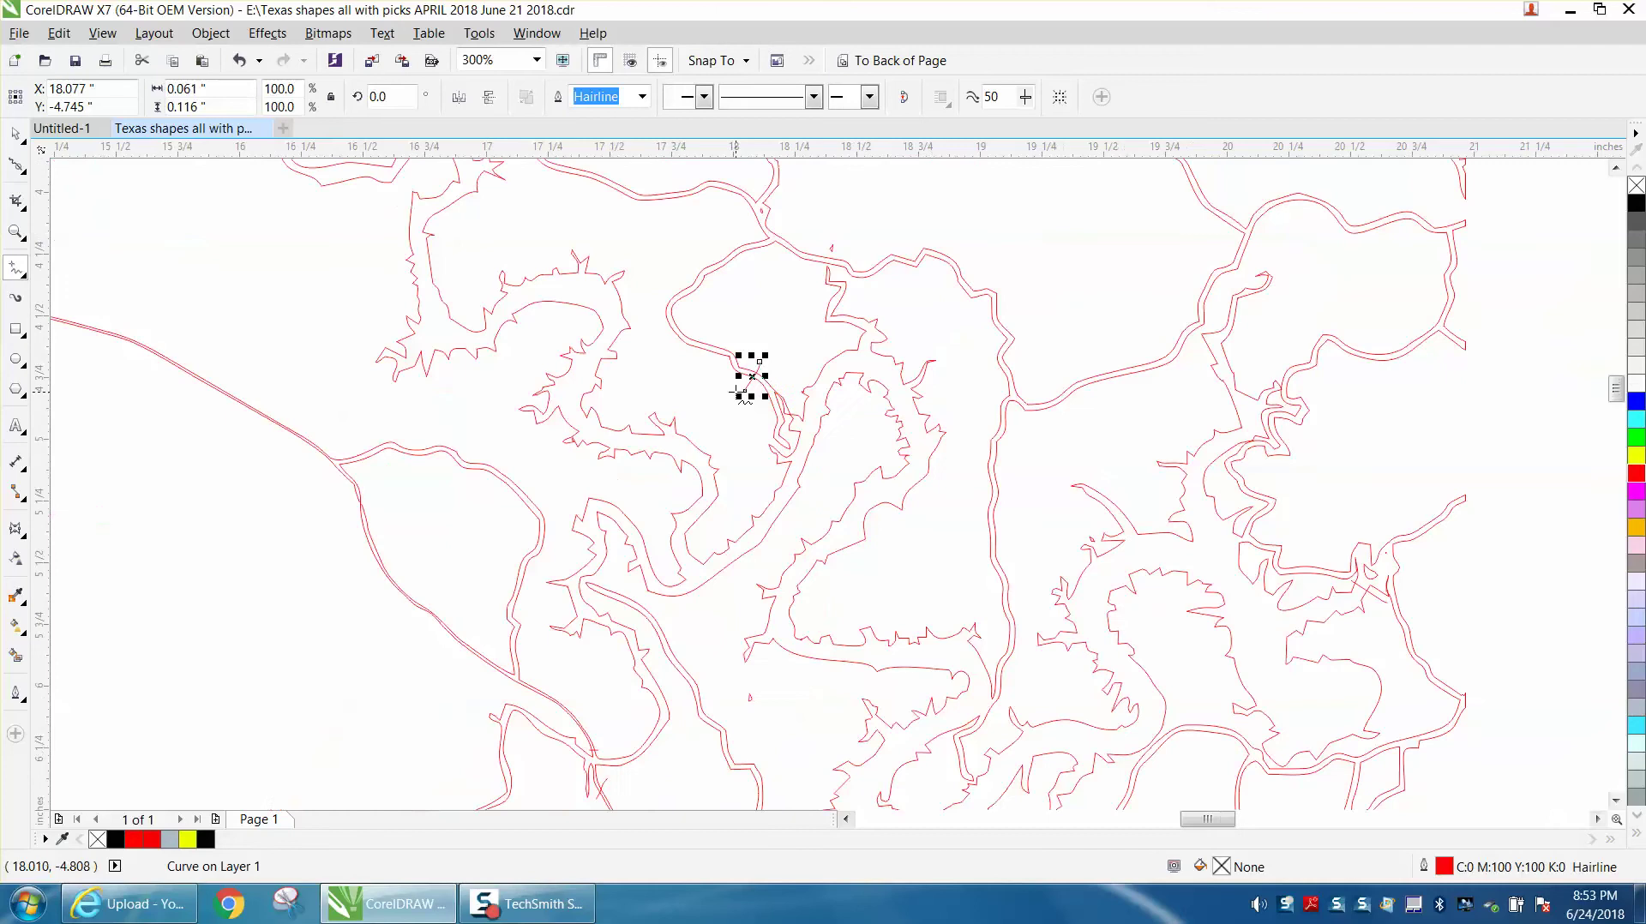
{"action": "scroll", "coordinate": [742, 392], "scroll_direction": "down", "scroll_amount": 3}
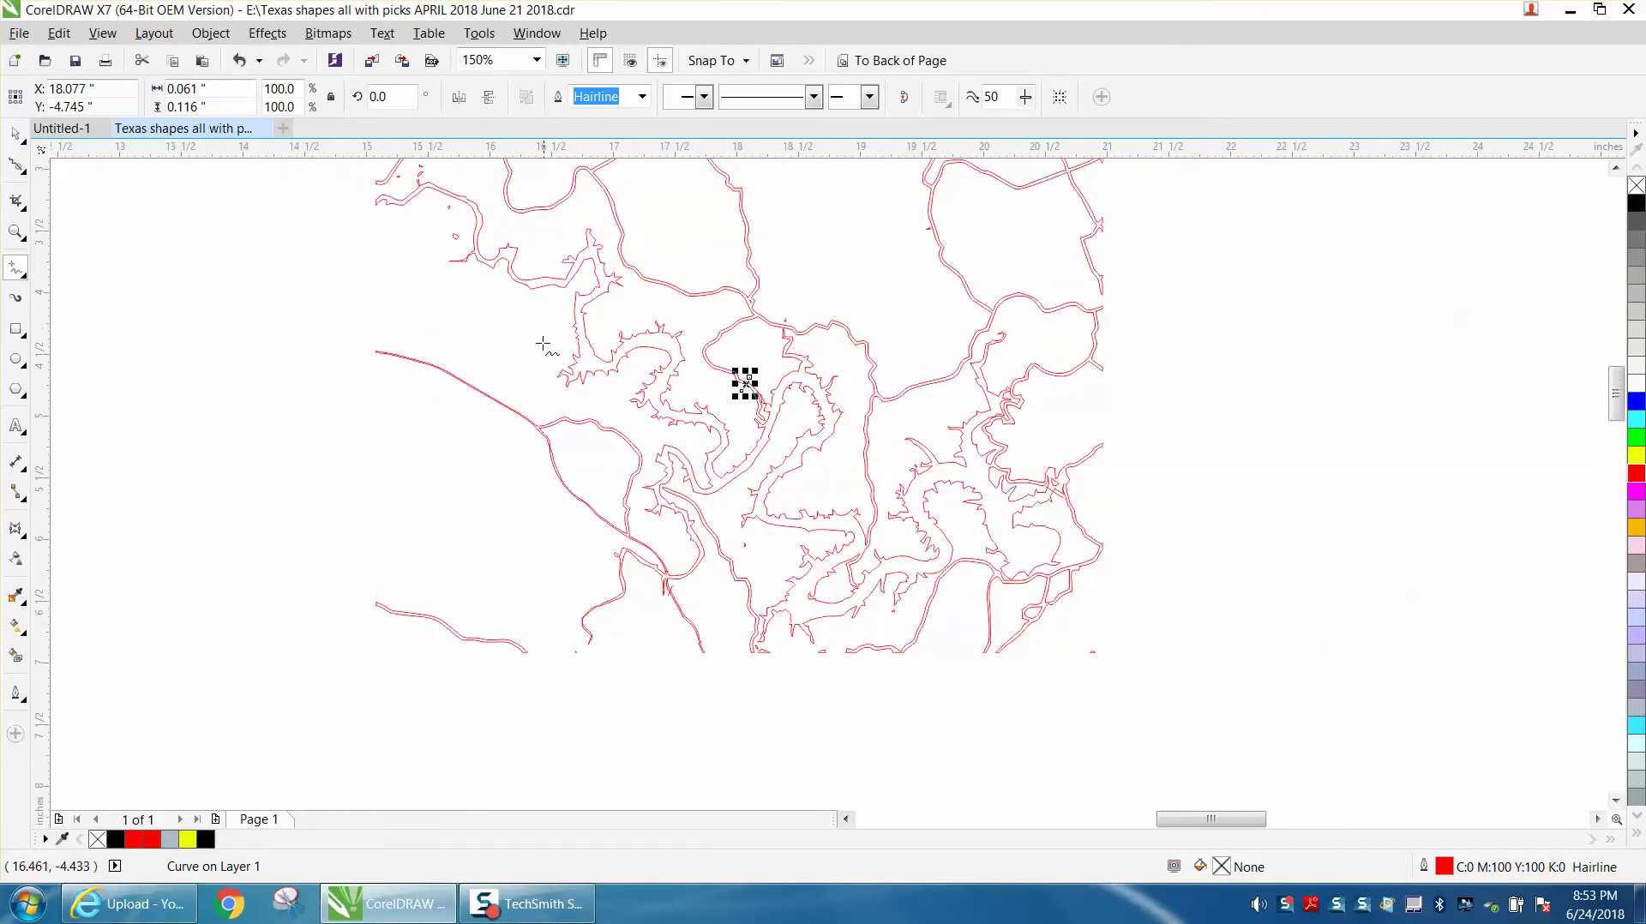
Step: Draw a rectangle about 8.431 by 4.875 in around the whole red-outlined map
{"action": "scroll", "coordinate": [146, 270], "scroll_direction": "down", "scroll_amount": 2}
{"action": "left_click", "coordinate": [16, 328]}
{"action": "left_click_drag", "start_coordinate": [228, 192], "coordinate": [749, 494]}
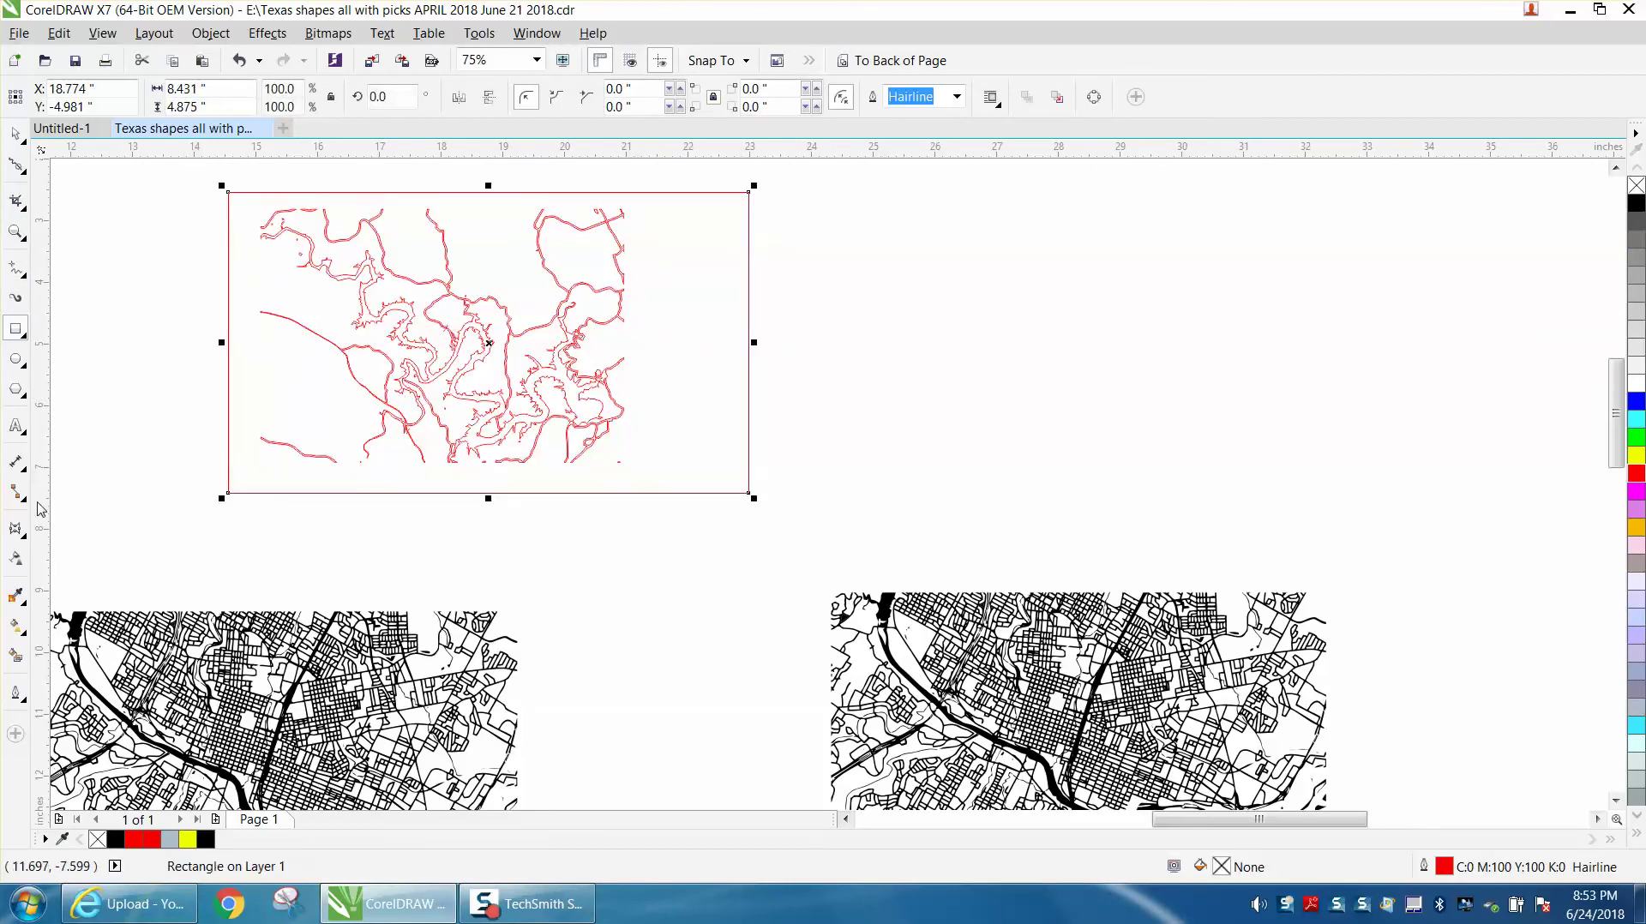
Step: Try a black Smart Fill with no outline on the lake area, and undo it
{"action": "left_click", "coordinate": [15, 232]}
{"action": "left_click_drag", "start_coordinate": [305, 282], "coordinate": [725, 501]}
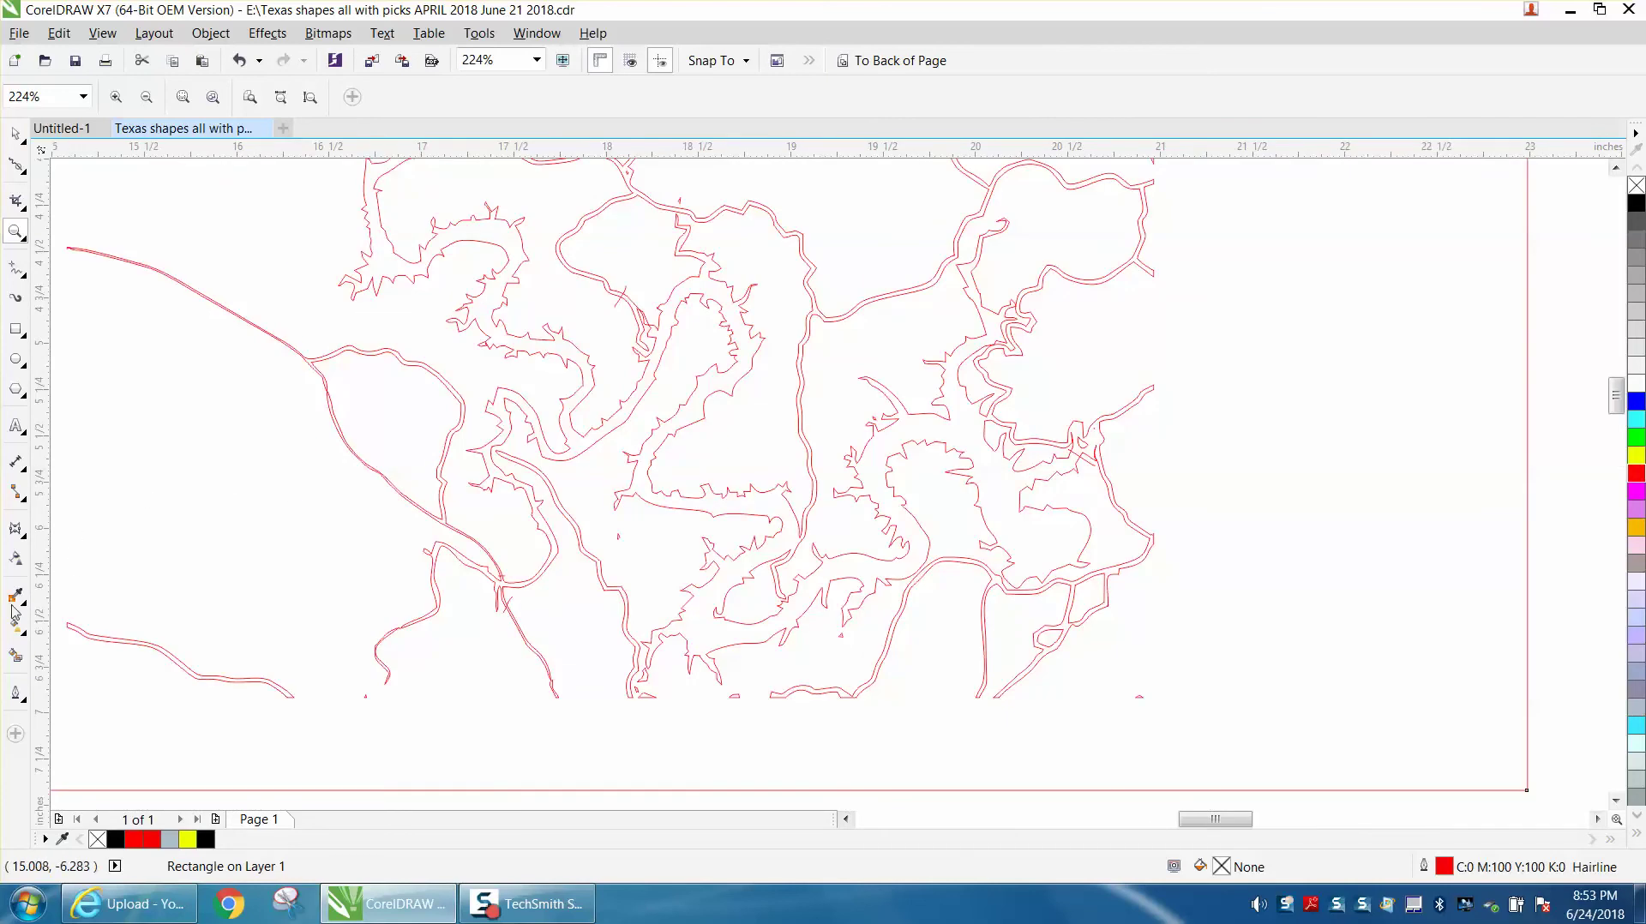
{"action": "left_click", "coordinate": [17, 659]}
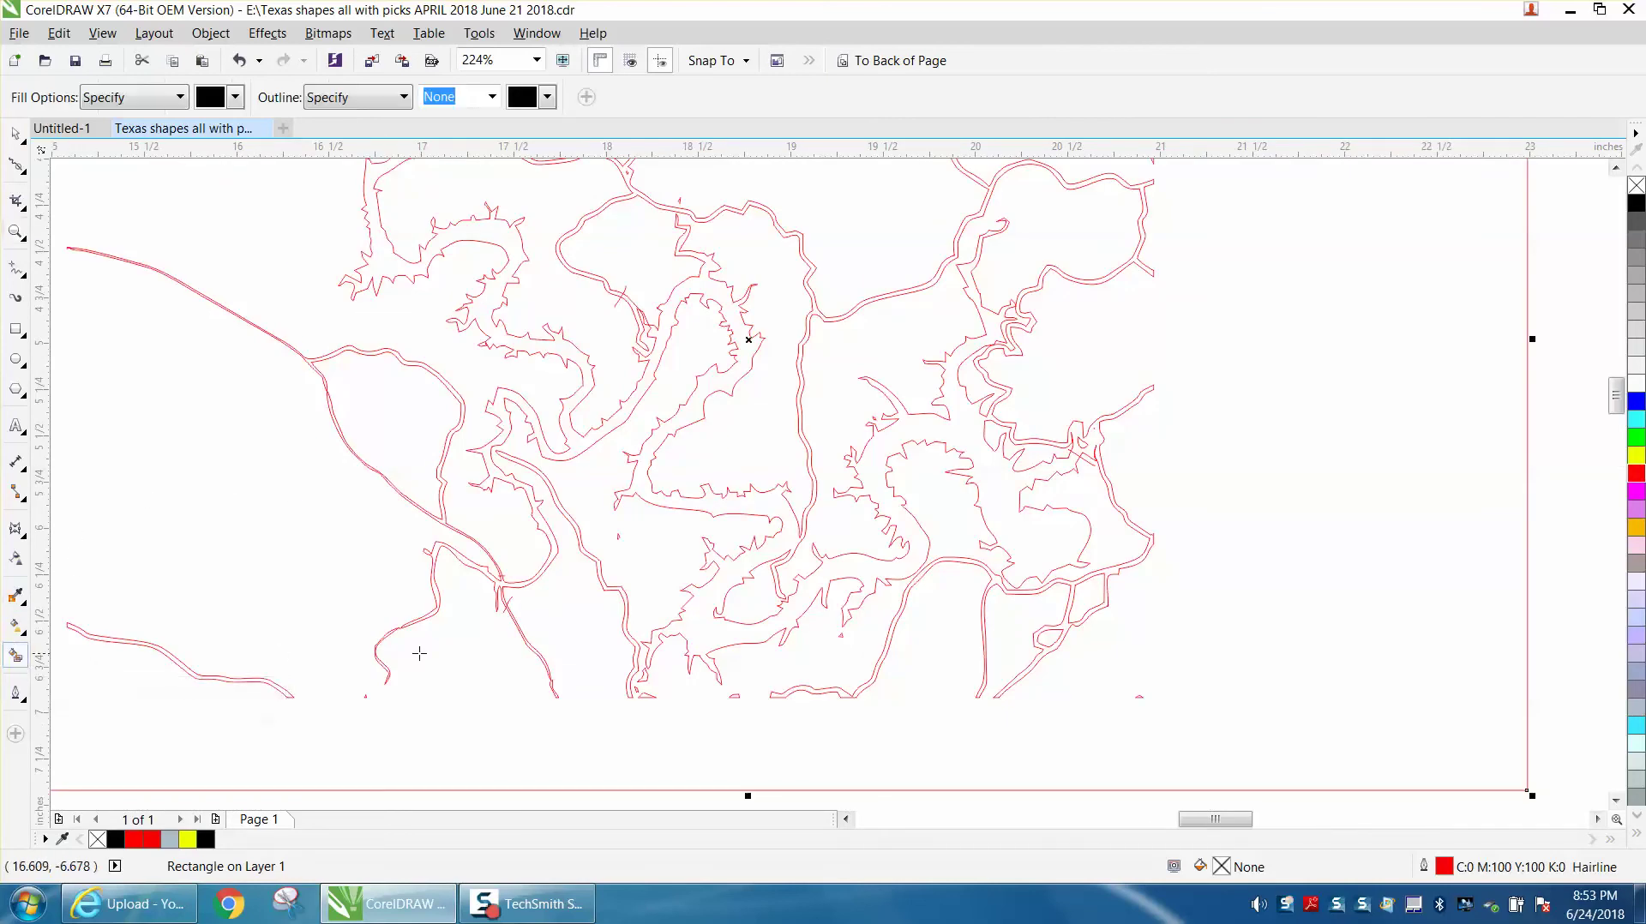
{"action": "left_click", "coordinate": [1041, 539]}
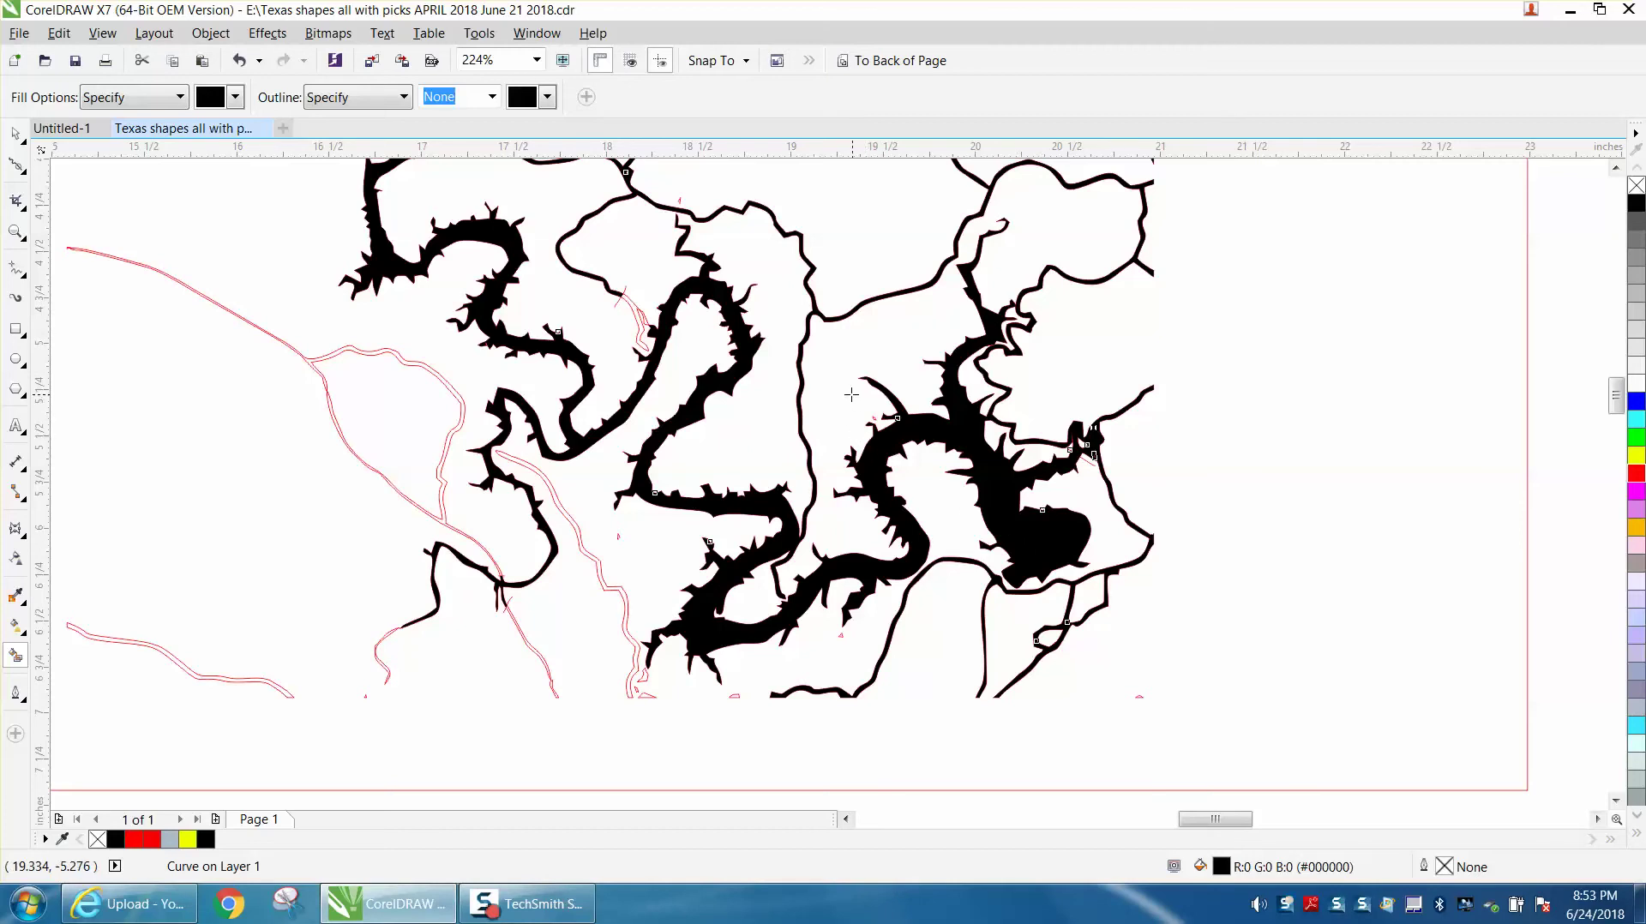
{"action": "scroll", "coordinate": [849, 392], "scroll_direction": "down", "scroll_amount": 2}
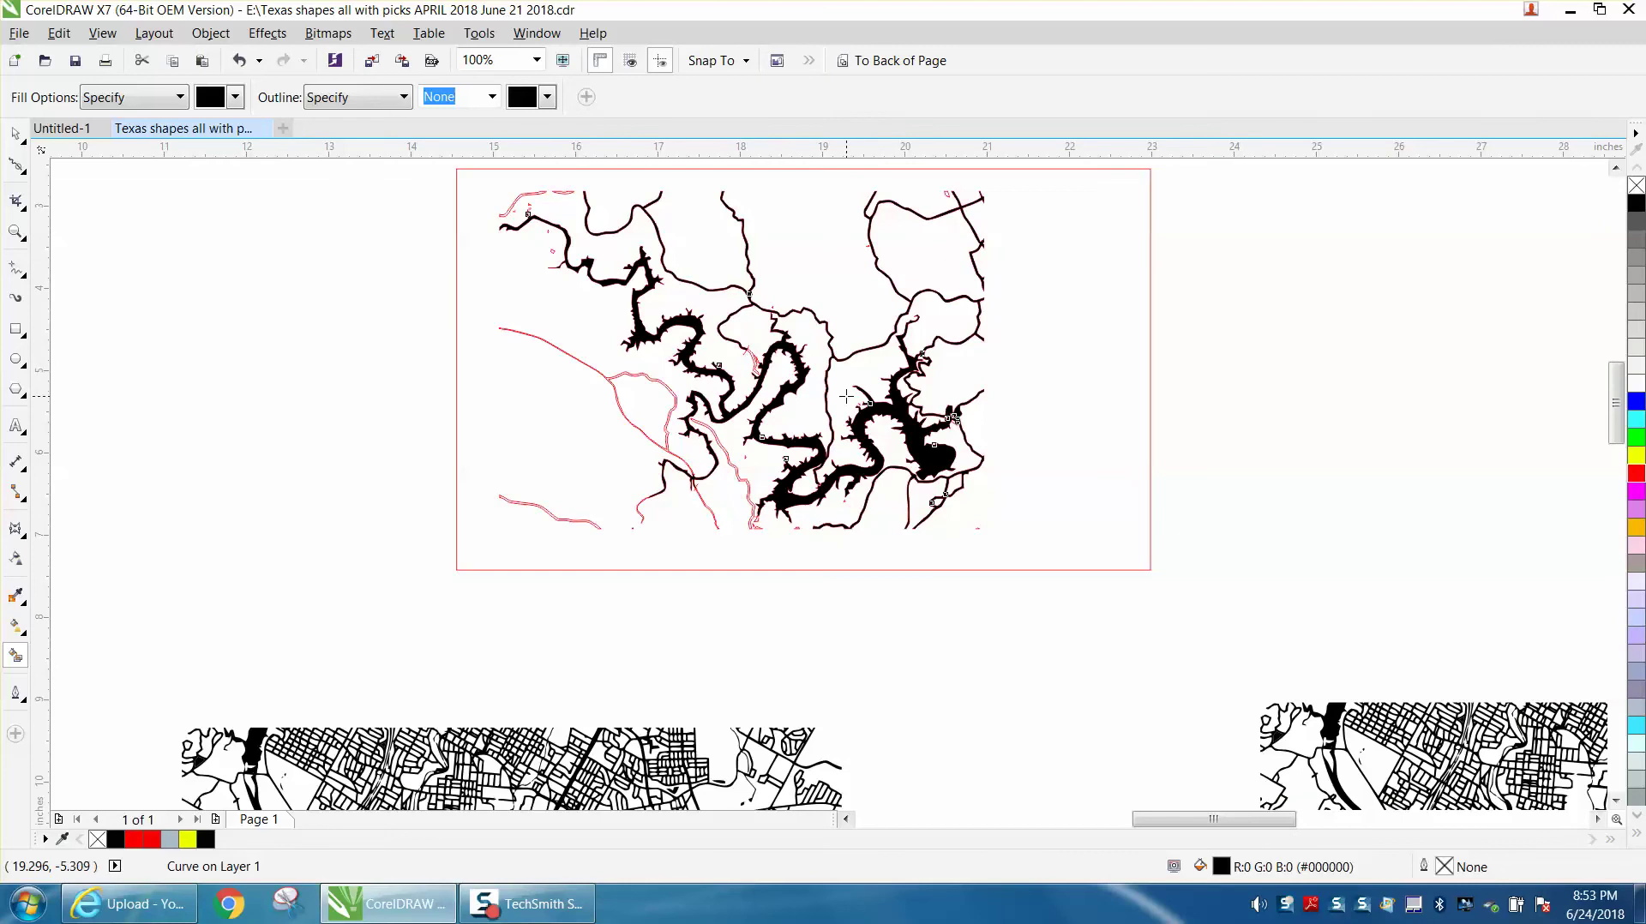
{"action": "left_click", "coordinate": [239, 60]}
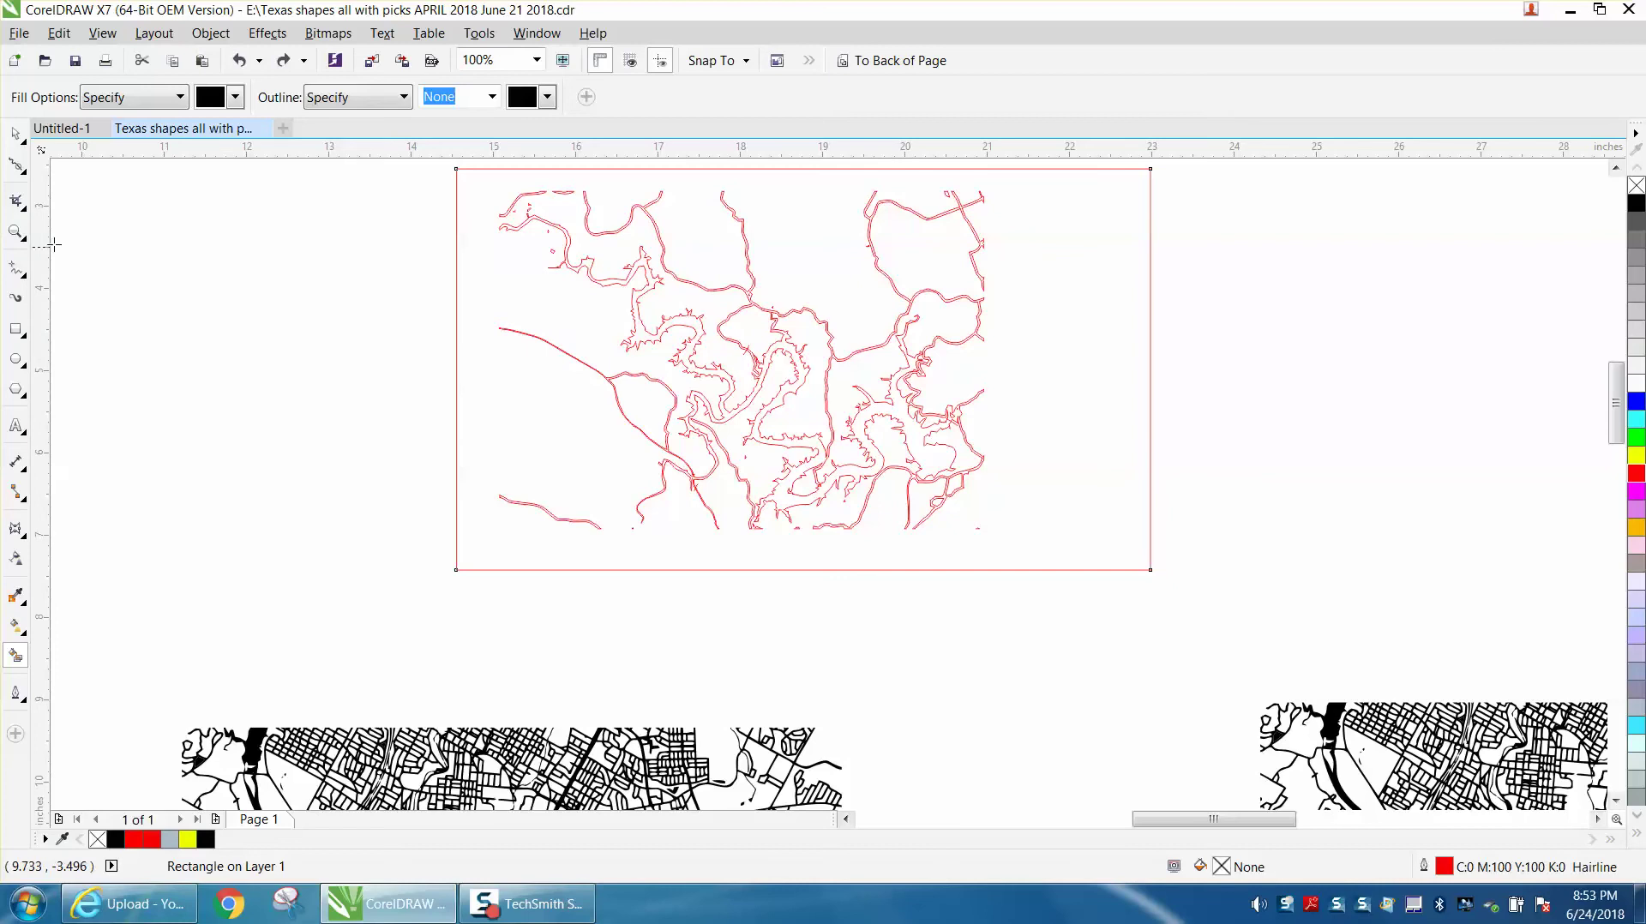
Step: Draw a 2-point line about 0.077 in long across the opening between the eastern lake and the winding road
{"action": "left_click", "coordinate": [16, 232]}
{"action": "left_click_drag", "start_coordinate": [790, 455], "coordinate": [923, 538]}
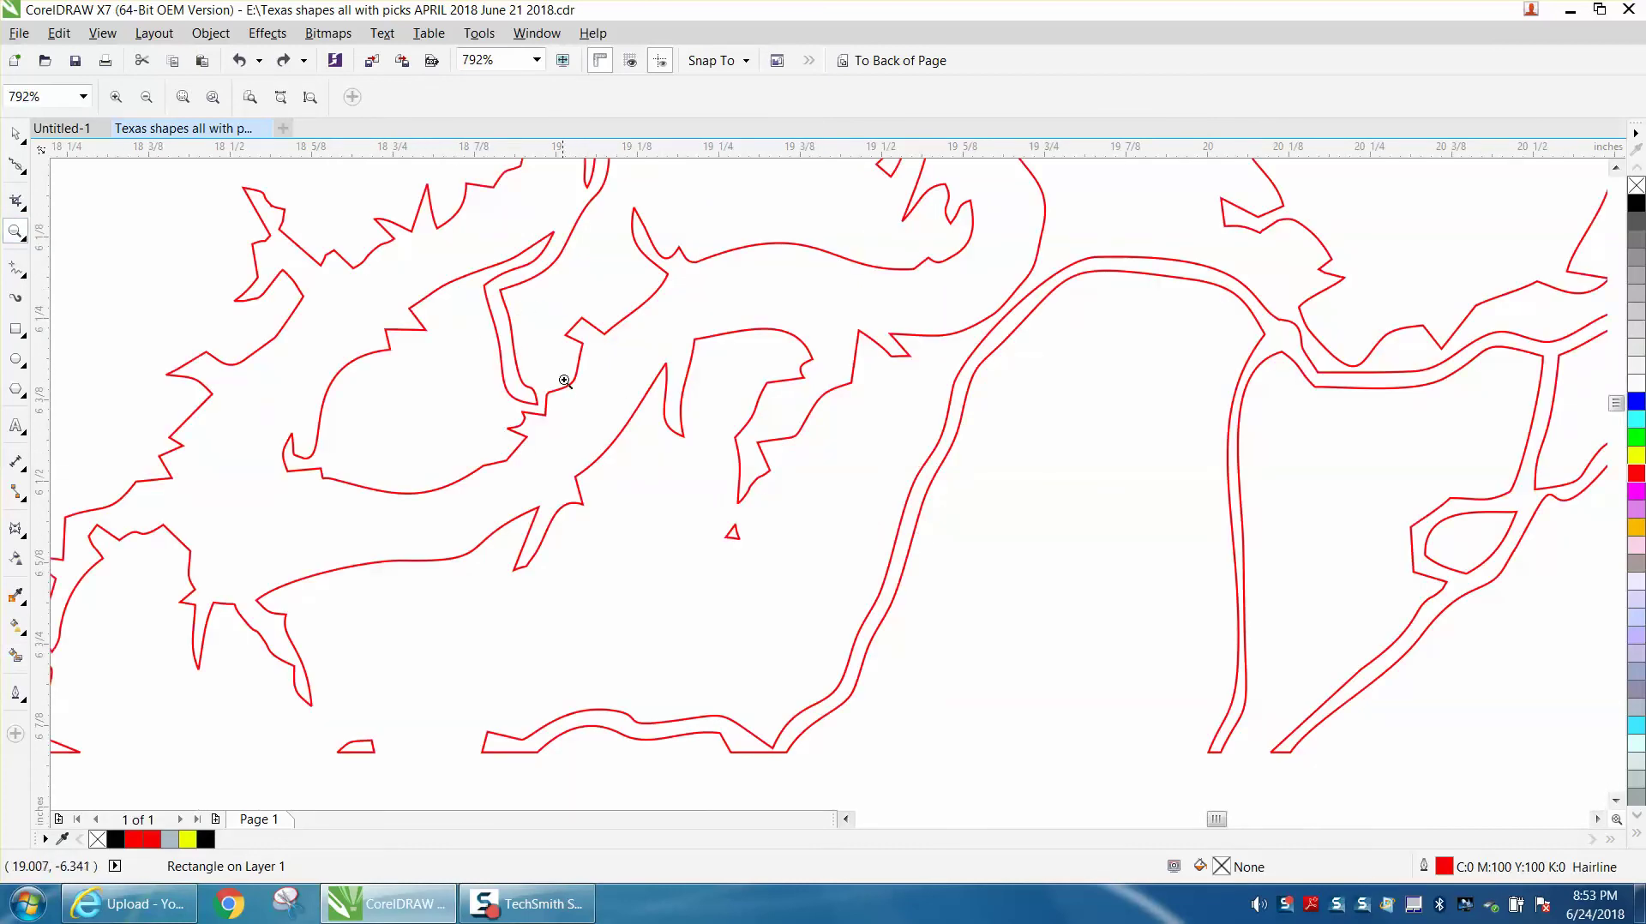
{"action": "scroll", "coordinate": [639, 427], "scroll_direction": "down", "scroll_amount": 2}
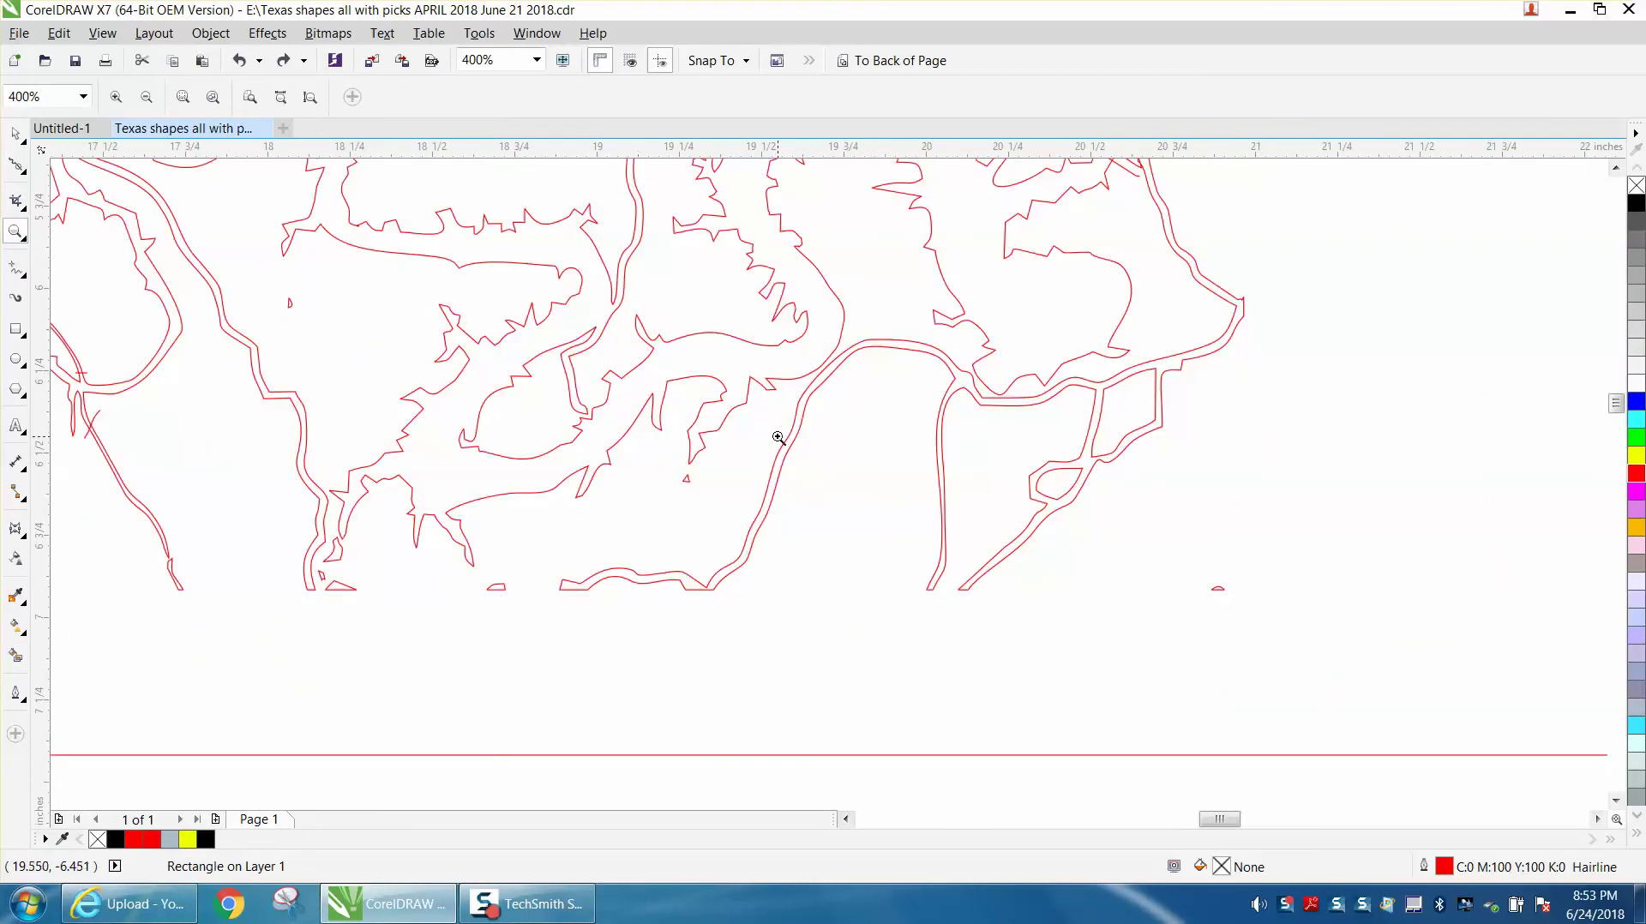
{"action": "scroll", "coordinate": [1252, 385], "scroll_direction": "down", "scroll_amount": 1}
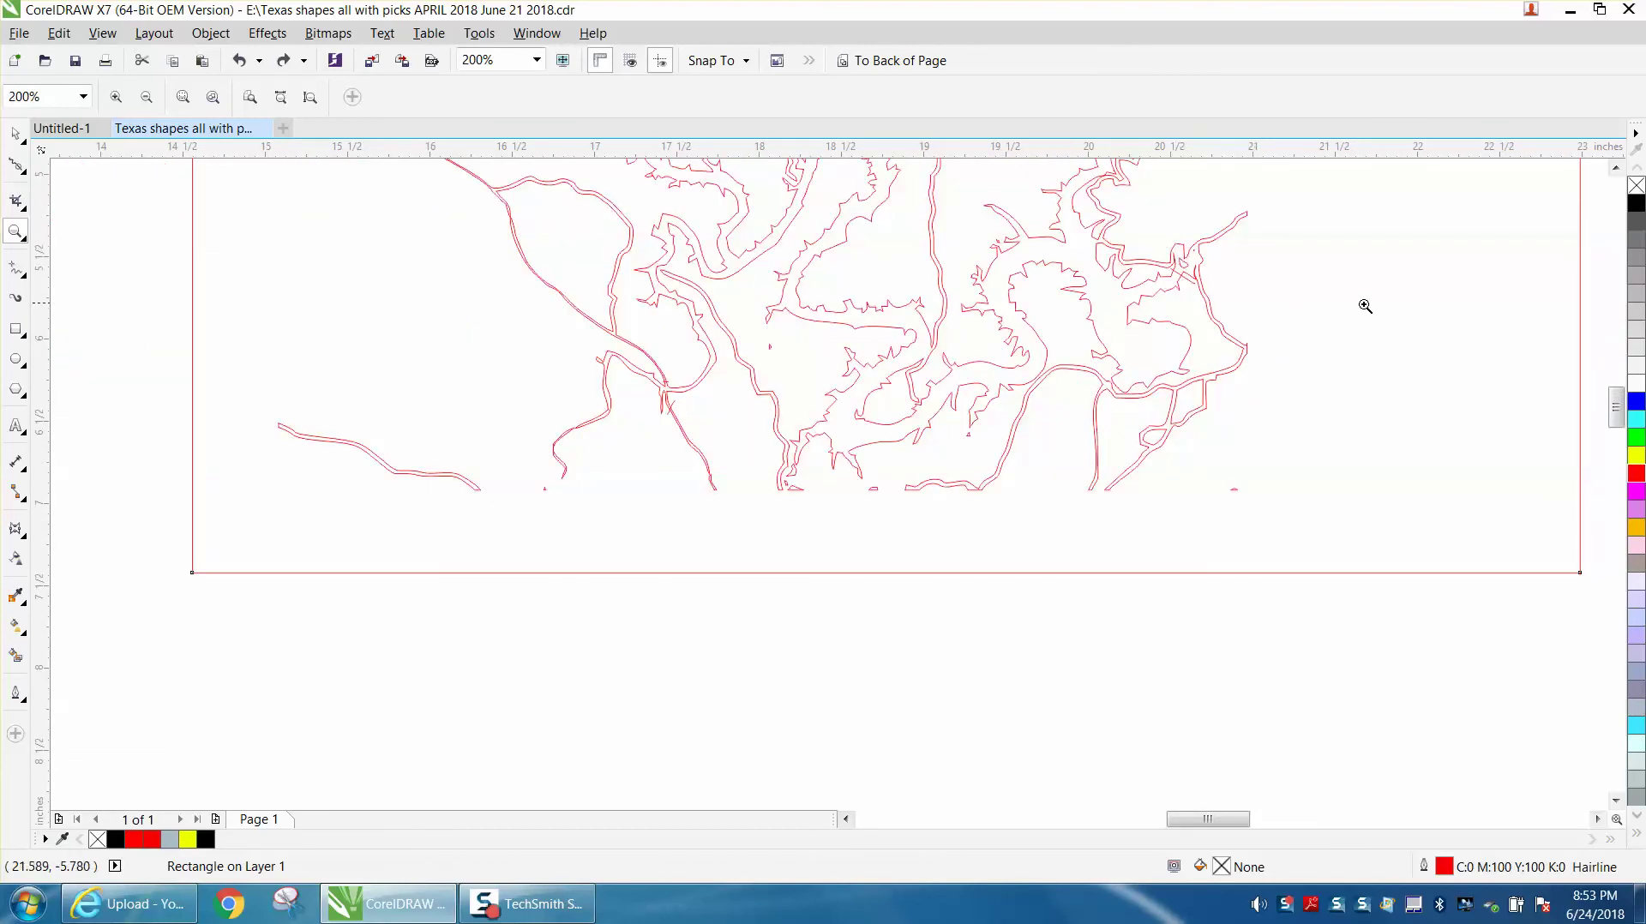
{"action": "left_click_drag", "start_coordinate": [1081, 214], "coordinate": [1179, 276]}
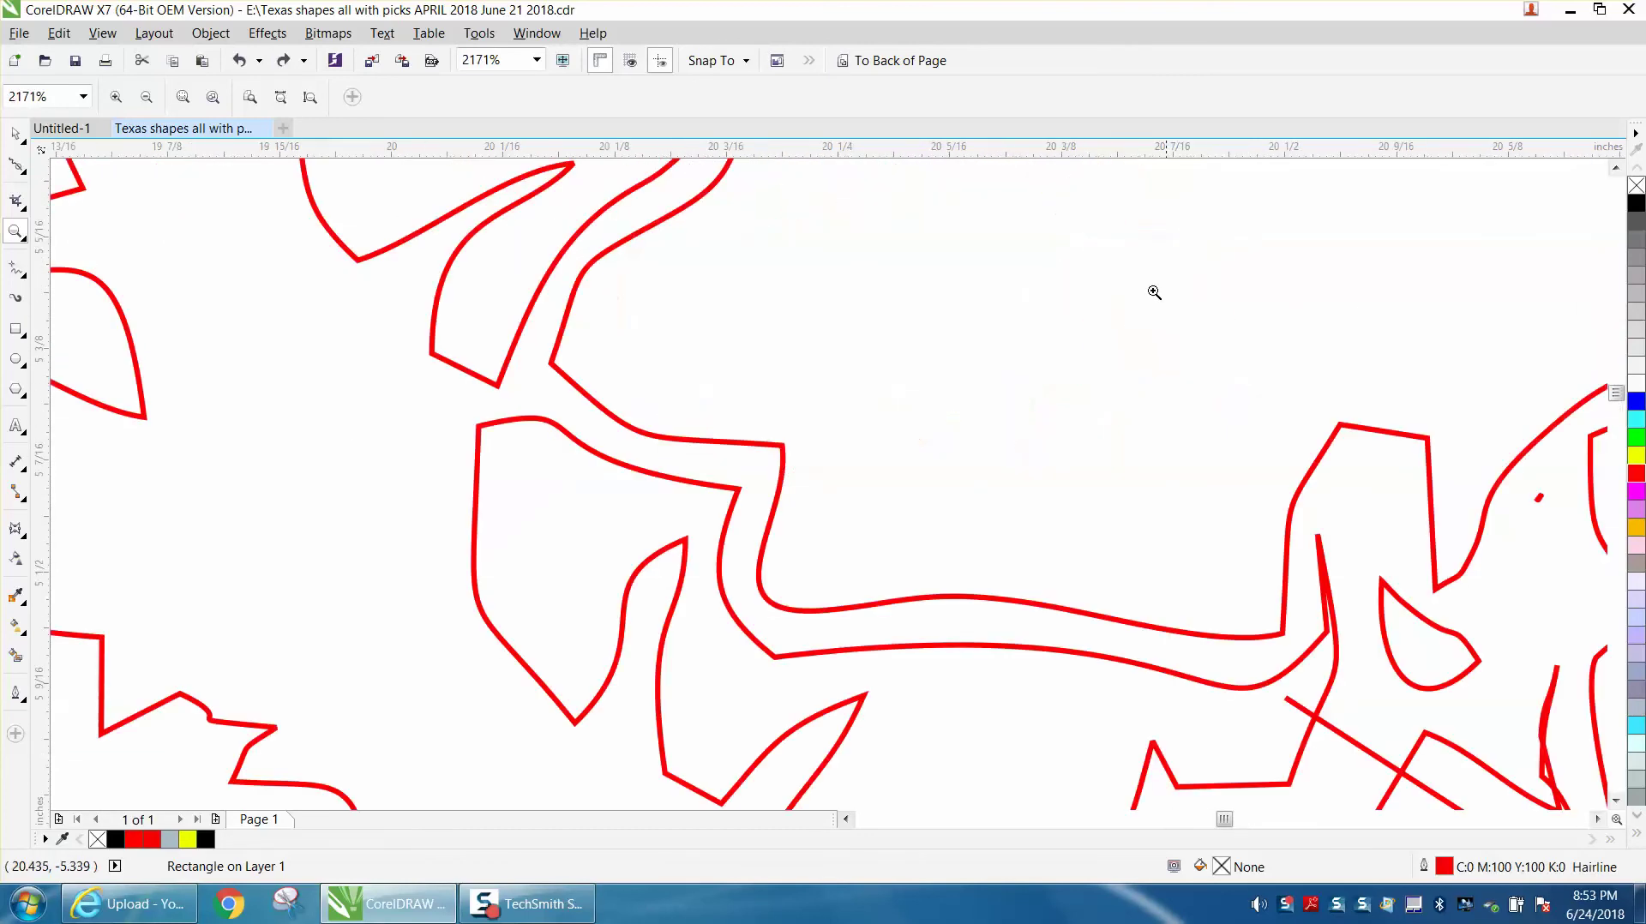
{"action": "left_click", "coordinate": [24, 277]}
{"action": "left_click", "coordinate": [121, 288]}
{"action": "left_click_drag", "start_coordinate": [500, 322], "coordinate": [546, 458]}
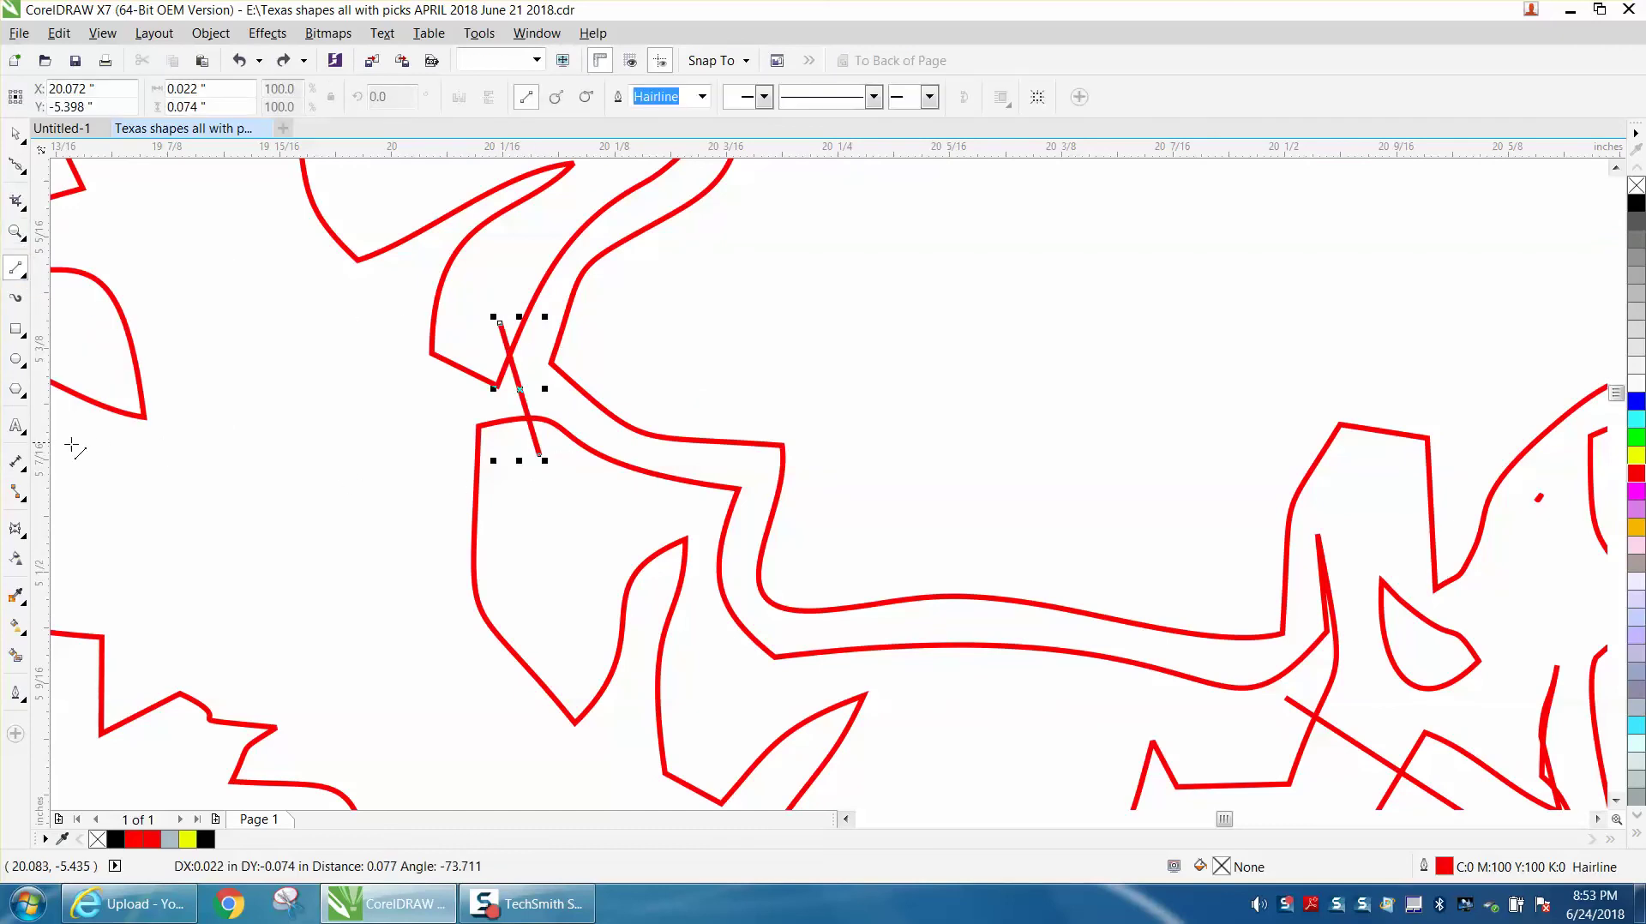
Step: Test the new closing line with a black Smart Fill of the adjoining lake area, and undo the fill
{"action": "left_click", "coordinate": [15, 656]}
{"action": "left_click", "coordinate": [373, 466]}
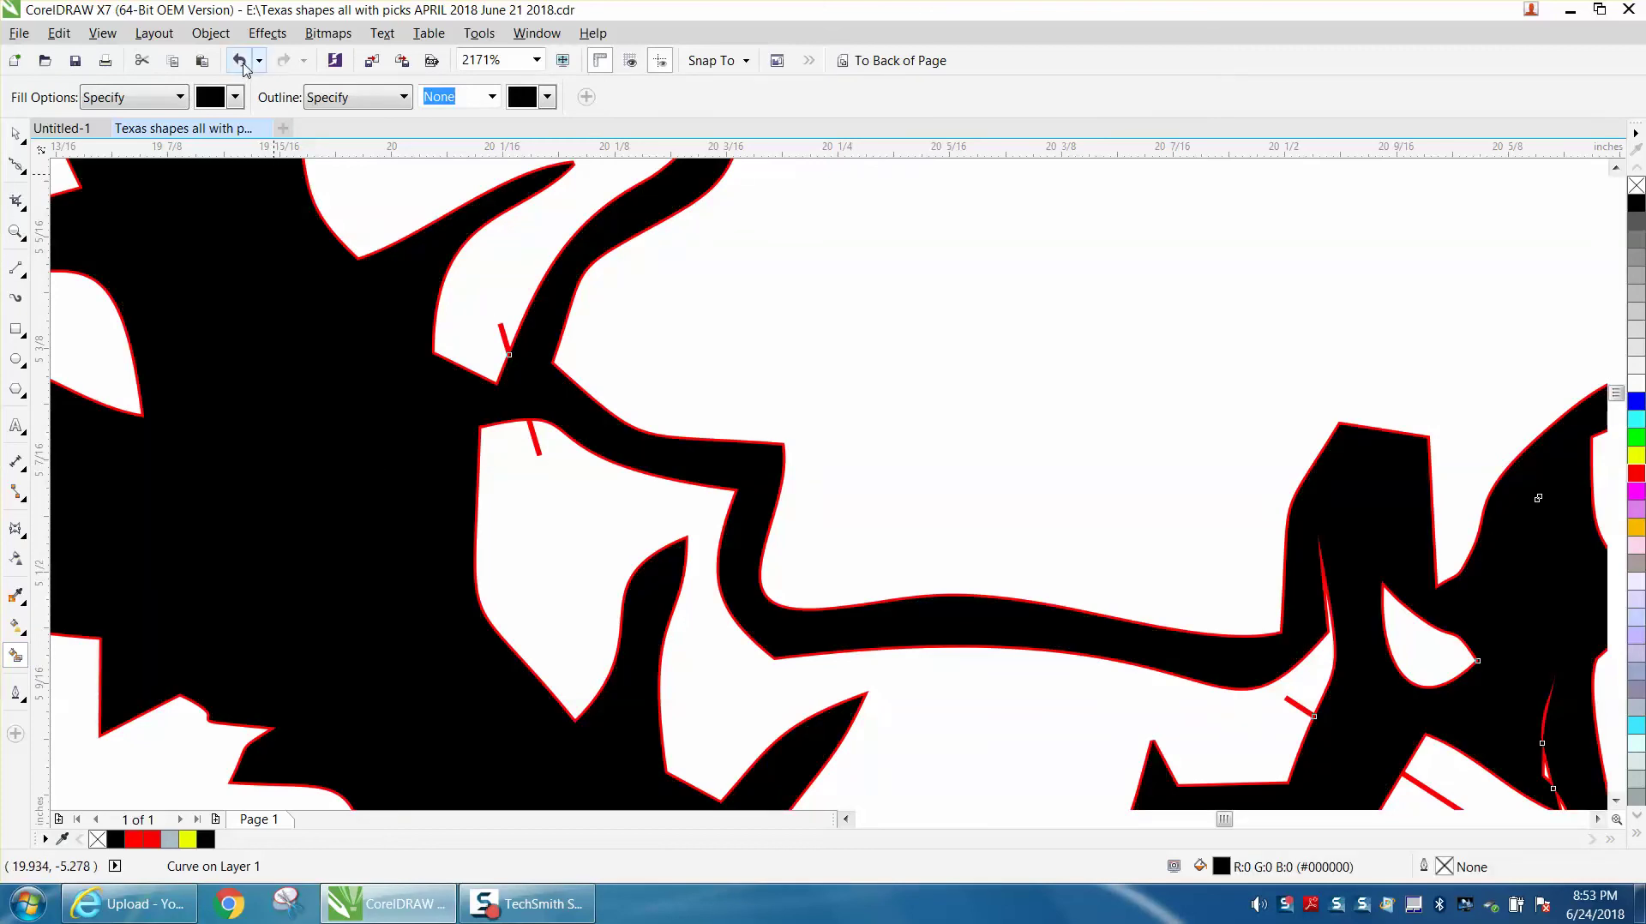
{"action": "left_click", "coordinate": [239, 60]}
Step: Draw a 2-point line about 0.176 in long across the double-lined road just above its junction with the central lake
{"action": "scroll", "coordinate": [758, 345], "scroll_direction": "down", "scroll_amount": 4}
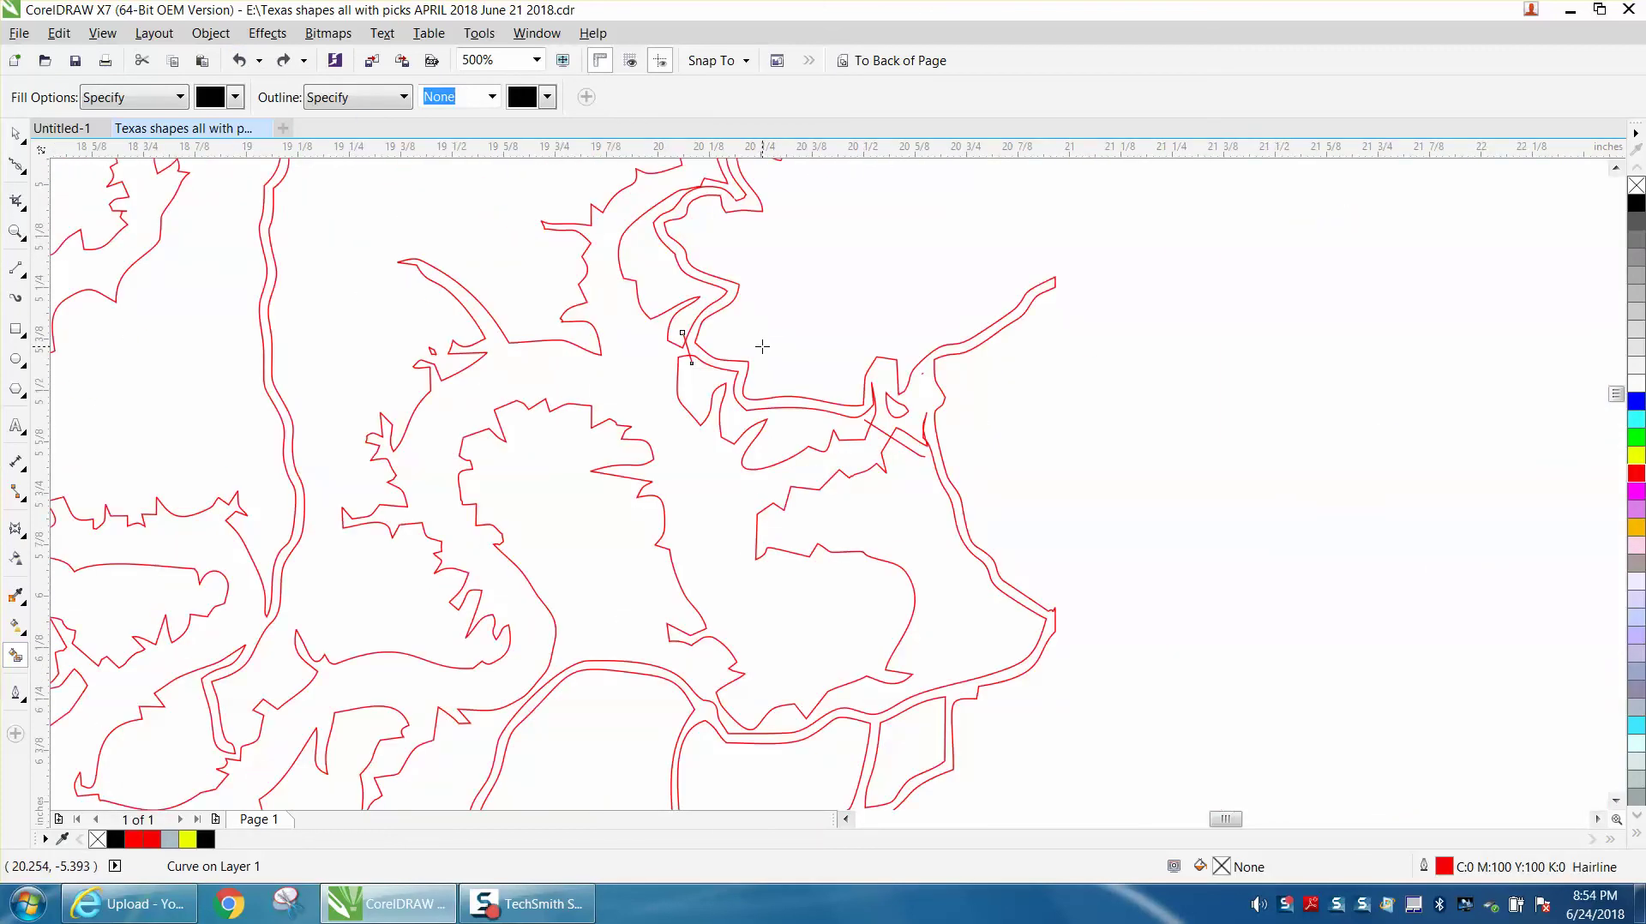
{"action": "scroll", "coordinate": [762, 346], "scroll_direction": "down", "scroll_amount": 1}
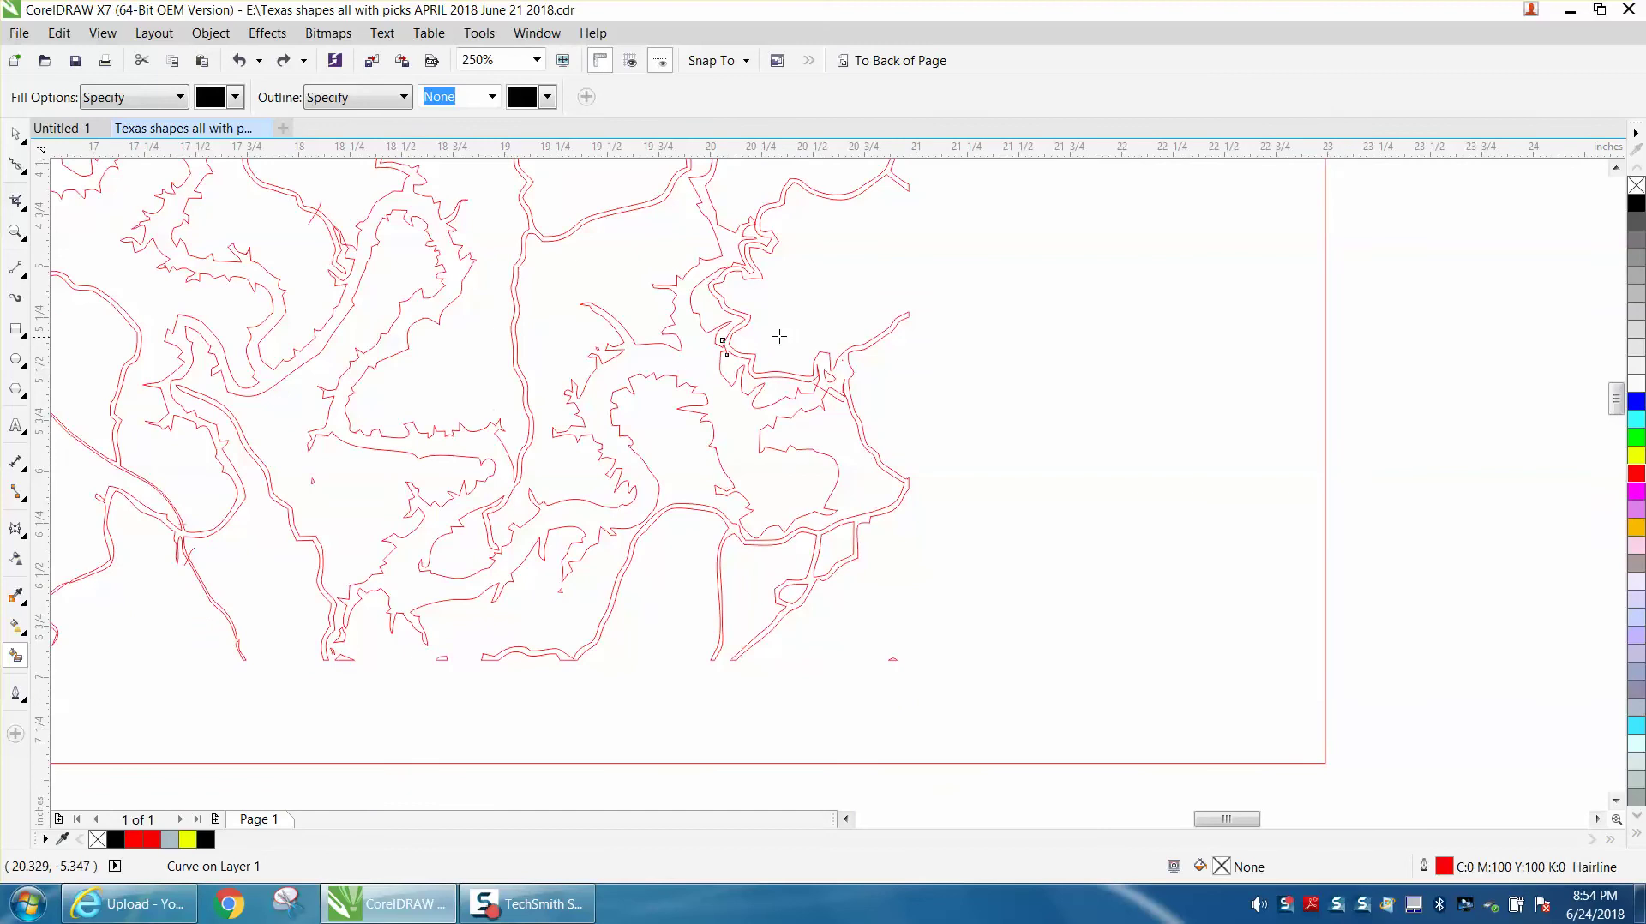
{"action": "scroll", "coordinate": [803, 333], "scroll_direction": "down", "scroll_amount": 1}
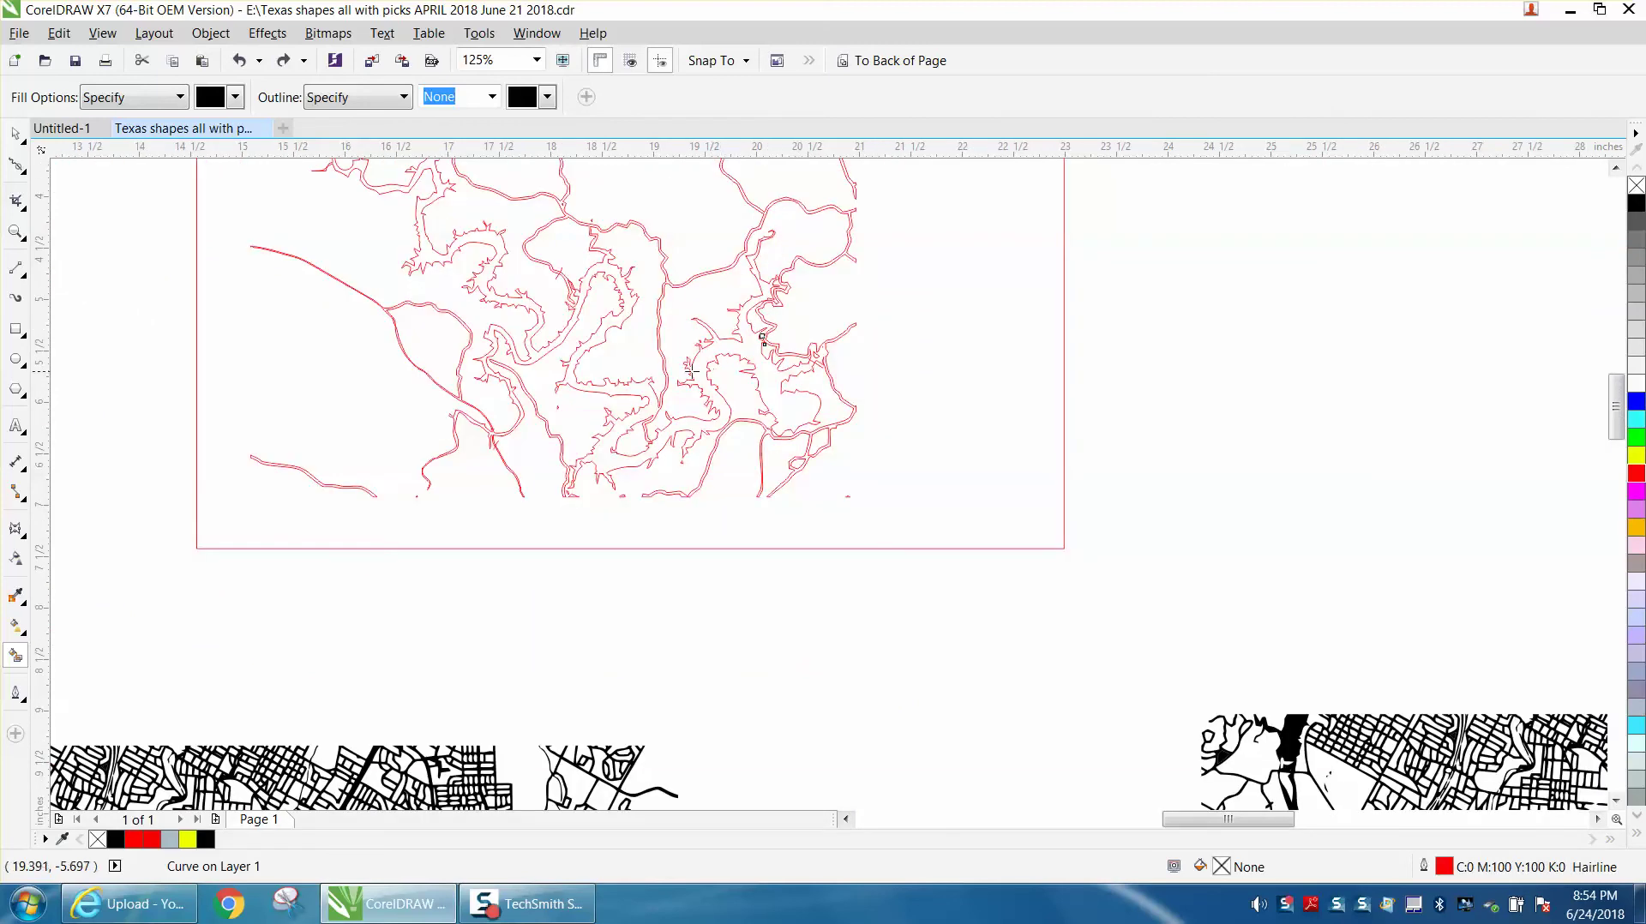
{"action": "left_click", "coordinate": [16, 231]}
{"action": "left_click_drag", "start_coordinate": [651, 369], "coordinate": [747, 467]}
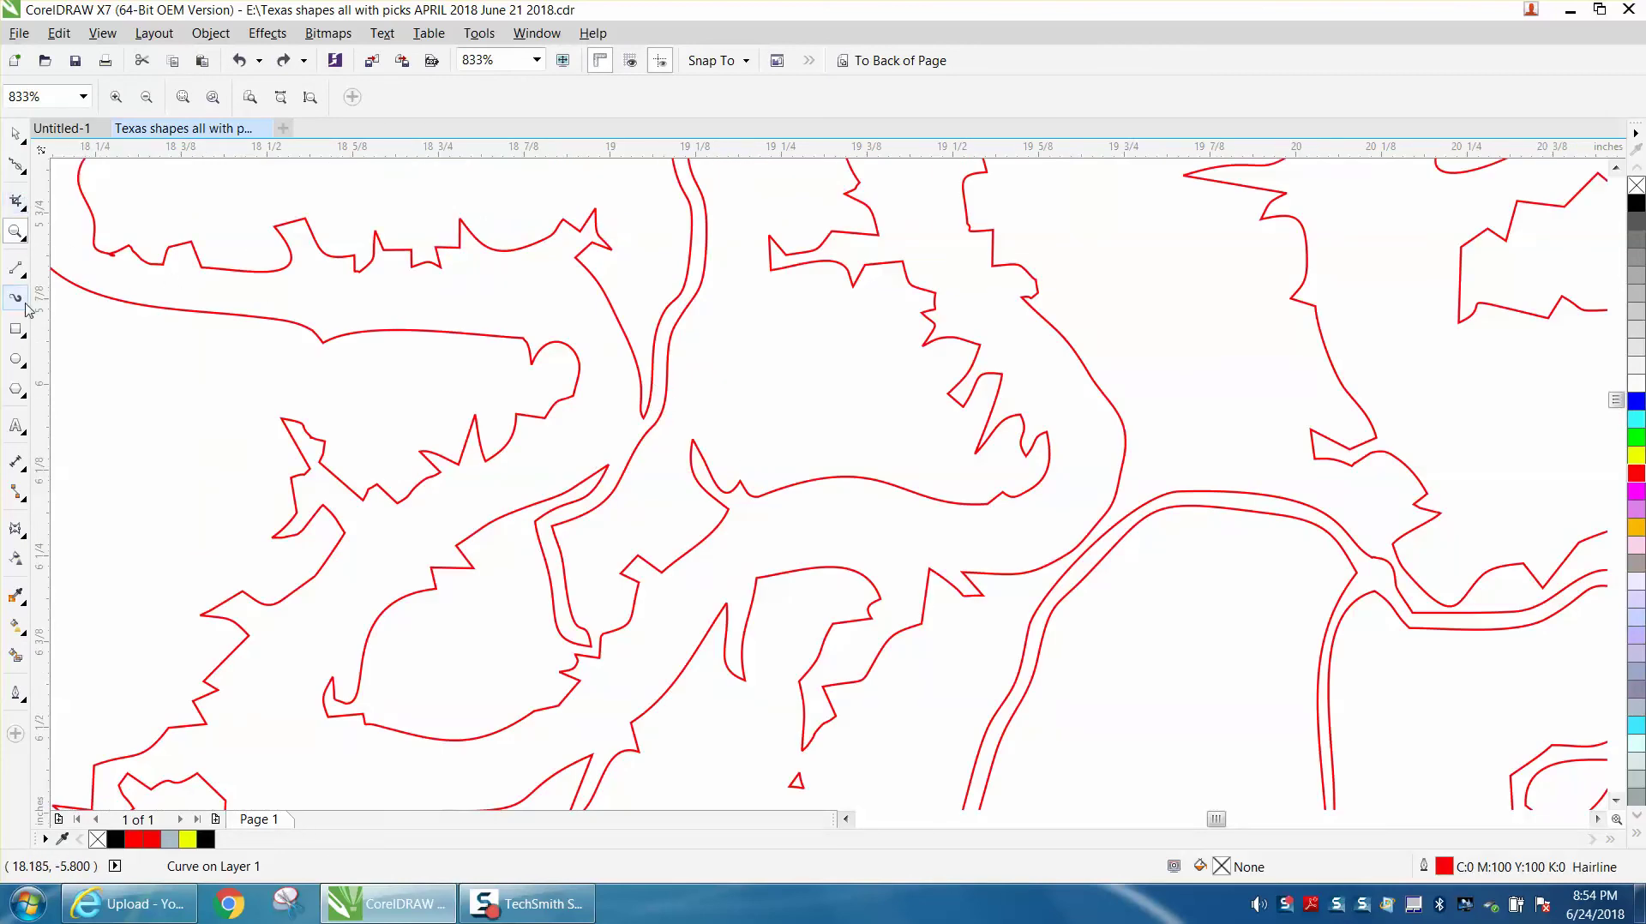
{"action": "left_click", "coordinate": [23, 275]}
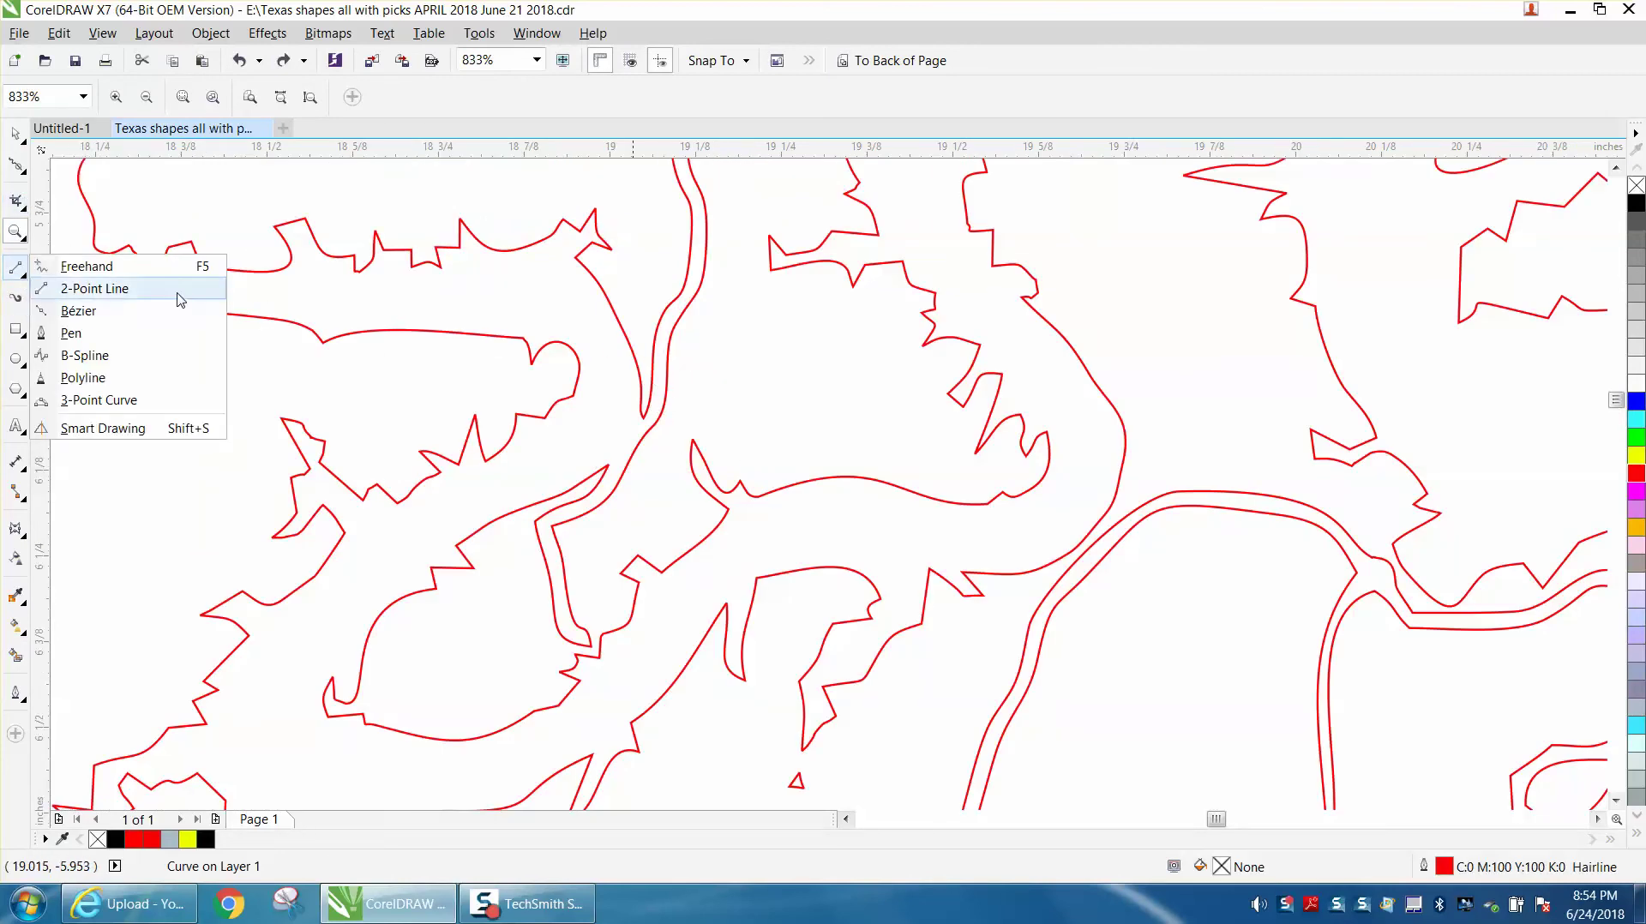
{"action": "left_click", "coordinate": [79, 310]}
{"action": "left_click", "coordinate": [638, 326]}
{"action": "left_click", "coordinate": [735, 400]}
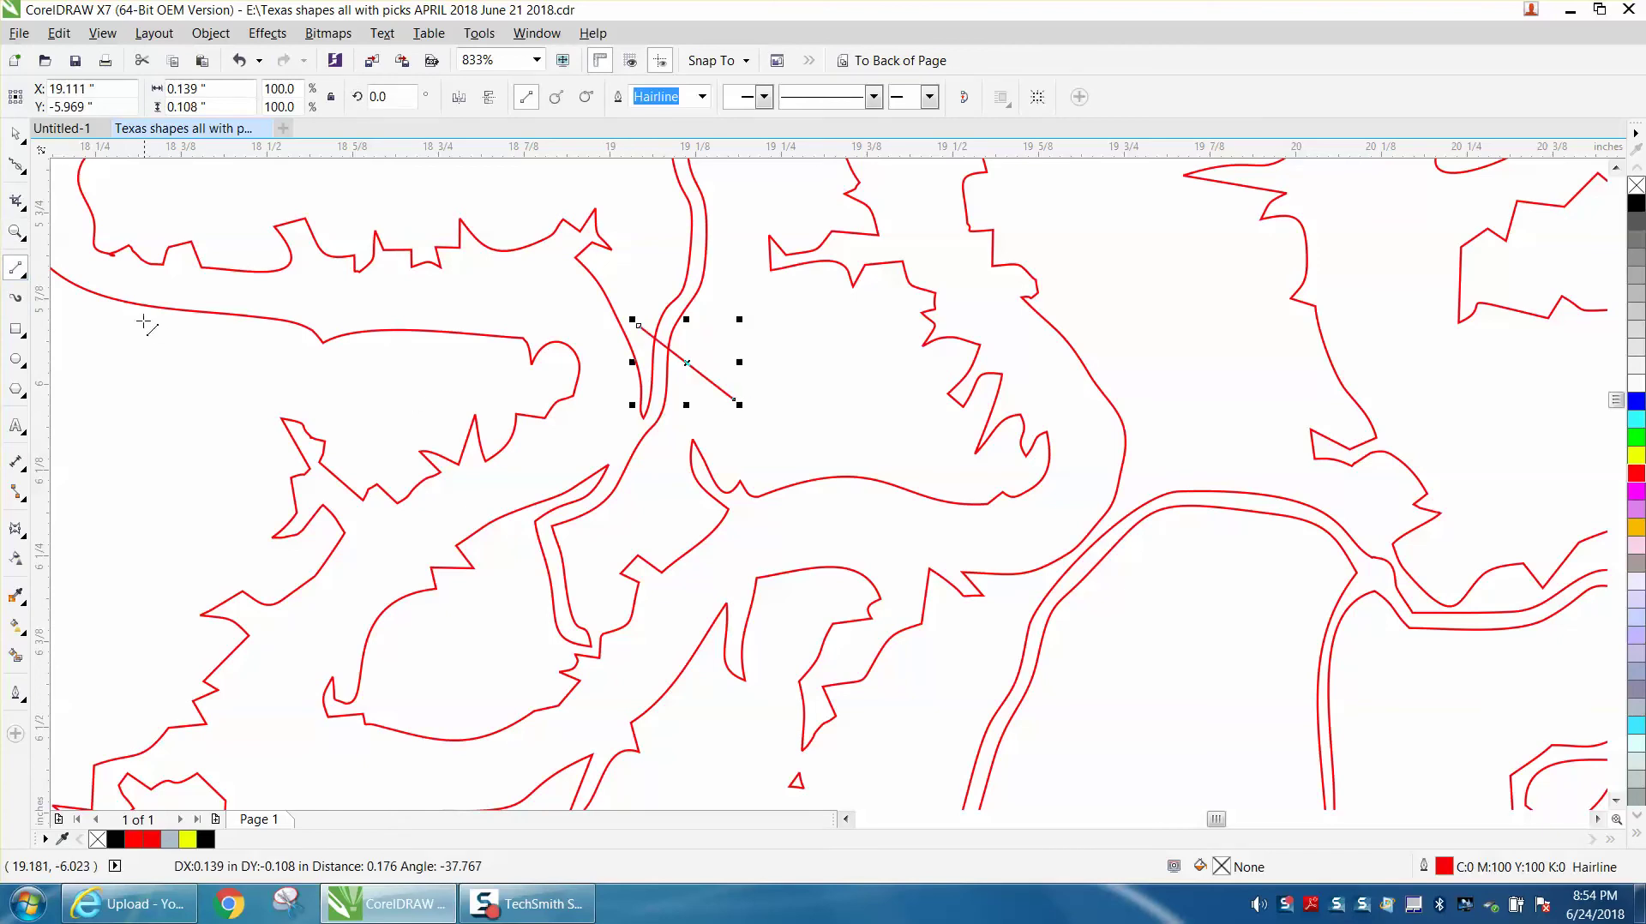
Step: Smart Fill the whole lake in black with no outline and move the filled shape to the blank area east of the map frame
{"action": "left_click", "coordinate": [15, 655]}
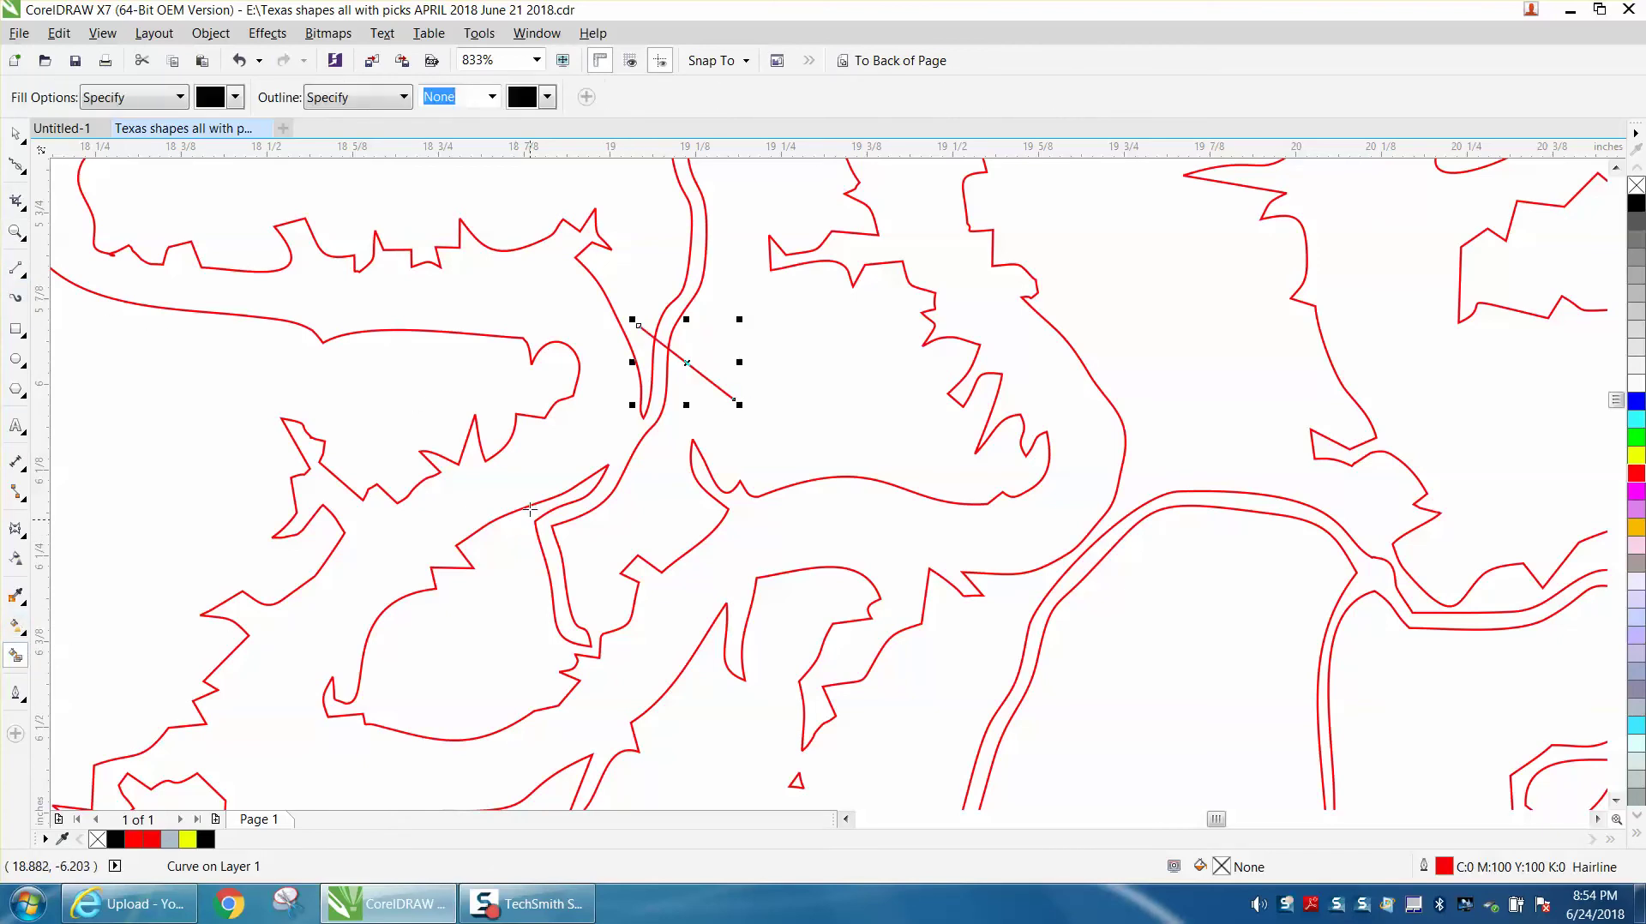
{"action": "scroll", "coordinate": [539, 477], "scroll_direction": "down", "scroll_amount": 2}
{"action": "left_click", "coordinate": [537, 471]}
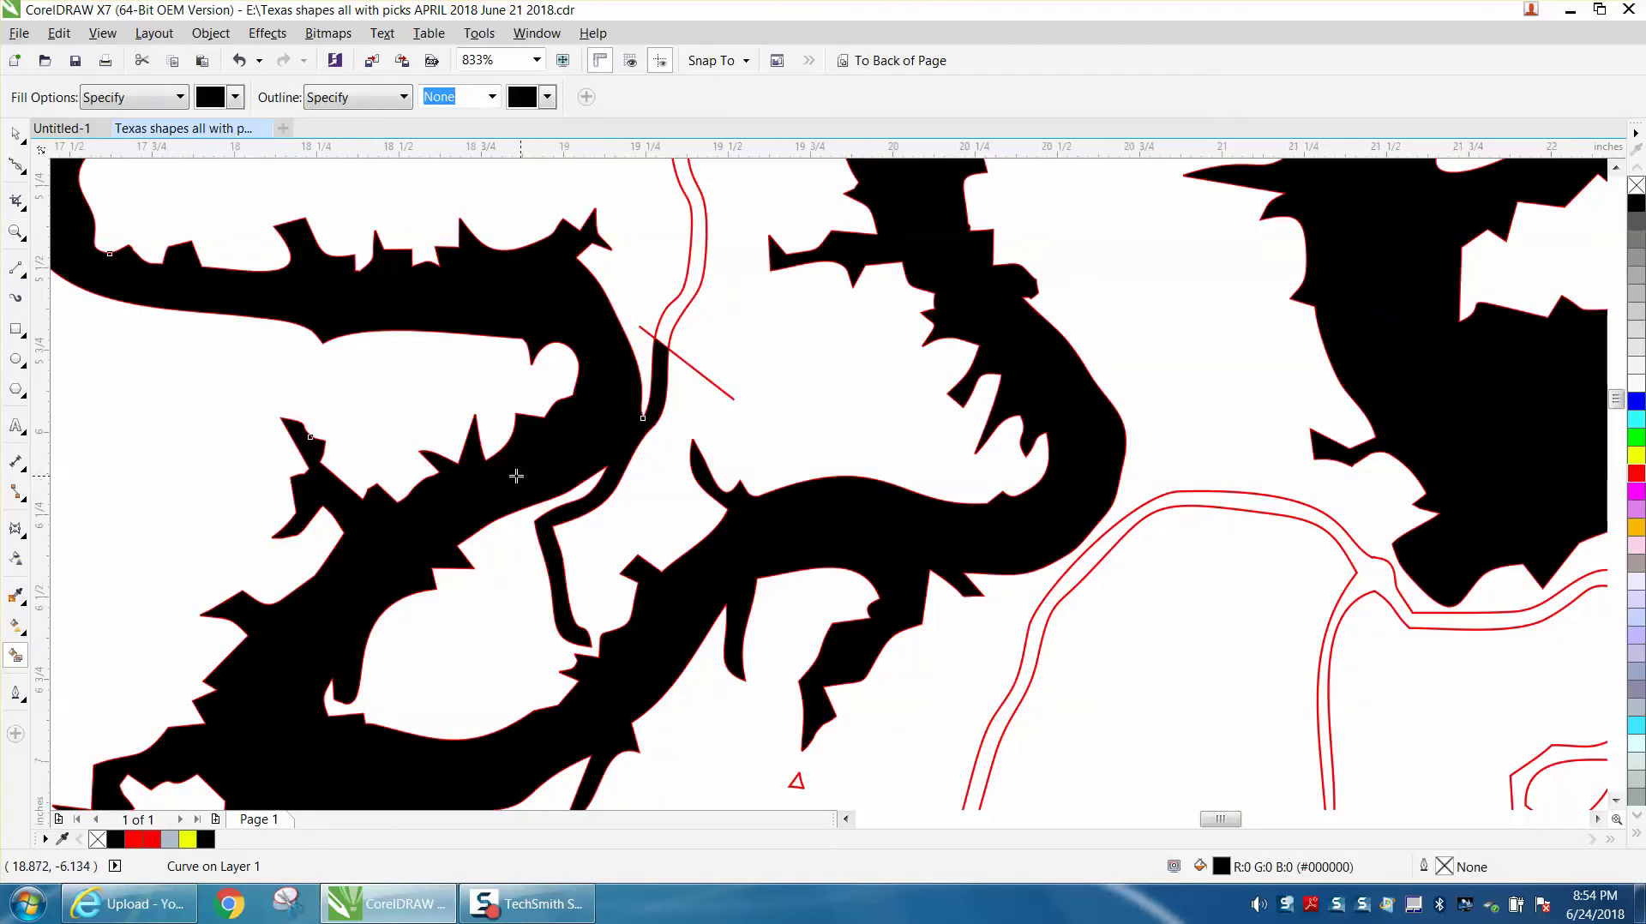
{"action": "scroll", "coordinate": [700, 501], "scroll_direction": "down", "scroll_amount": 2}
{"action": "scroll", "coordinate": [695, 521], "scroll_direction": "down", "scroll_amount": 1}
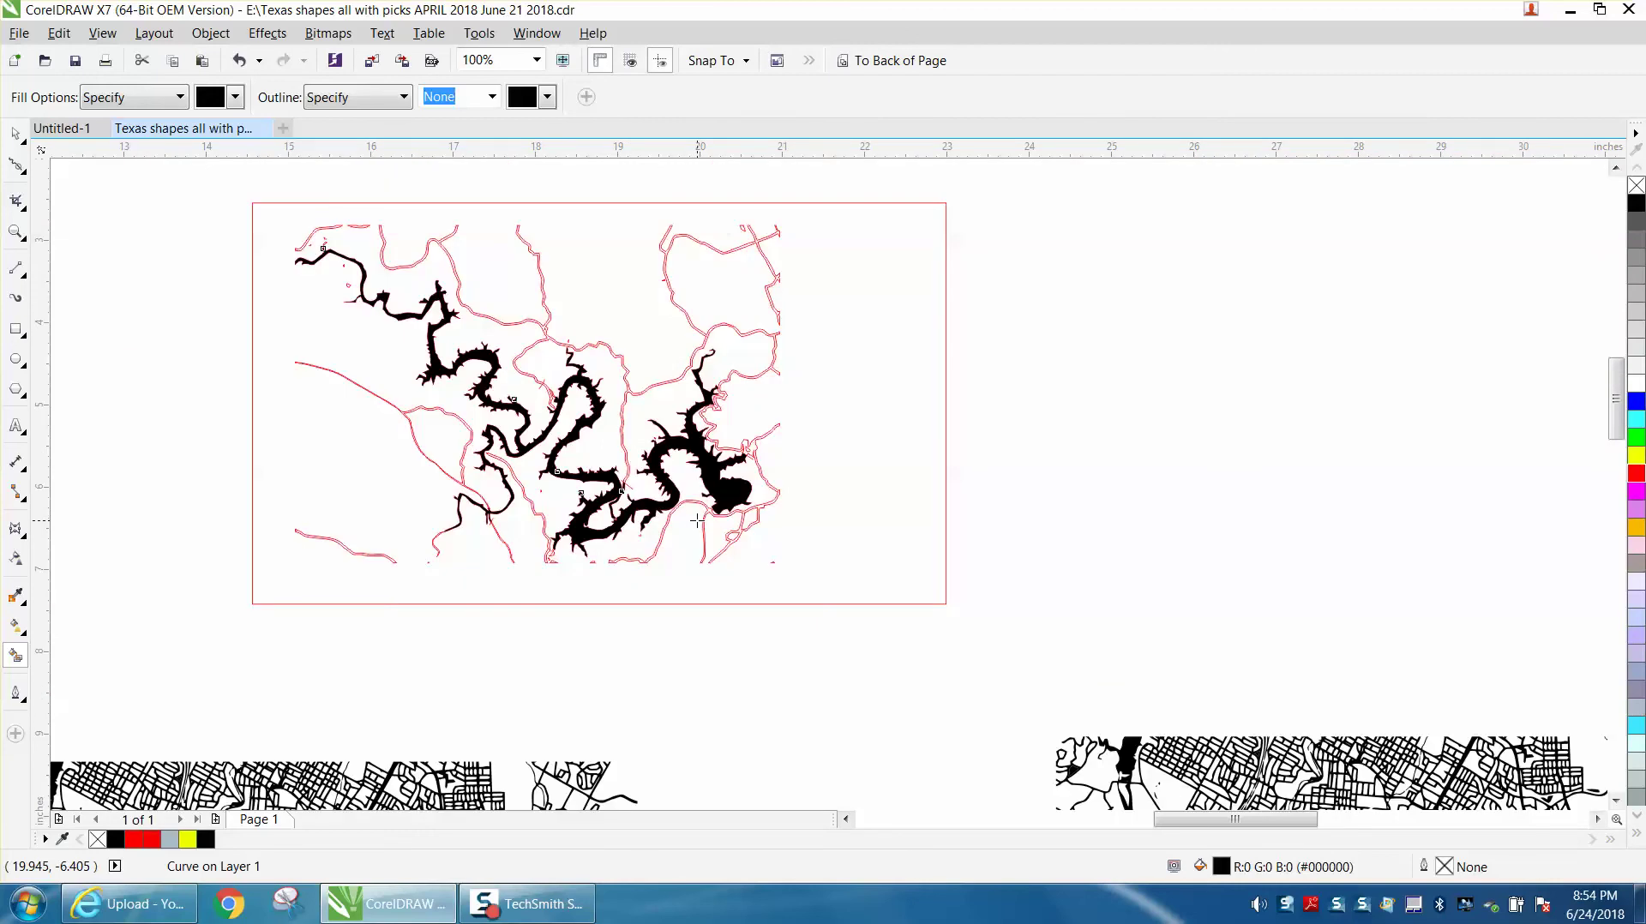
{"action": "left_click", "coordinate": [15, 134]}
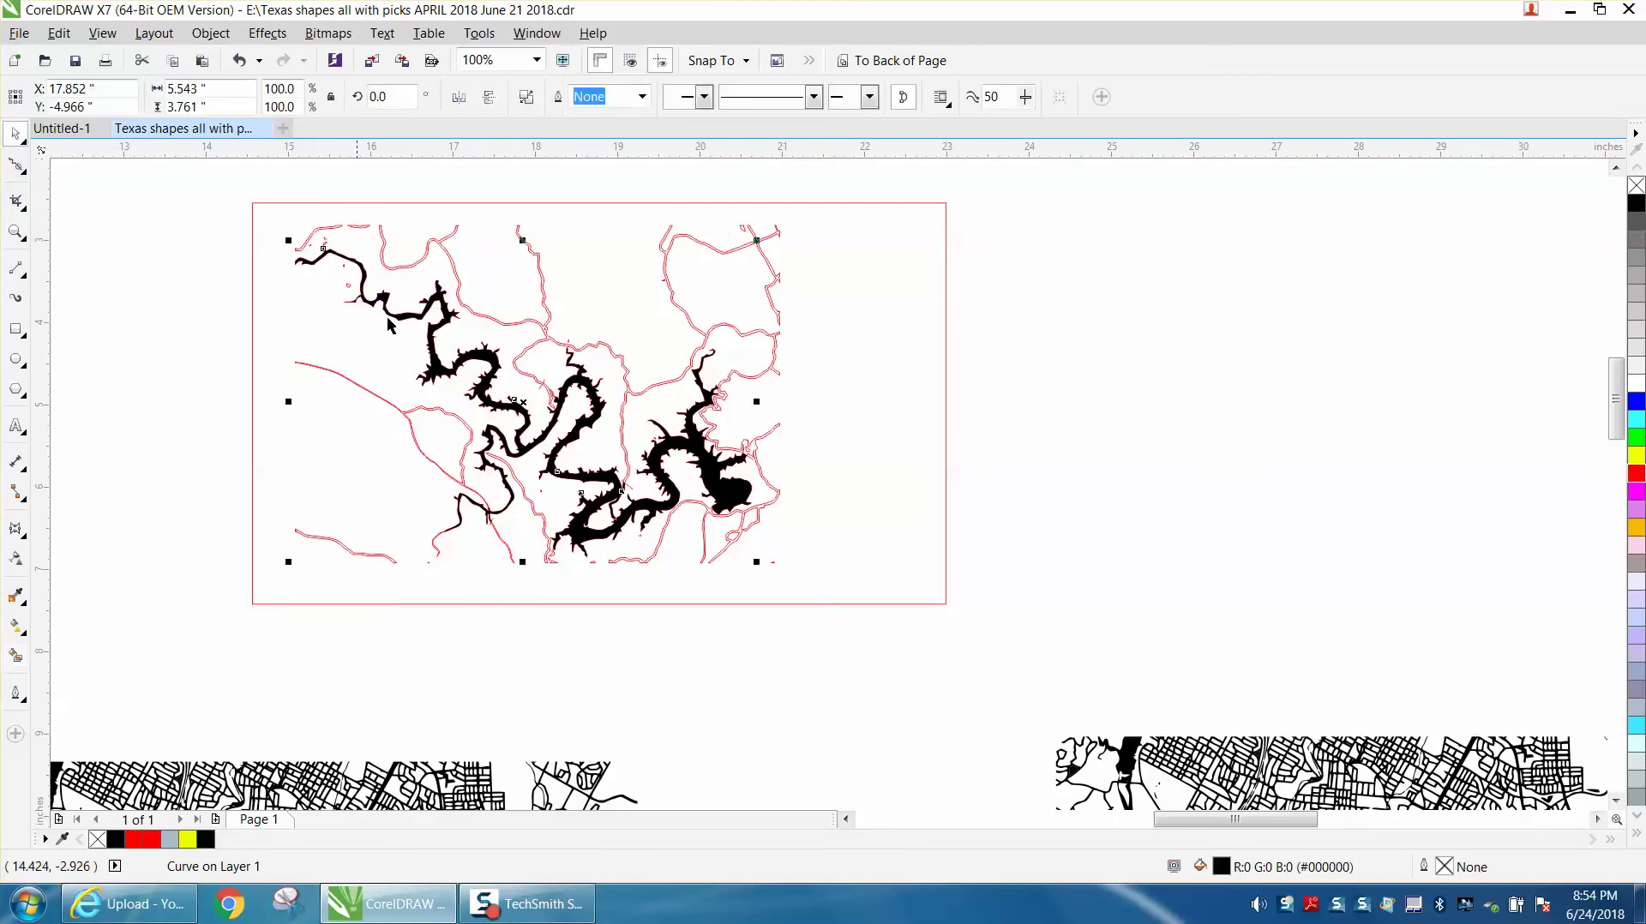
{"action": "left_click_drag", "start_coordinate": [524, 403], "coordinate": [1208, 418]}
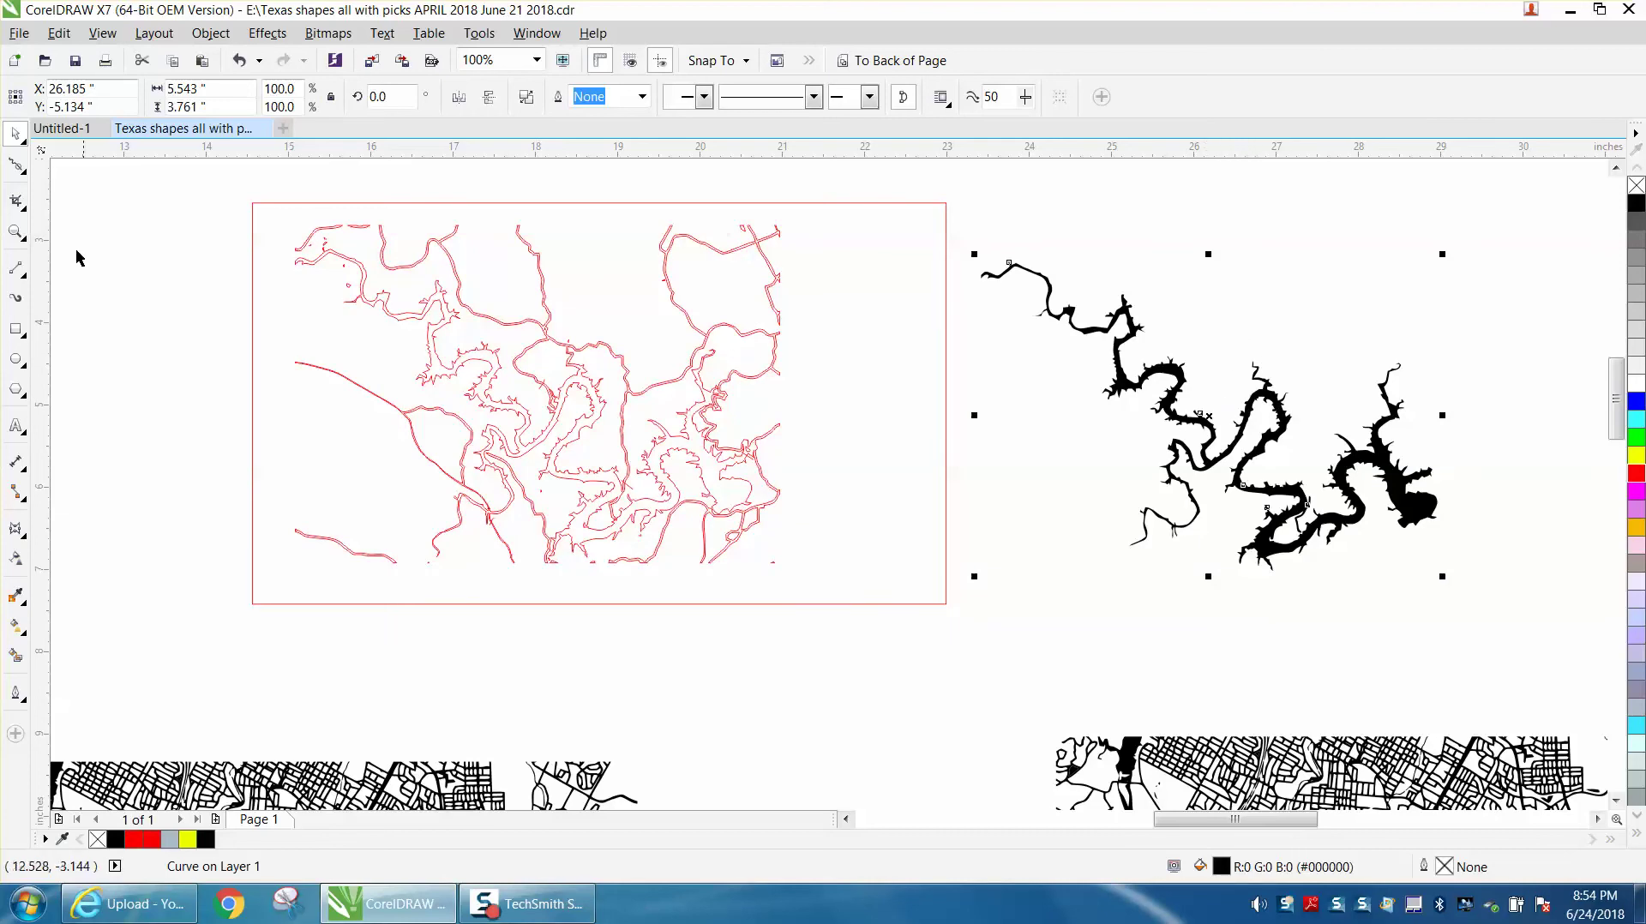
Step: Remove the extracted lake's black fill and give it a red outline
{"action": "left_click", "coordinate": [16, 231]}
{"action": "left_click_drag", "start_coordinate": [1163, 336], "coordinate": [1526, 605]}
{"action": "left_click_drag", "start_coordinate": [383, 604], "coordinate": [491, 674]}
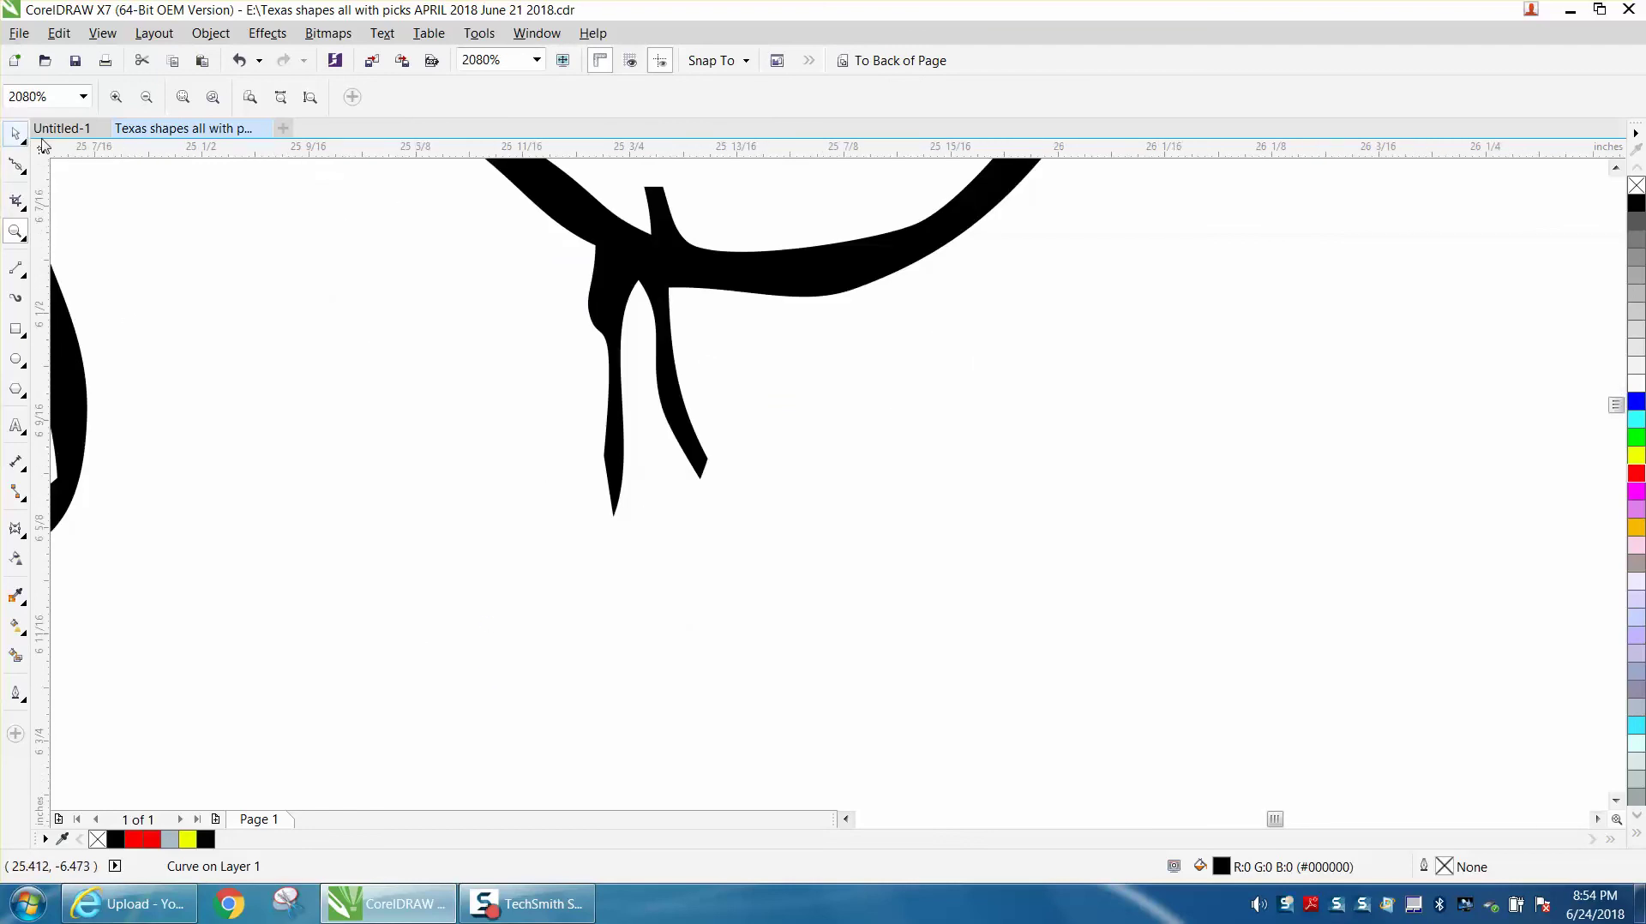
{"action": "left_click", "coordinate": [18, 135]}
{"action": "left_click", "coordinate": [1635, 185]}
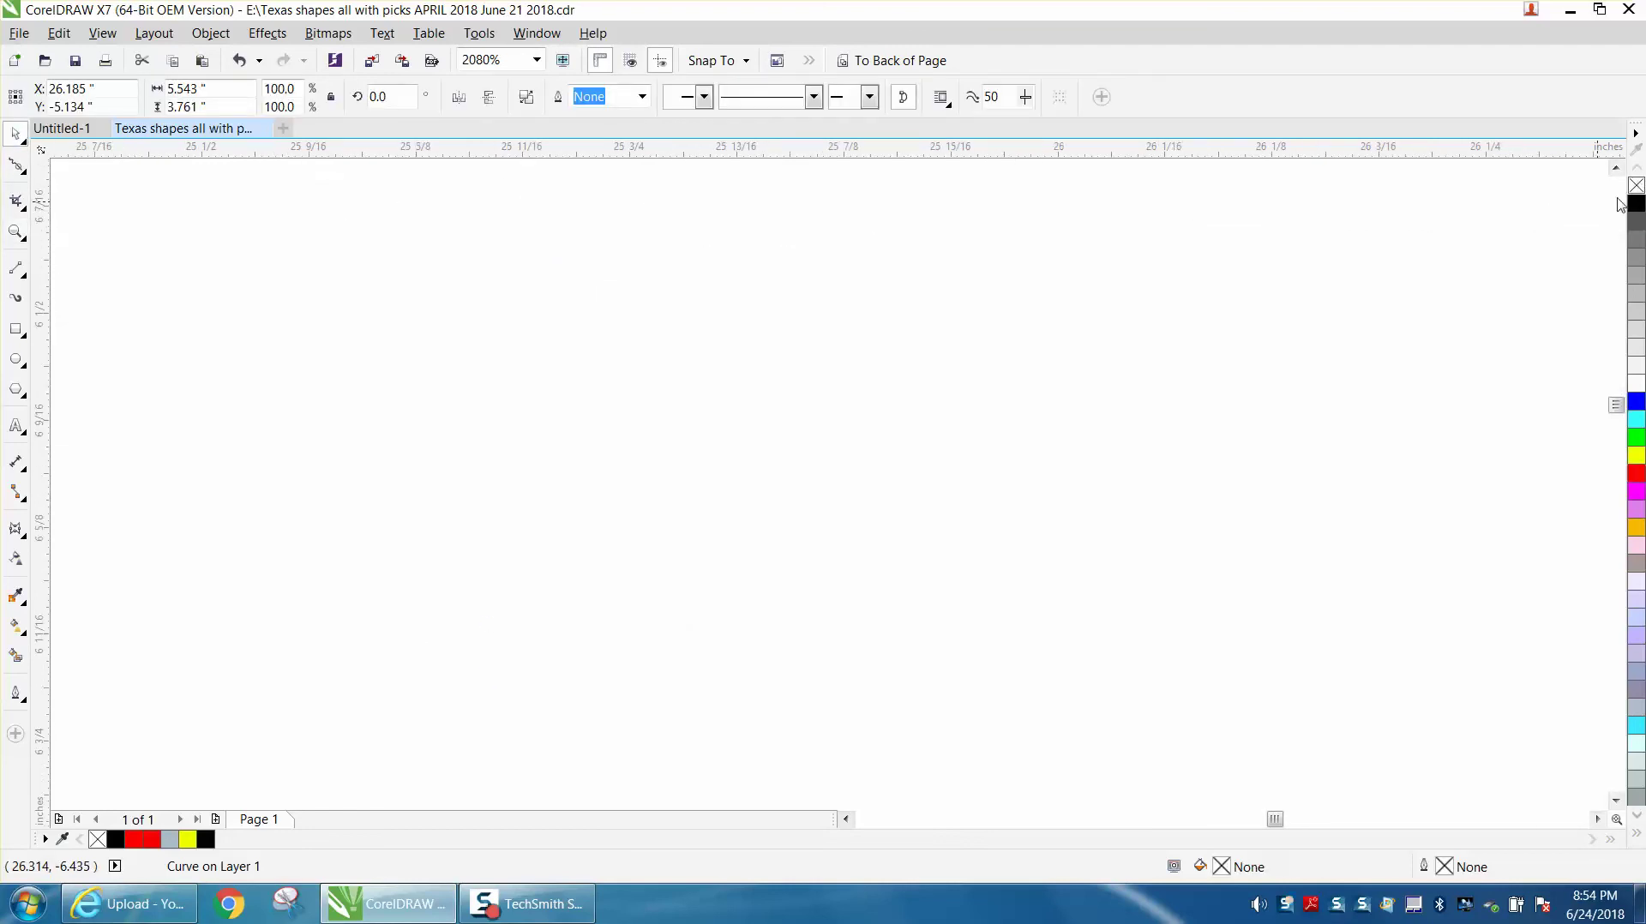
{"action": "right_click", "coordinate": [1636, 473]}
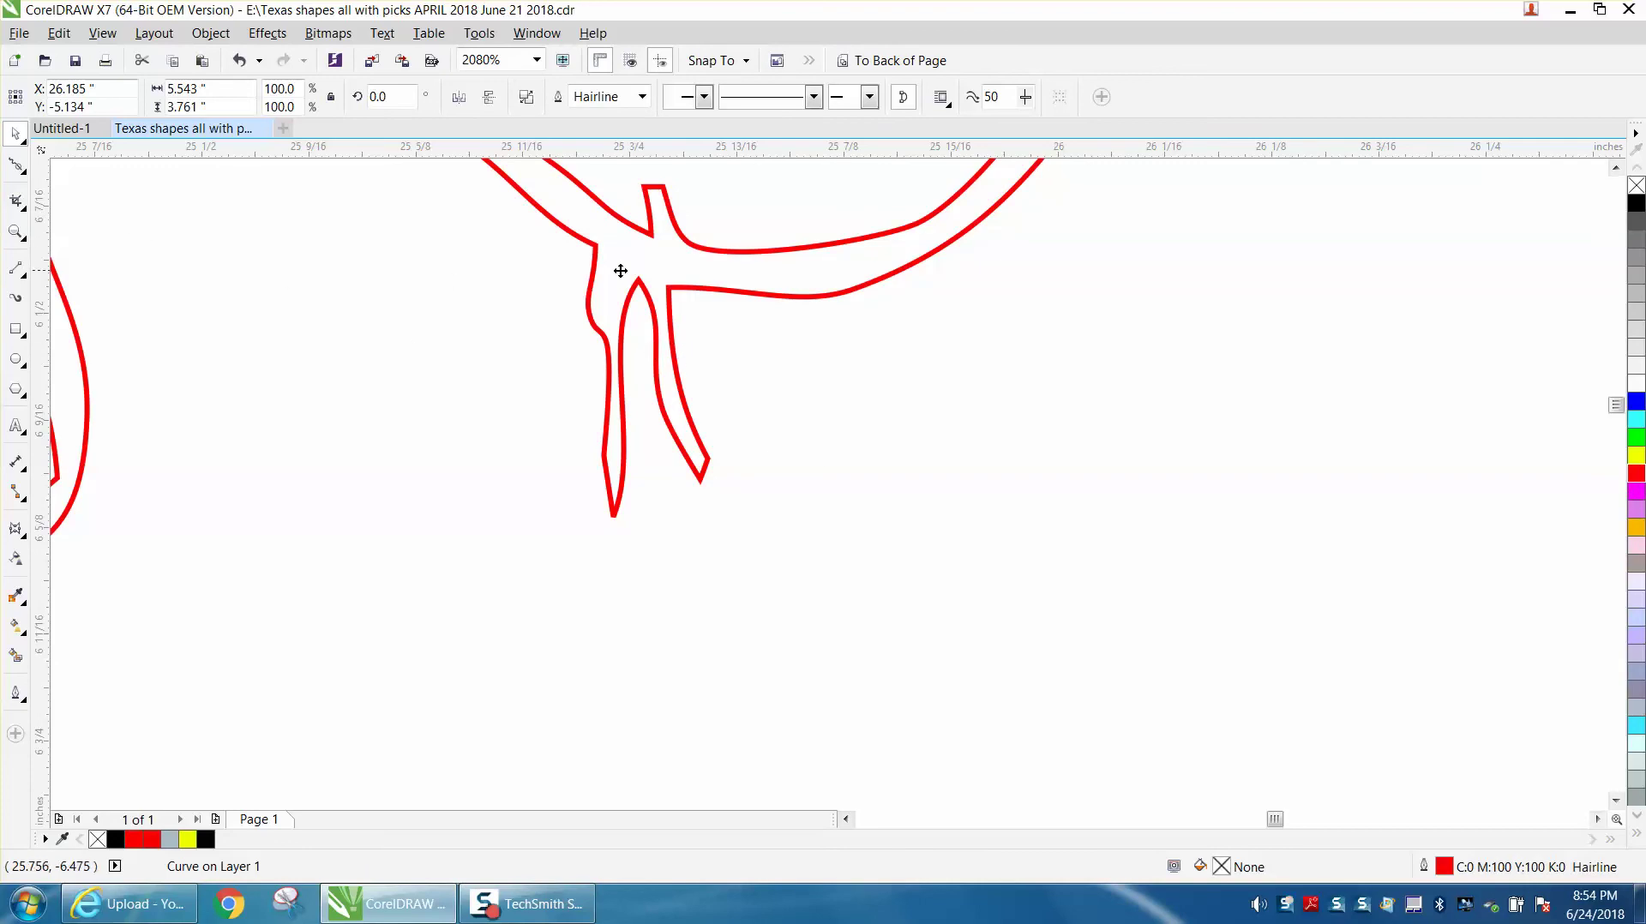
Step: Delete the nodes of the two road stubs beneath the lake's southwestern bend and reconnect the lower shoreline at its loose end nodes
{"action": "left_click", "coordinate": [17, 166]}
{"action": "left_click", "coordinate": [79, 163]}
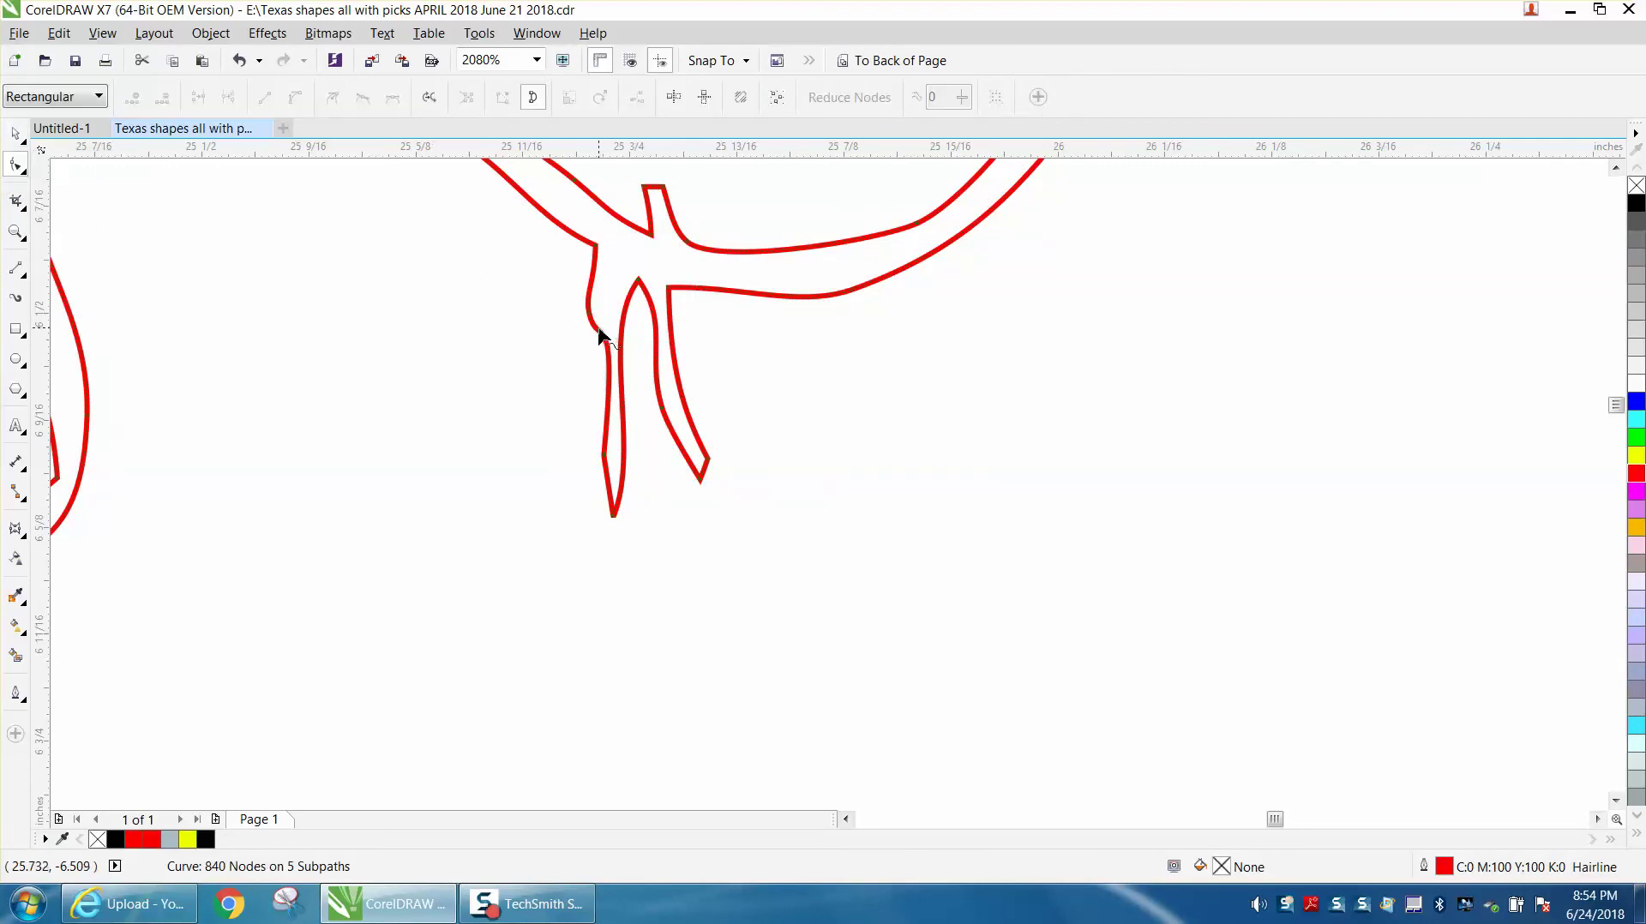
{"action": "left_click_drag", "start_coordinate": [654, 430], "coordinate": [741, 516]}
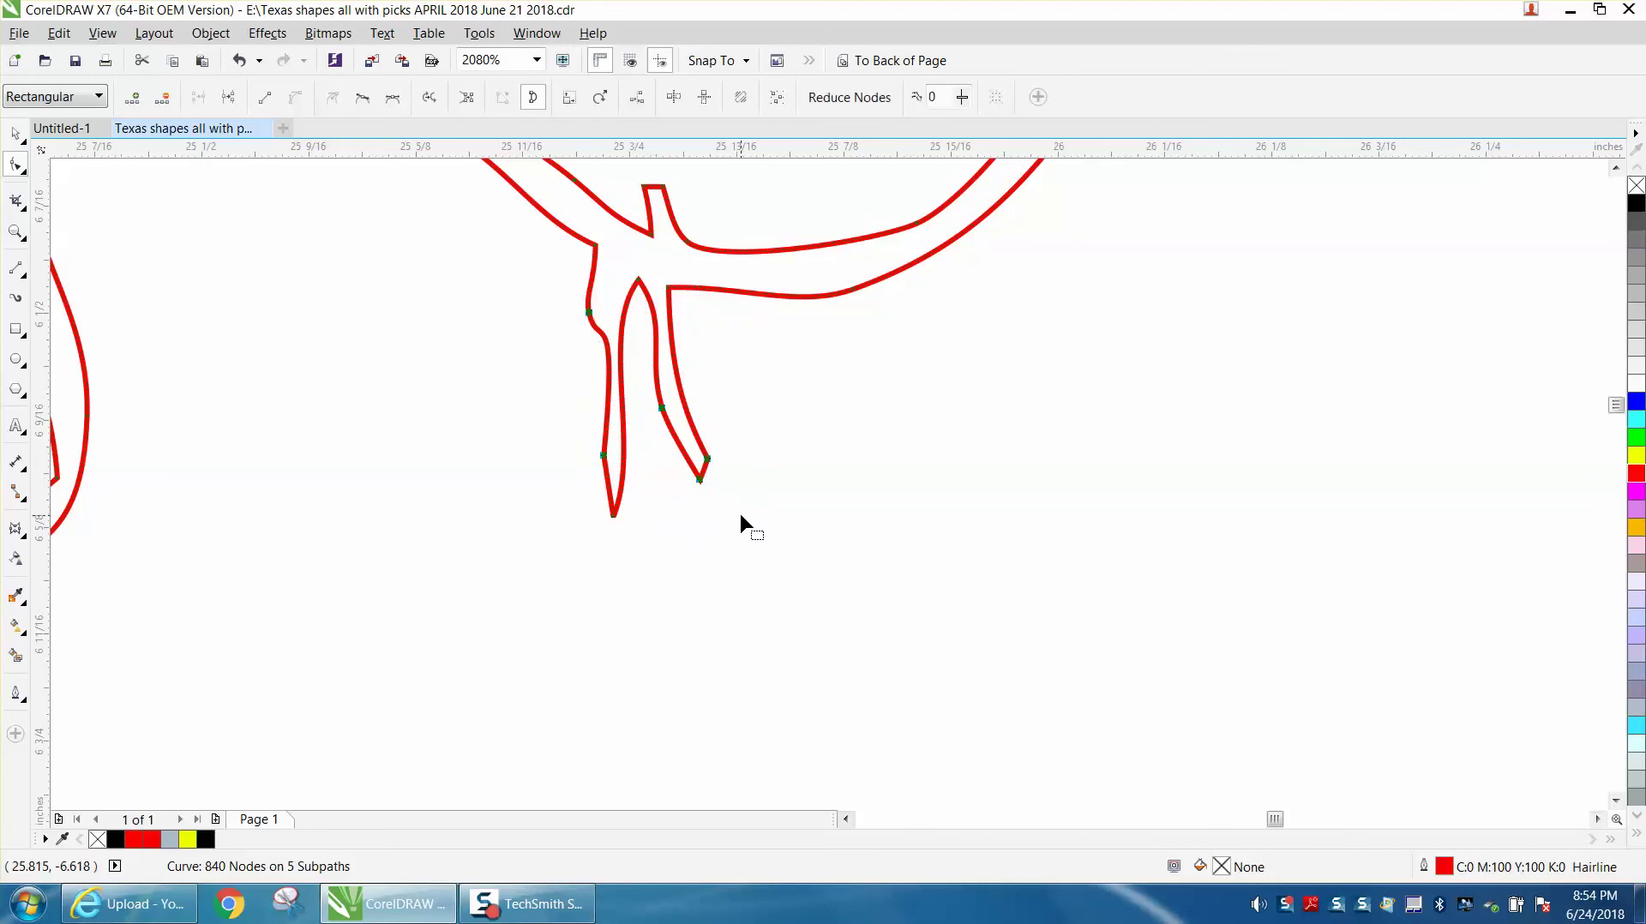
{"action": "key", "text": "Delete"}
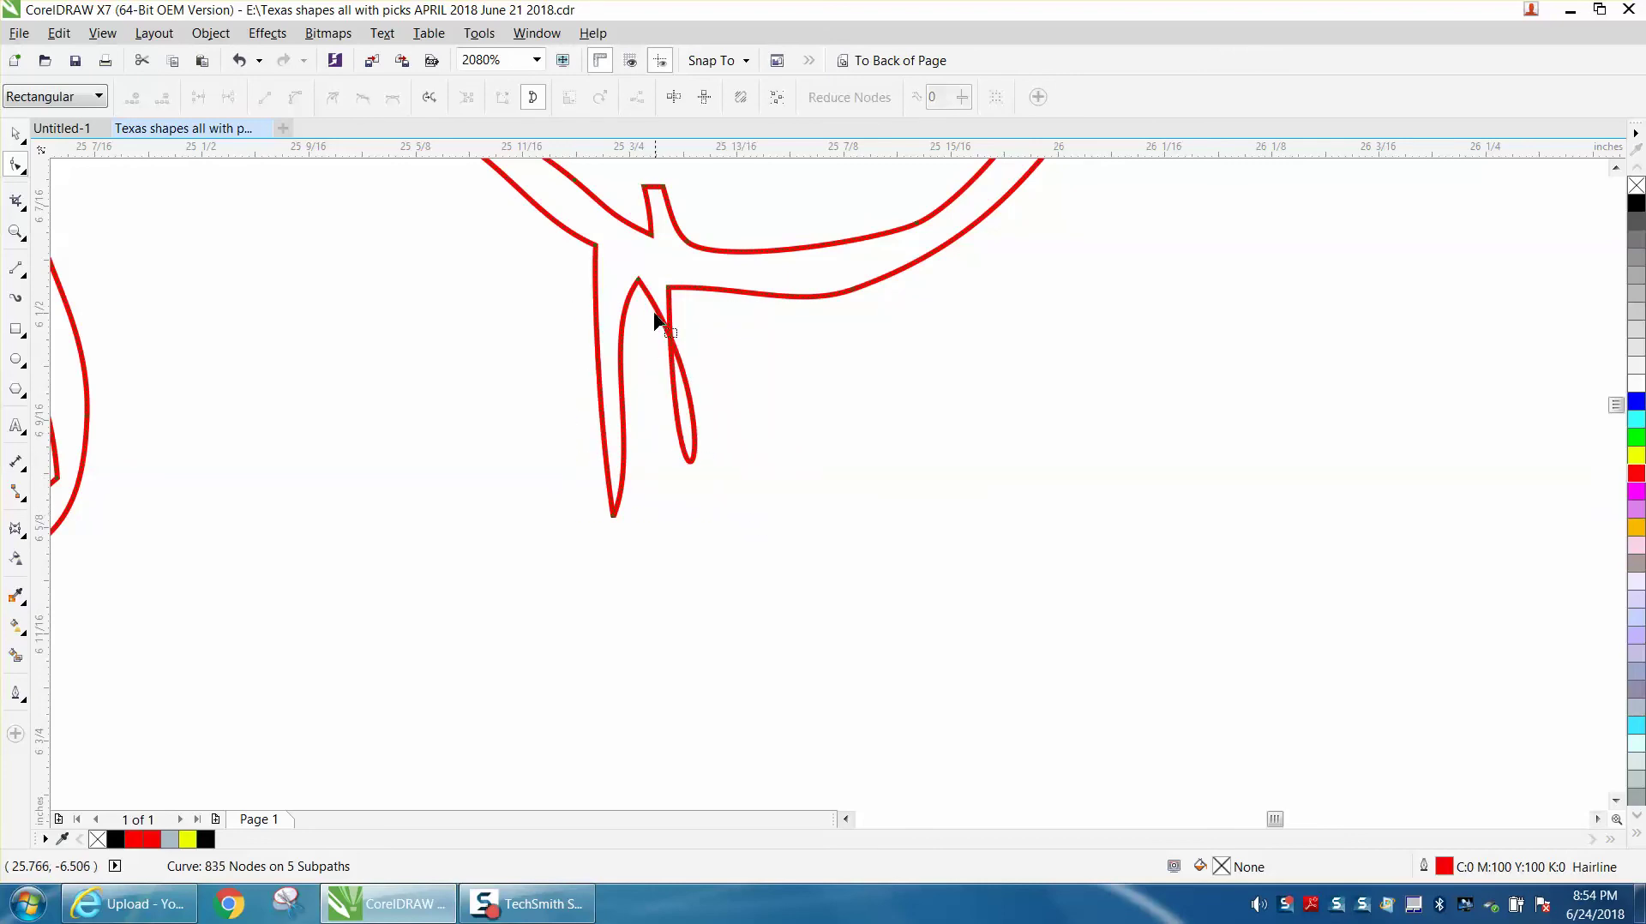
{"action": "double_click", "coordinate": [640, 283]}
{"action": "double_click", "coordinate": [669, 289]}
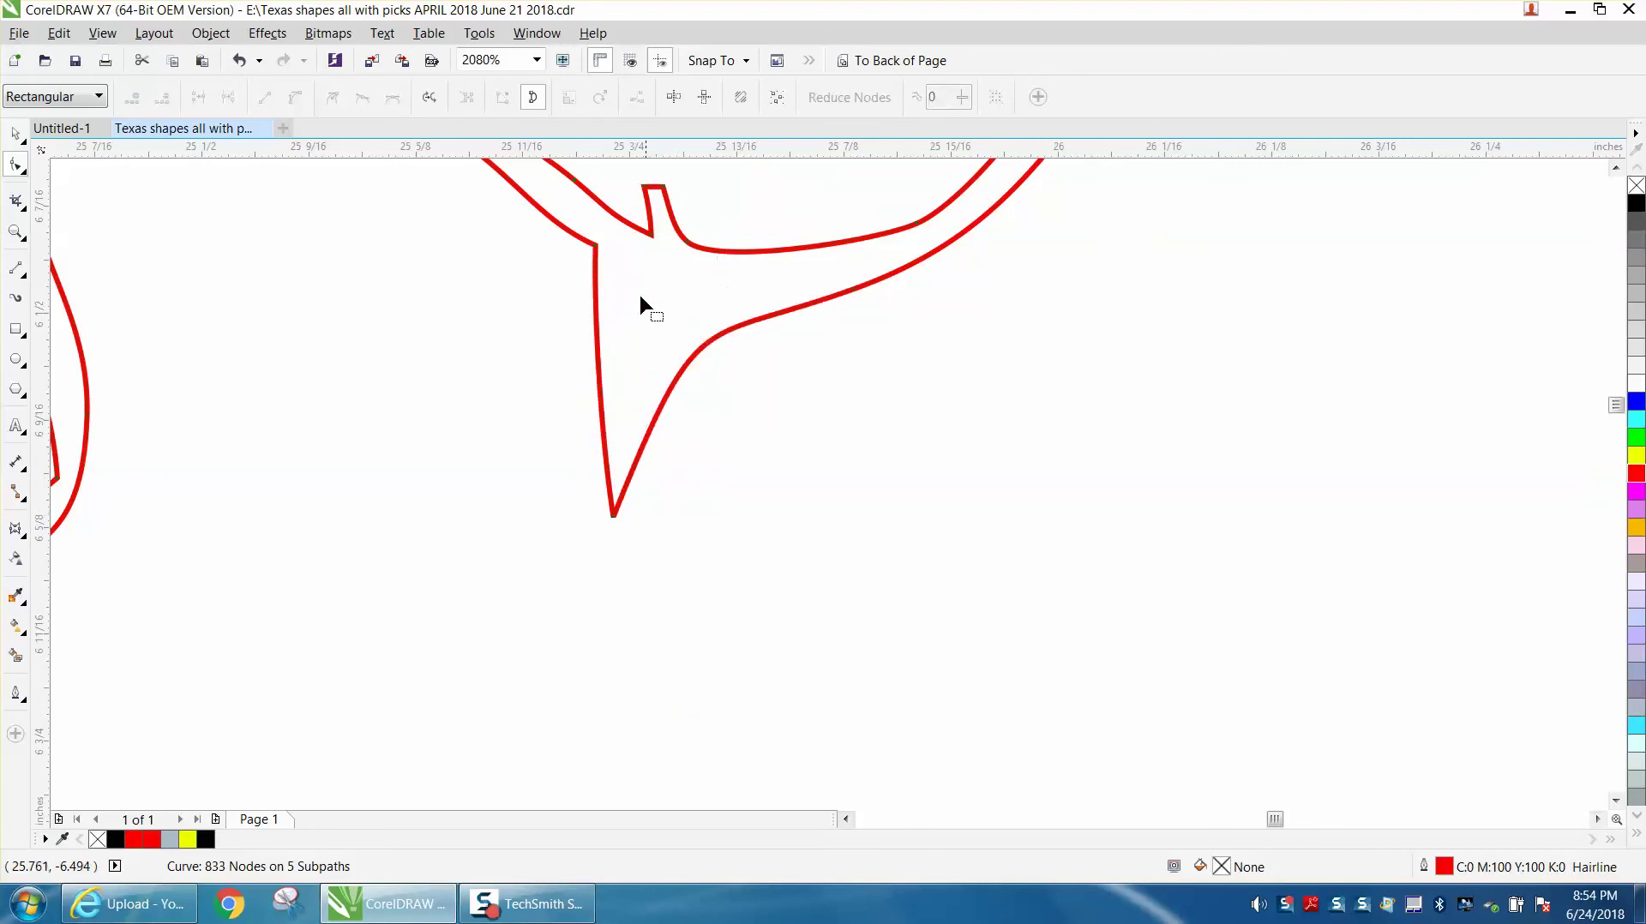
{"action": "left_click", "coordinate": [595, 253]}
{"action": "key", "text": "Delete"}
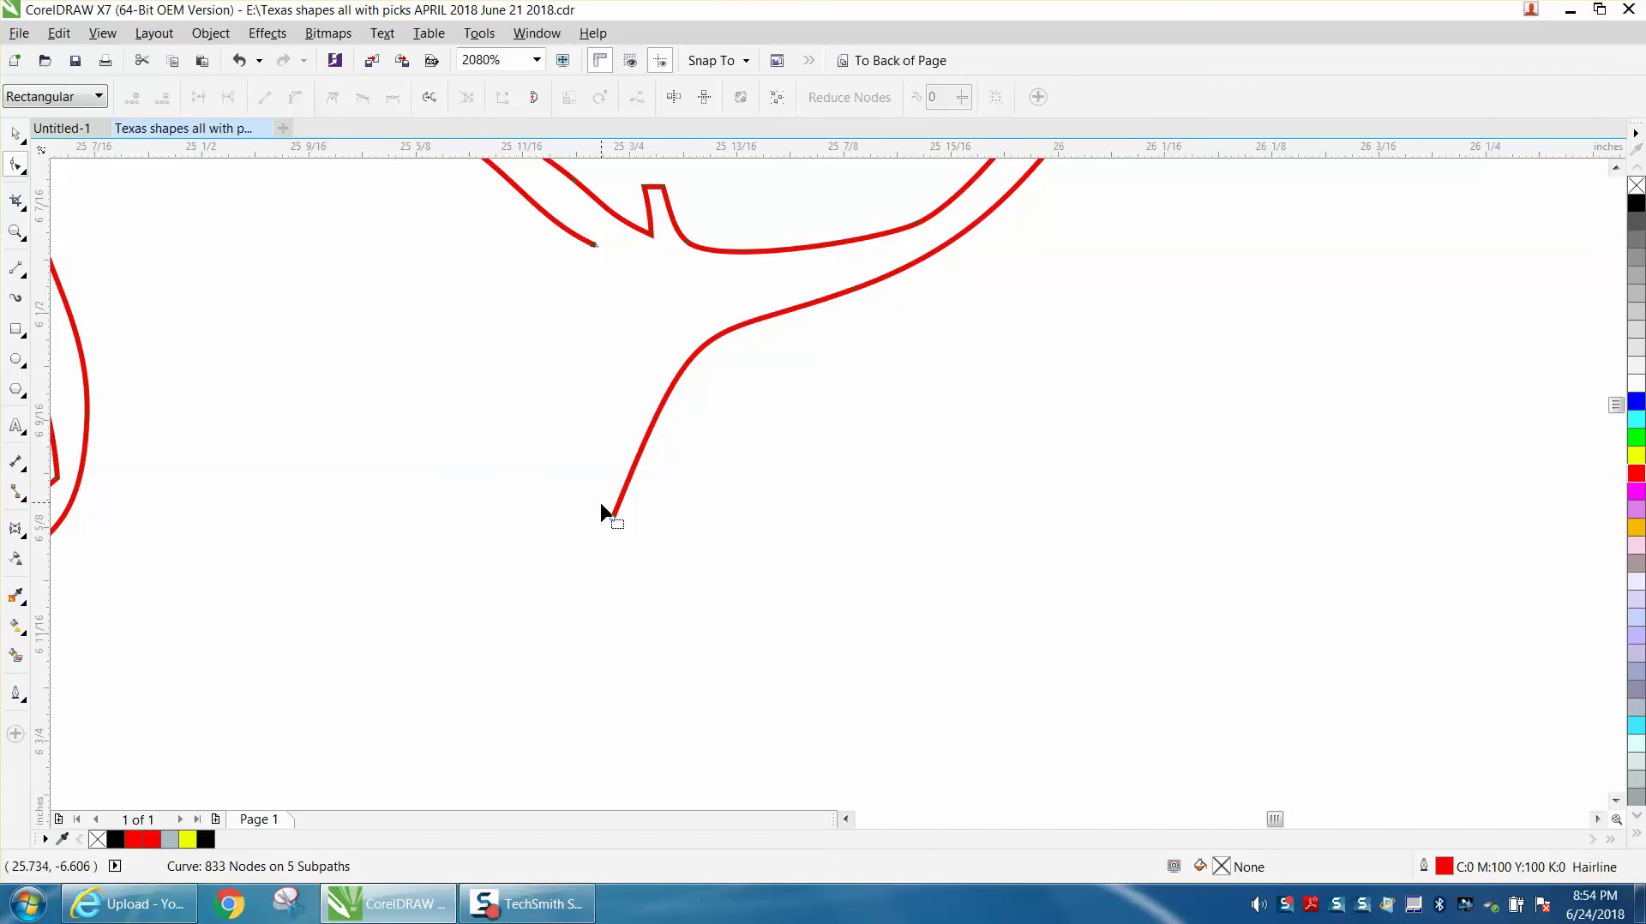
{"action": "left_click_drag", "start_coordinate": [611, 519], "coordinate": [604, 250]}
Step: Trim the small stub on the upper shoreline of the southwestern bend by deleting its end nodes
{"action": "scroll", "coordinate": [700, 341], "scroll_direction": "down", "scroll_amount": 2}
{"action": "left_click_drag", "start_coordinate": [691, 192], "coordinate": [714, 336]}
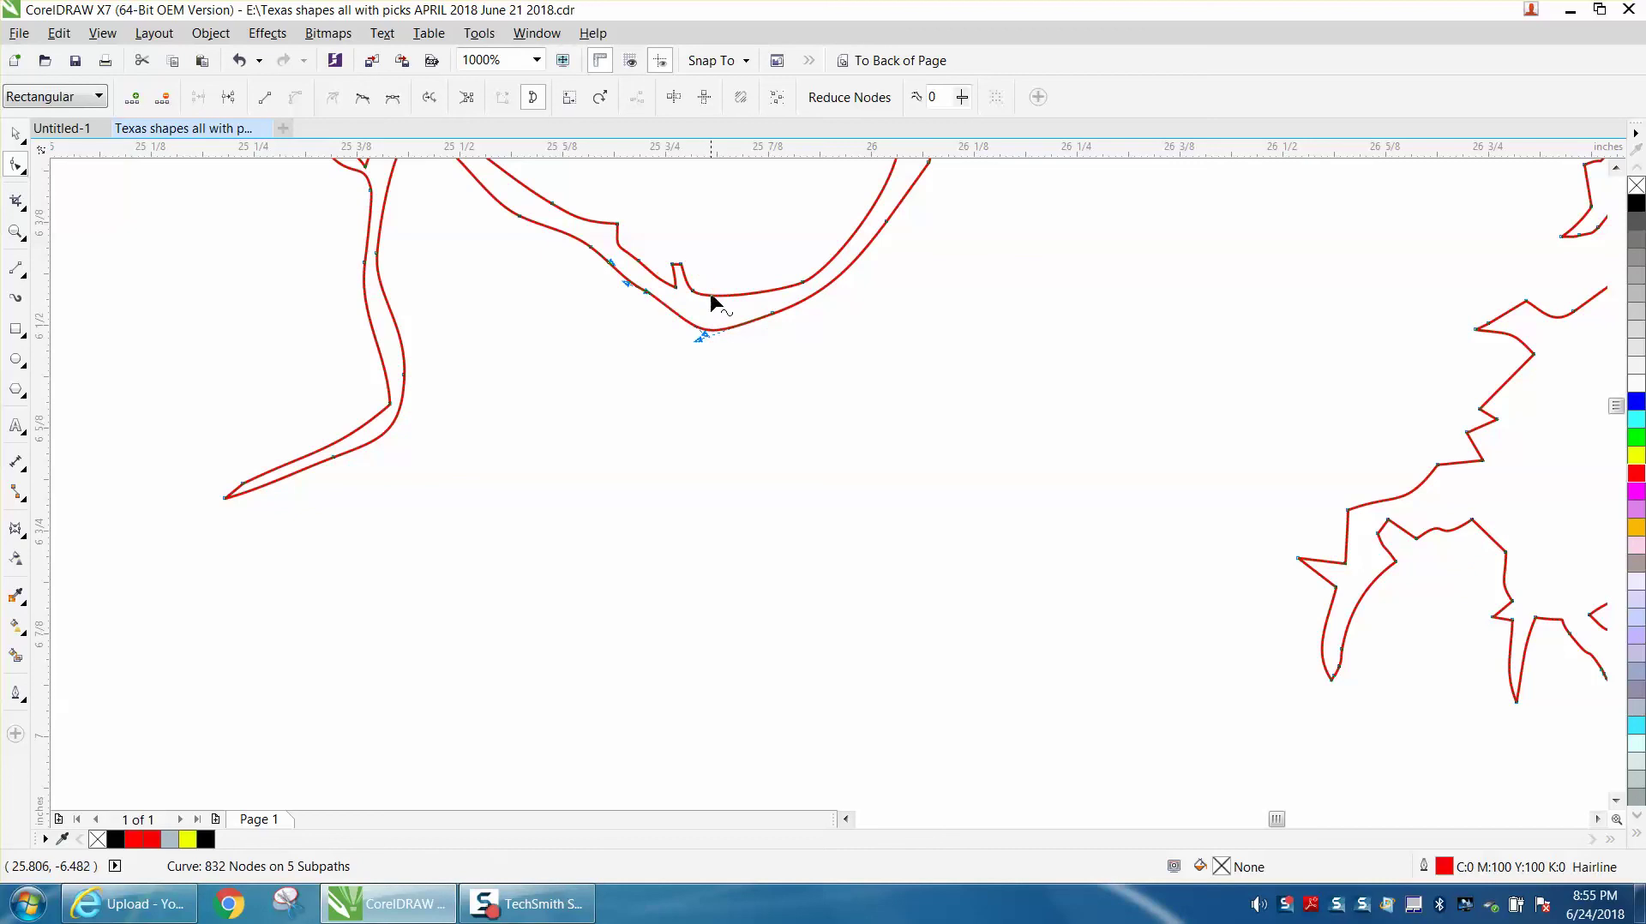
{"action": "key", "text": "Delete"}
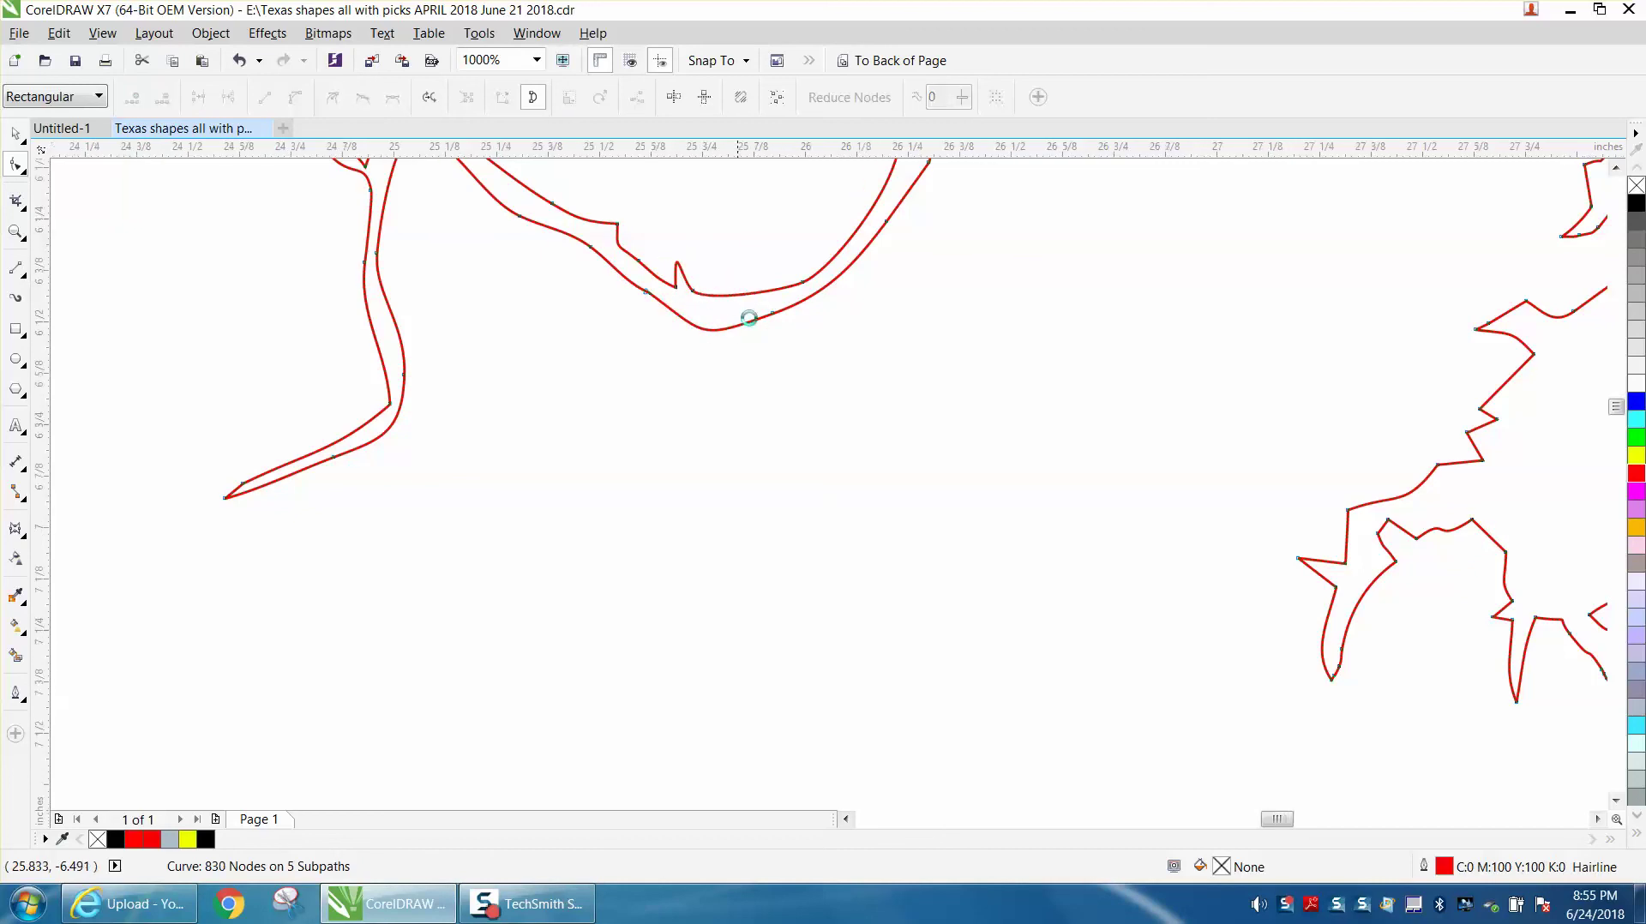
Step: Delete the nodes of the narrow road spur hanging inside the lake's southern section
{"action": "scroll", "coordinate": [735, 319], "scroll_direction": "down", "scroll_amount": 1}
{"action": "scroll", "coordinate": [763, 347], "scroll_direction": "down", "scroll_amount": 1}
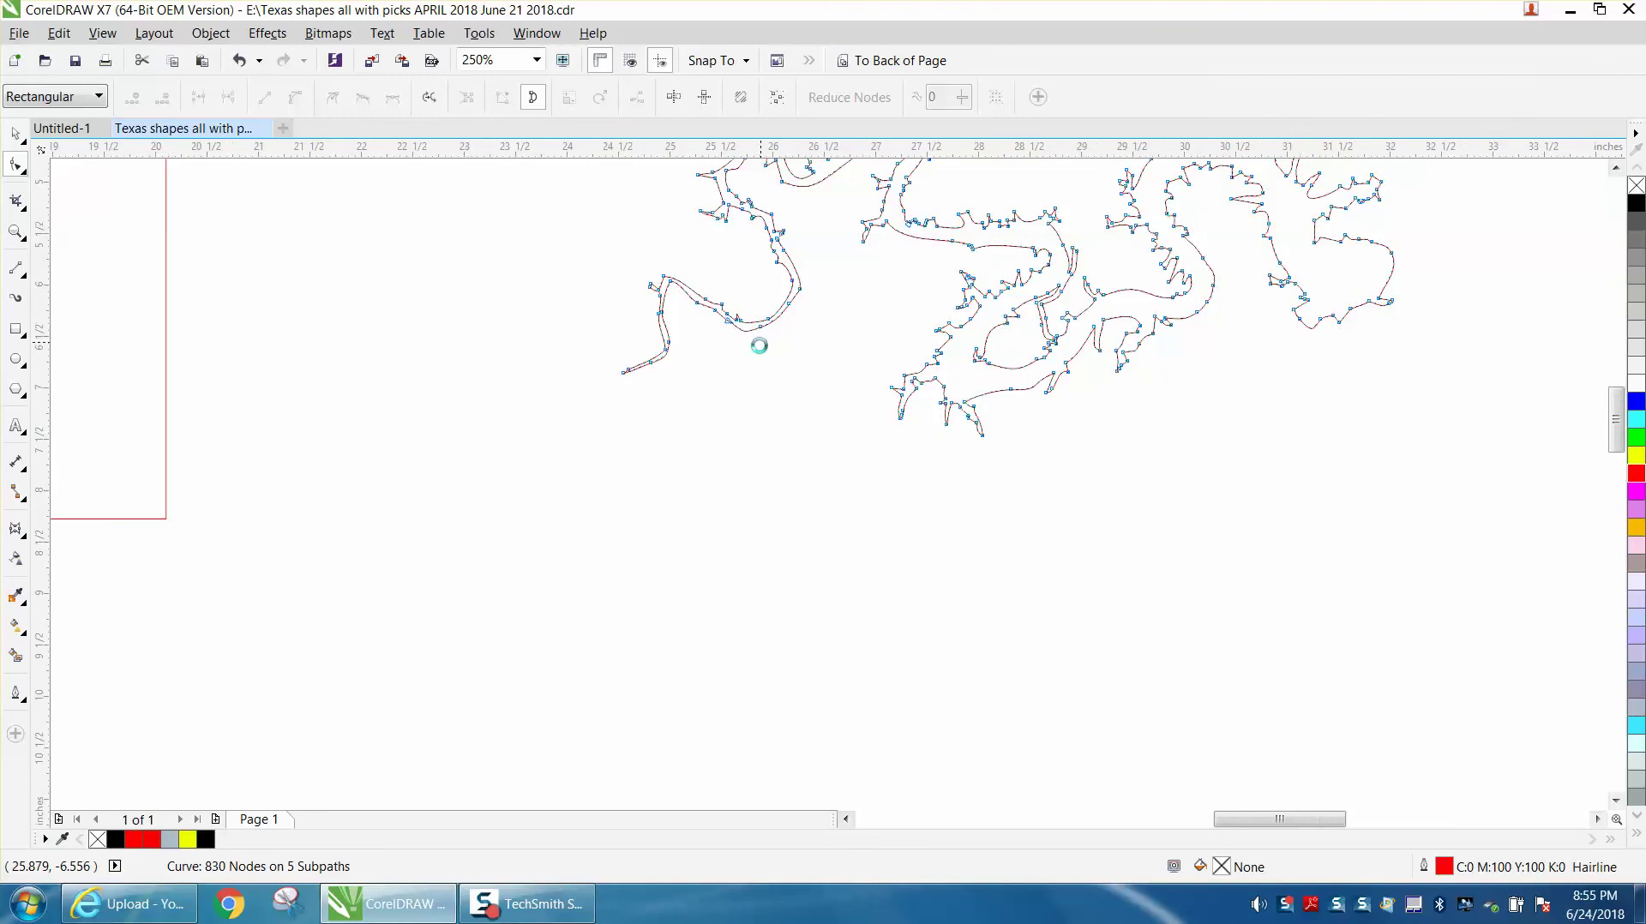
{"action": "scroll", "coordinate": [671, 343], "scroll_direction": "down", "scroll_amount": 1}
{"action": "left_click", "coordinate": [22, 237]}
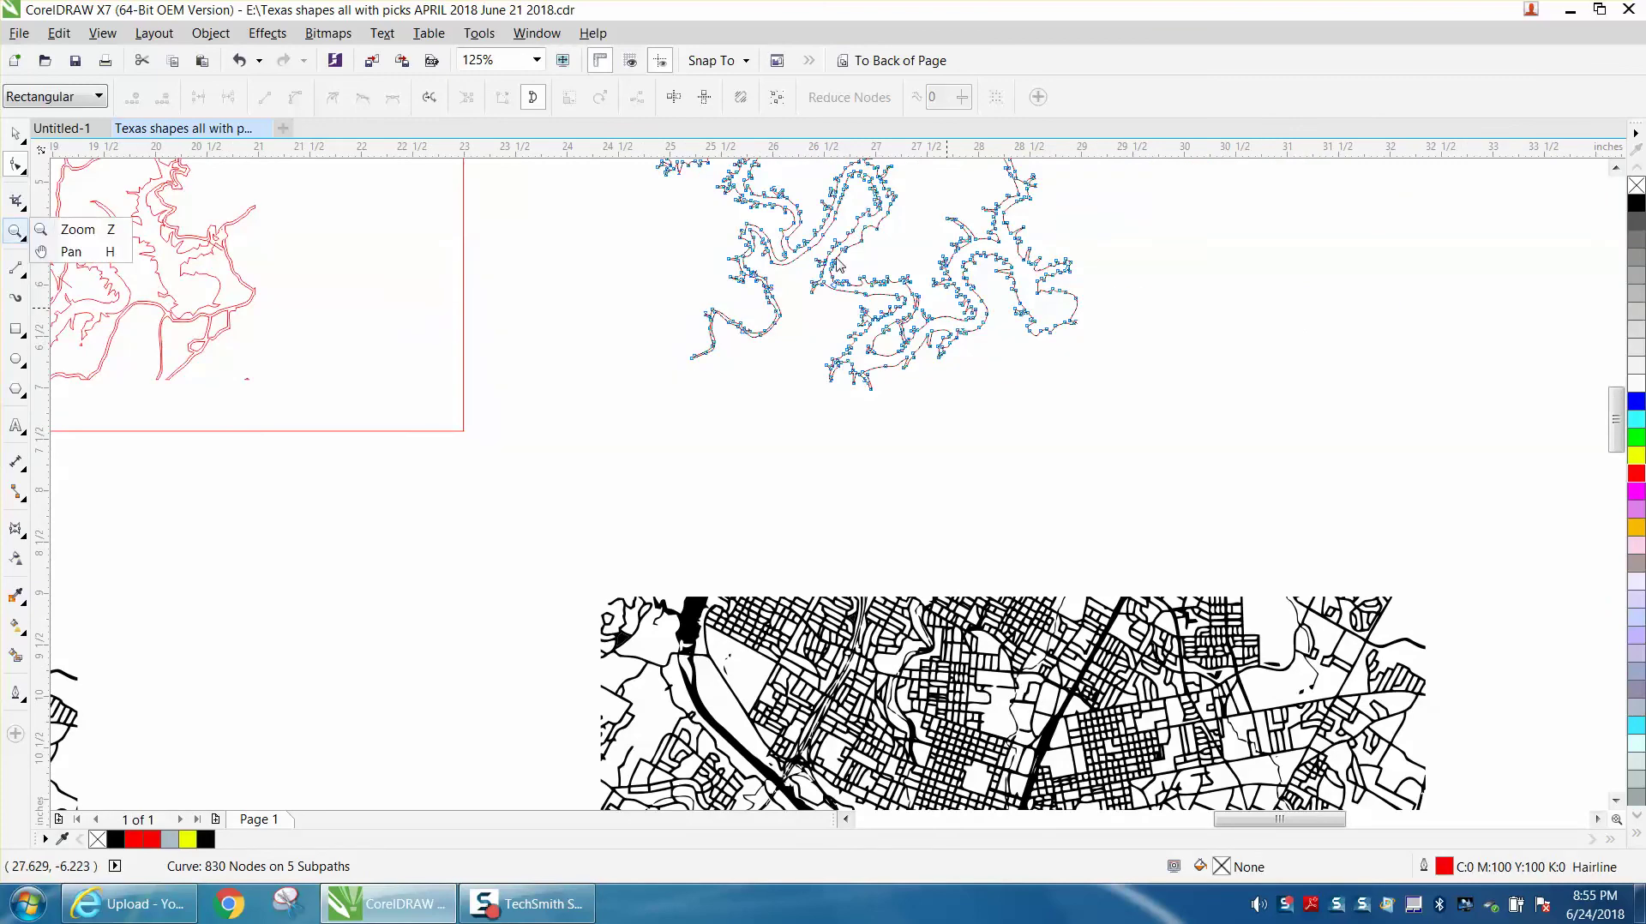
{"action": "left_click", "coordinate": [28, 241]}
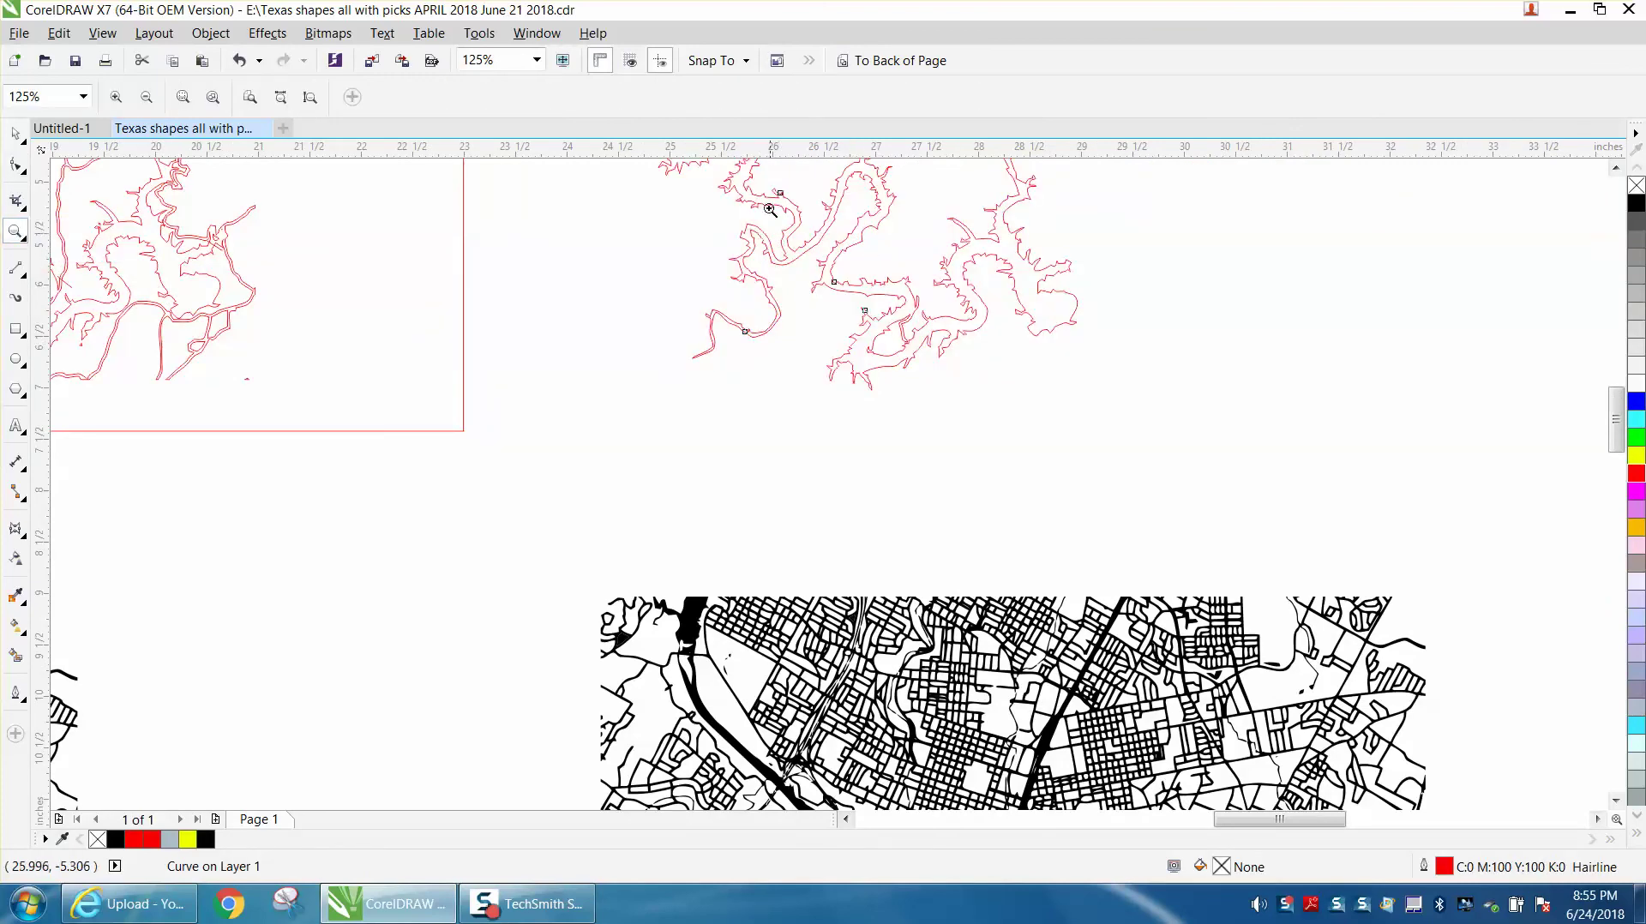
{"action": "left_click_drag", "start_coordinate": [838, 252], "coordinate": [1072, 404]}
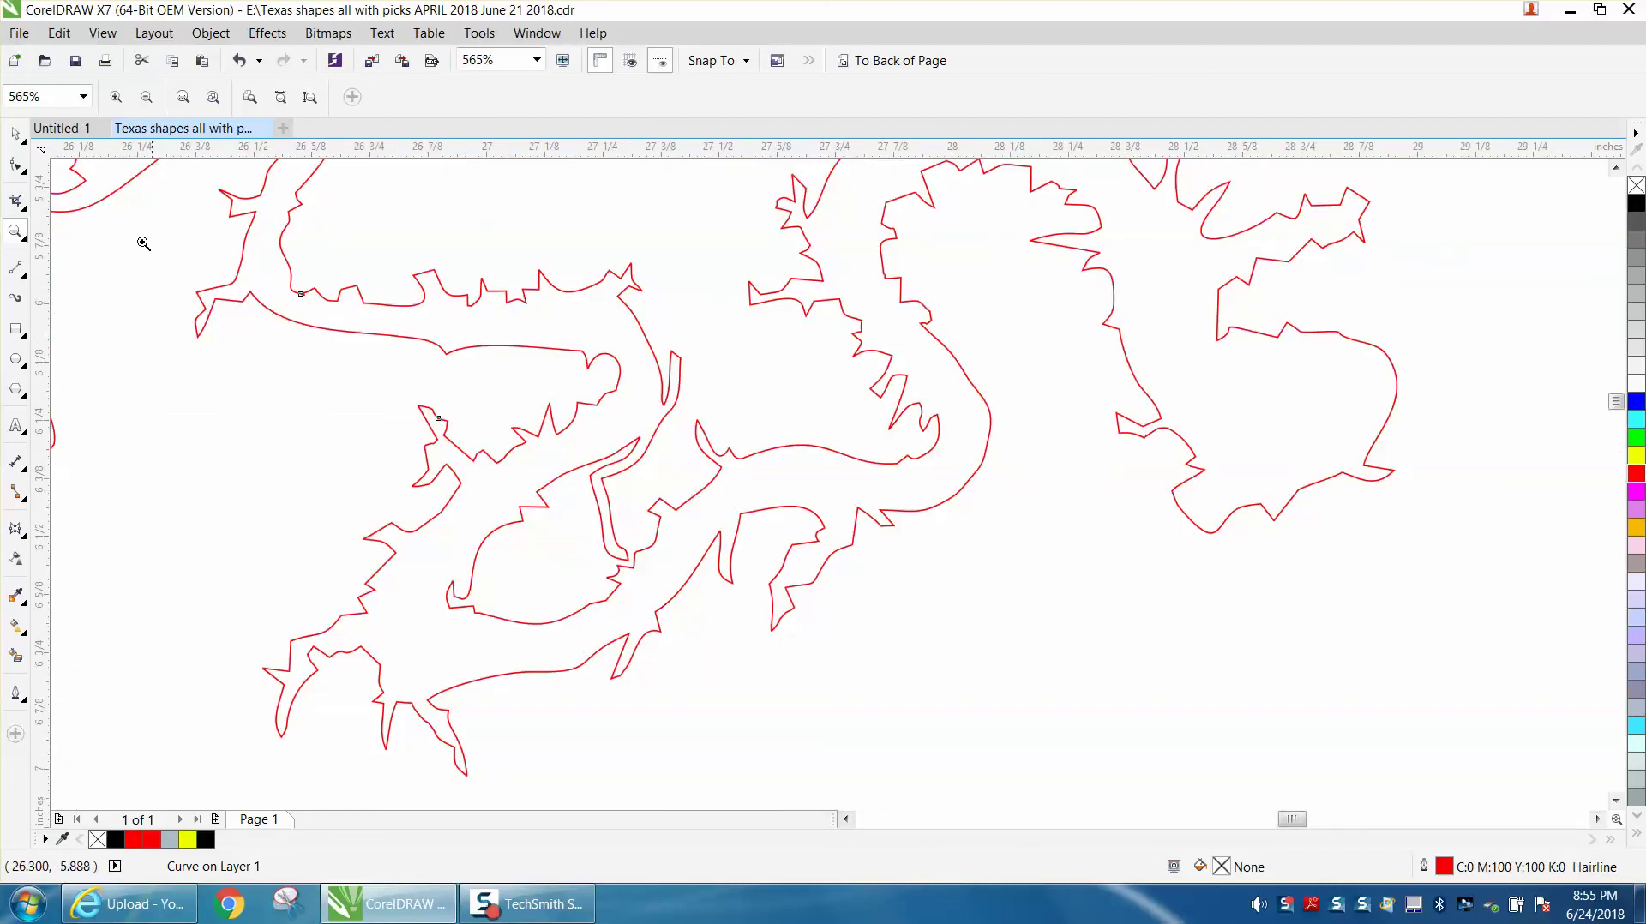
{"action": "left_click", "coordinate": [22, 168]}
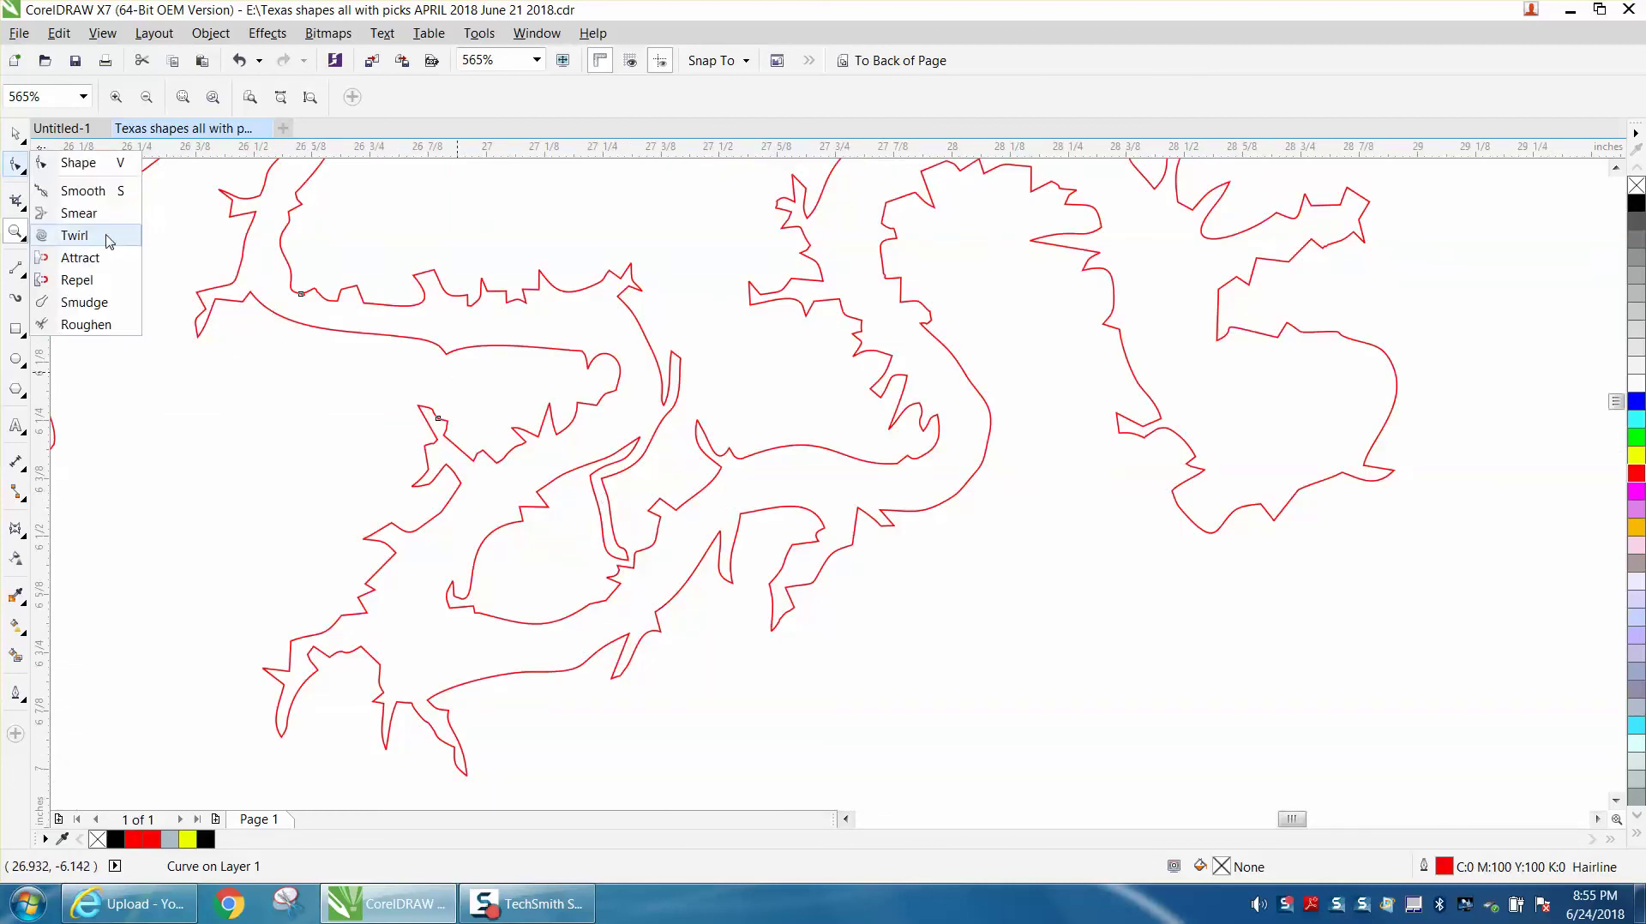
{"action": "left_click", "coordinate": [78, 163]}
{"action": "mouse_move", "coordinate": [617, 565]}
{"action": "left_mouse_down"}
{"action": "mouse_move", "coordinate": [600, 561]}
{"action": "mouse_move", "coordinate": [622, 554]}
{"action": "left_mouse_up"}
{"action": "left_click_drag", "start_coordinate": [603, 485], "coordinate": [667, 423]}
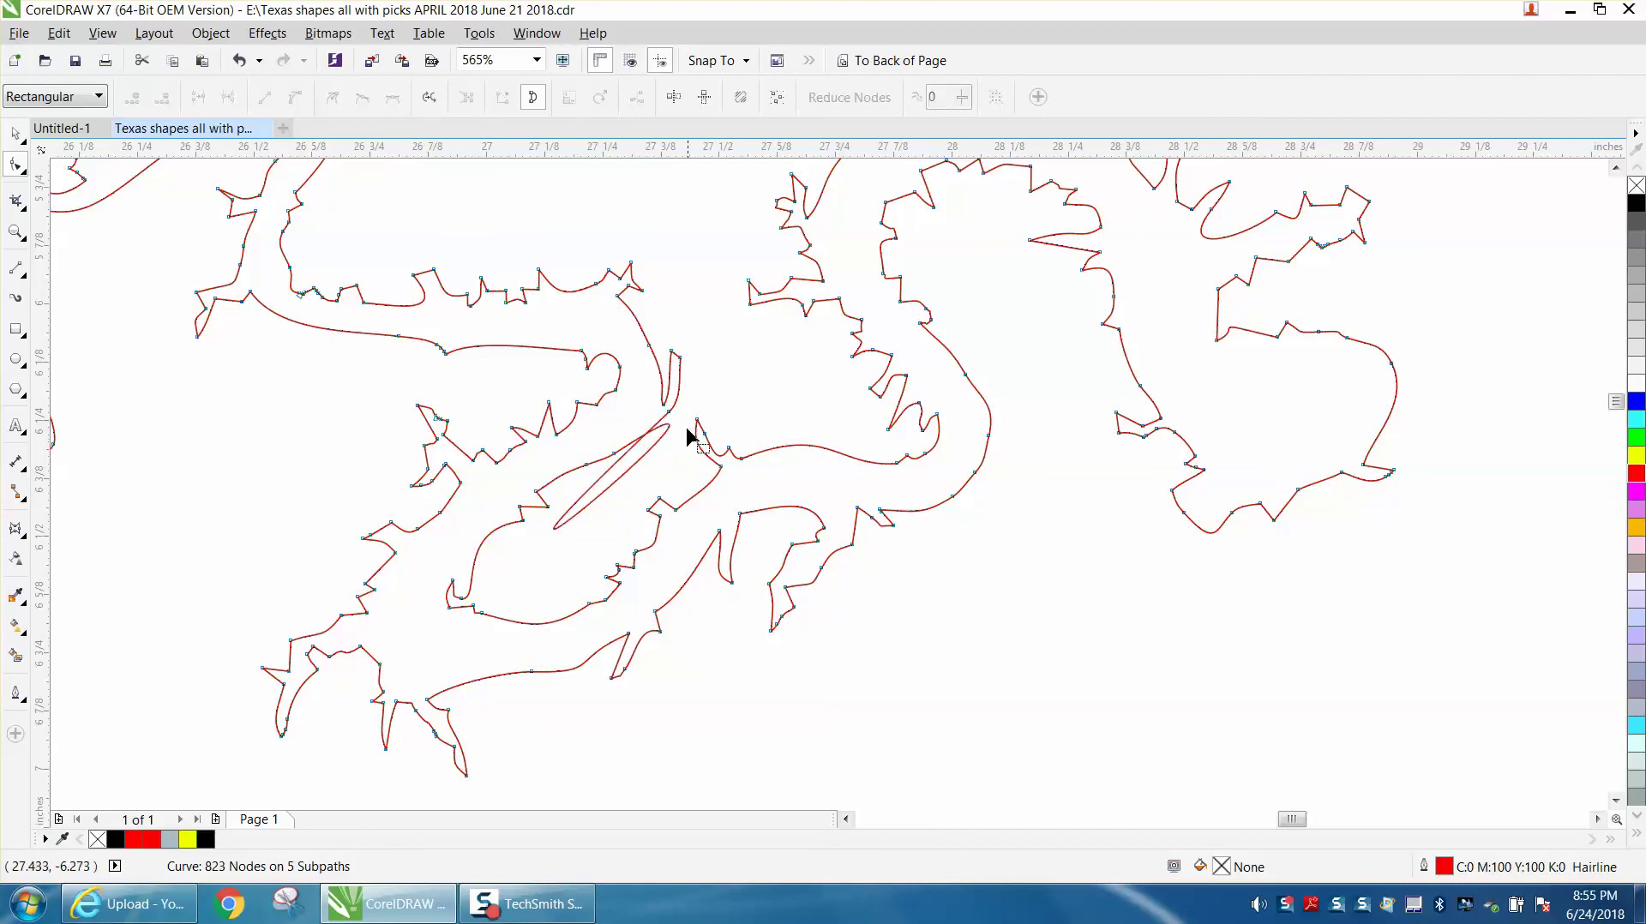
Step: Convert the looping segment left where the road spur was into a straight line between its two shoreline nodes
{"action": "left_click", "coordinate": [613, 460]}
{"action": "right_click", "coordinate": [613, 460]}
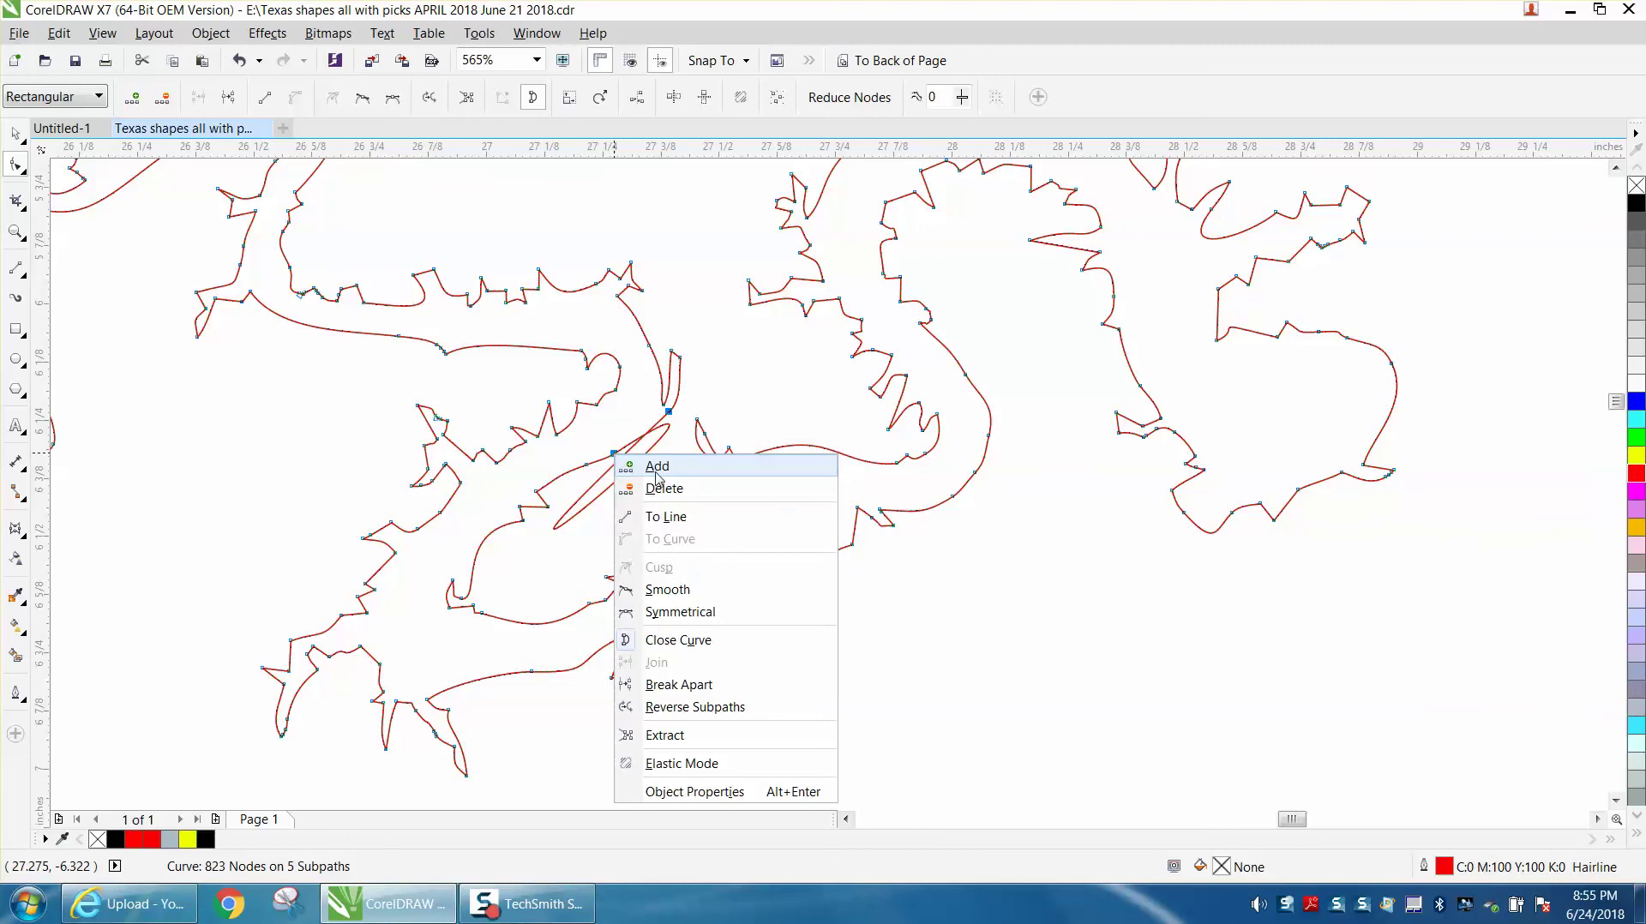
{"action": "left_click", "coordinate": [666, 519]}
{"action": "left_click", "coordinate": [654, 488]}
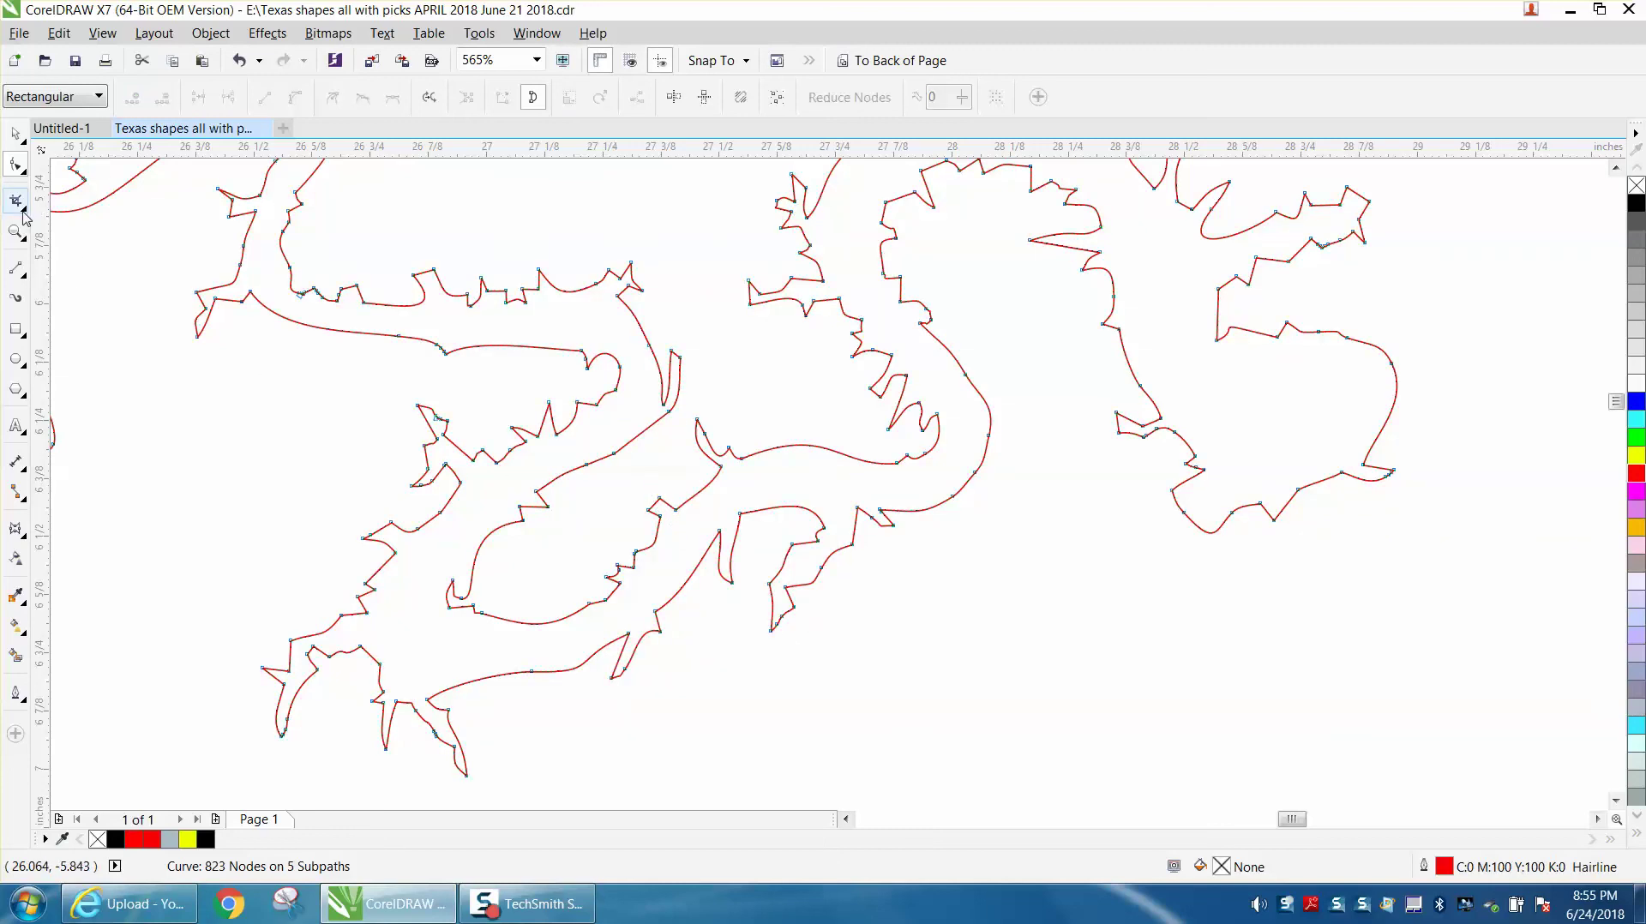
Step: Smooth the jagged northern and inner shoreline of the lake's southern section using the Smooth tool with a 0.5 in nib
{"action": "left_click", "coordinate": [21, 172]}
{"action": "left_click", "coordinate": [78, 188]}
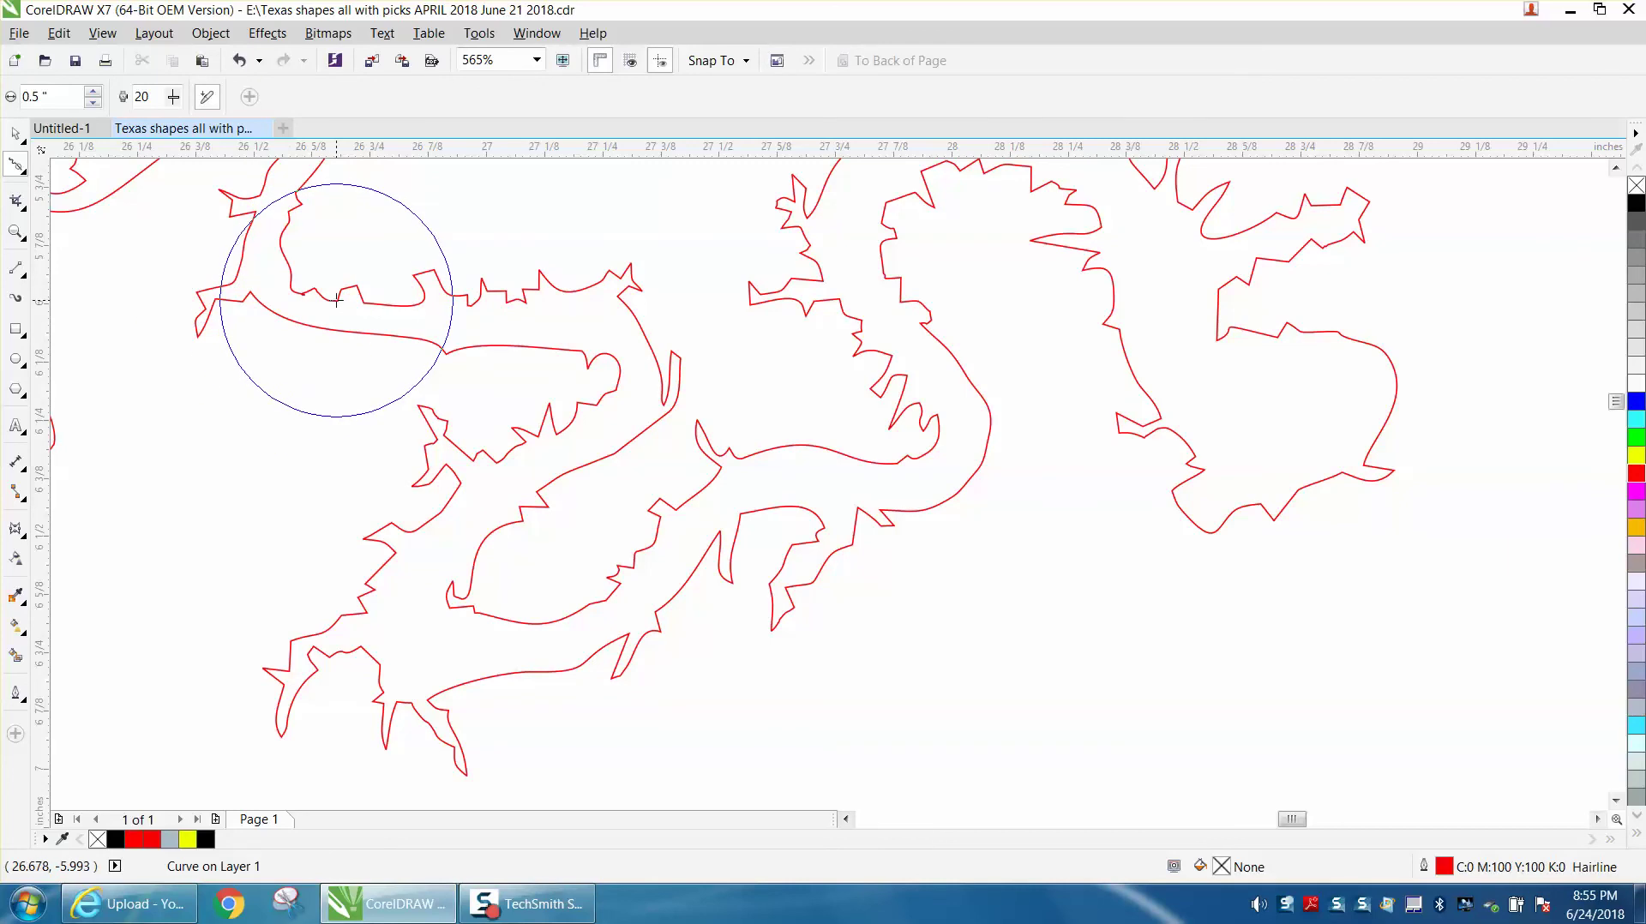
{"action": "mouse_move", "coordinate": [337, 299]}
{"action": "left_mouse_down"}
{"action": "mouse_move", "coordinate": [441, 316]}
{"action": "mouse_move", "coordinate": [523, 285]}
{"action": "mouse_move", "coordinate": [695, 371]}
{"action": "mouse_move", "coordinate": [636, 277]}
{"action": "mouse_move", "coordinate": [783, 341]}
{"action": "mouse_move", "coordinate": [573, 409]}
{"action": "mouse_move", "coordinate": [551, 361]}
{"action": "mouse_move", "coordinate": [573, 458]}
{"action": "left_mouse_up"}
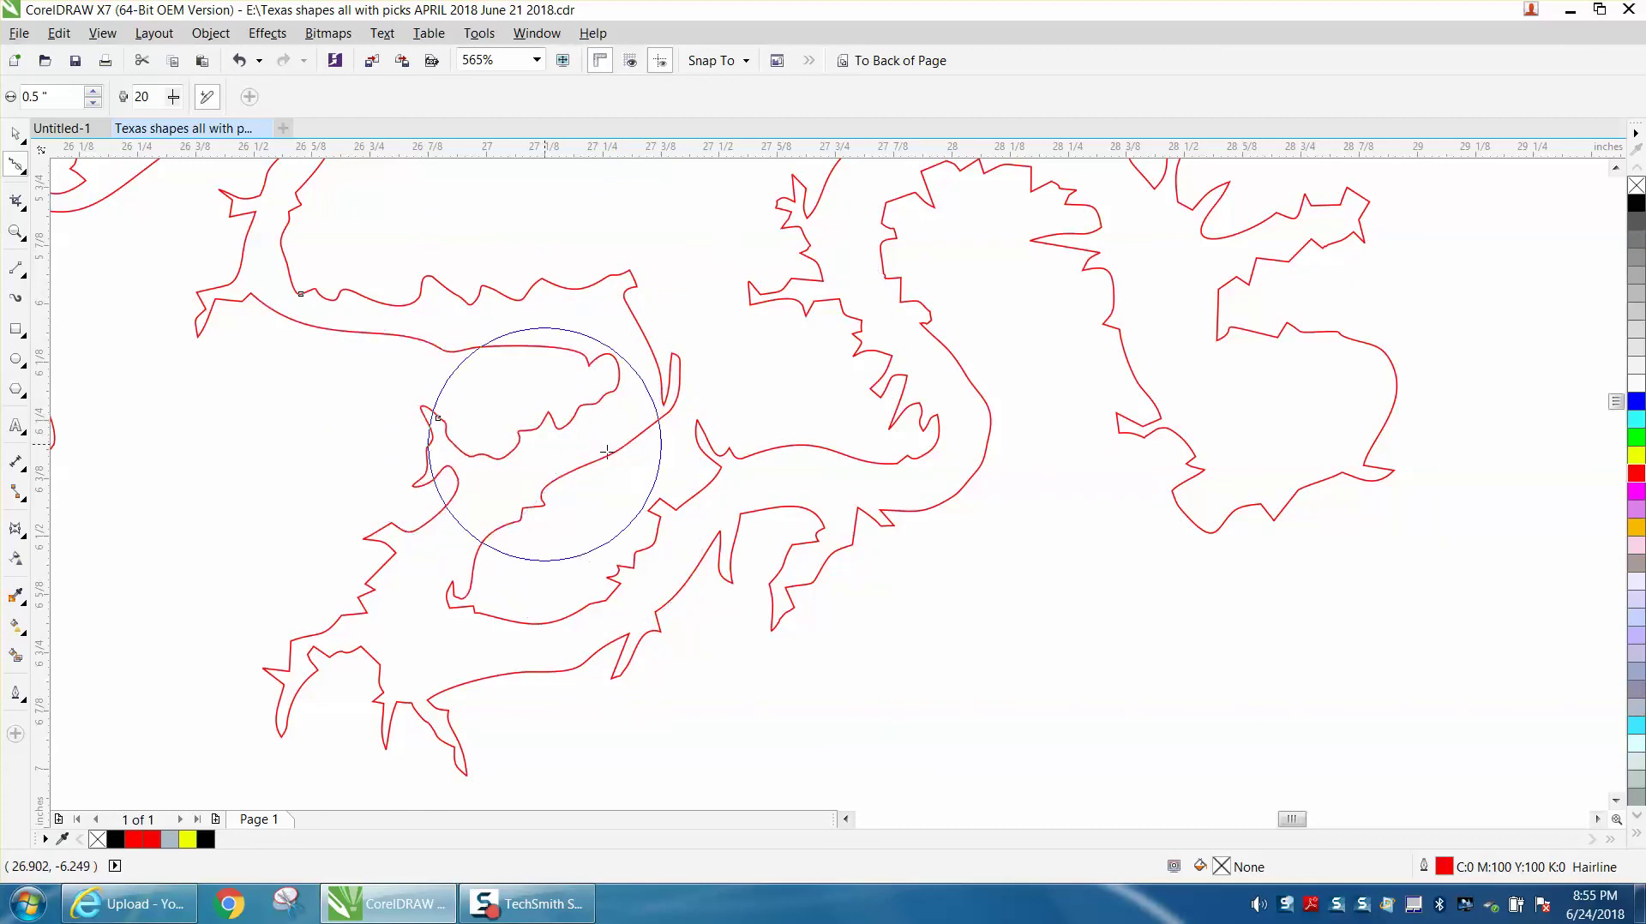
Step: Examine the extracted lake outline beside the source map and the SNAZZYMAPS.COM heading above it
{"action": "scroll", "coordinate": [715, 475], "scroll_direction": "down", "scroll_amount": 2}
{"action": "scroll", "coordinate": [649, 455], "scroll_direction": "down", "scroll_amount": 2}
{"action": "scroll", "coordinate": [684, 448], "scroll_direction": "down", "scroll_amount": 2}
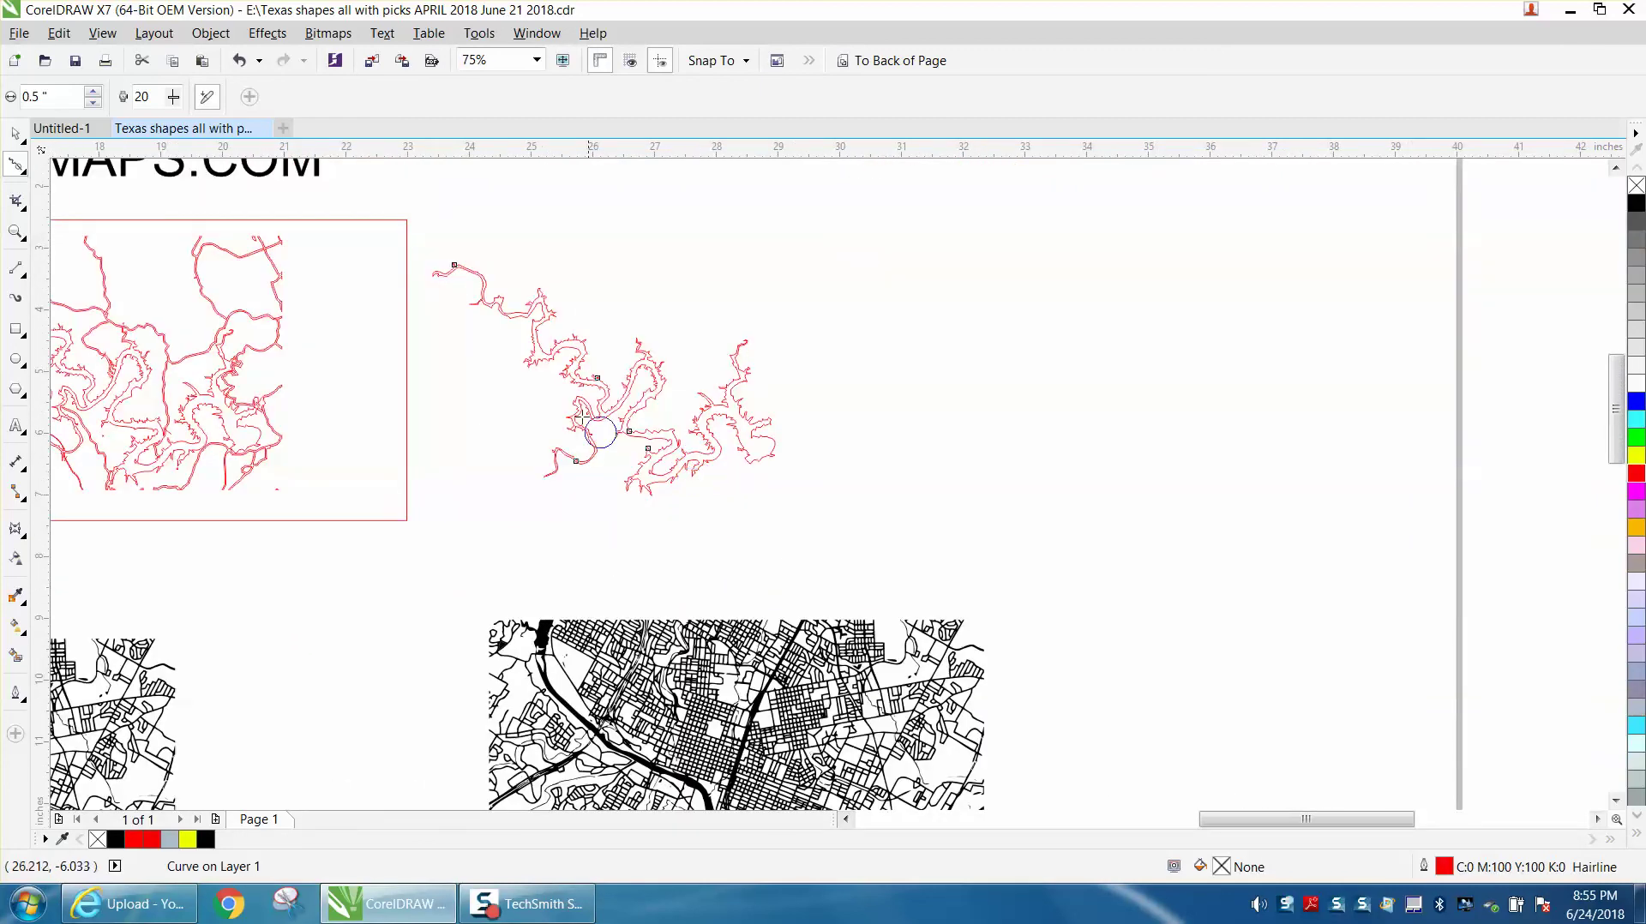
{"action": "scroll", "coordinate": [702, 424], "scroll_direction": "down", "scroll_amount": 2}
{"action": "left_click", "coordinate": [15, 232]}
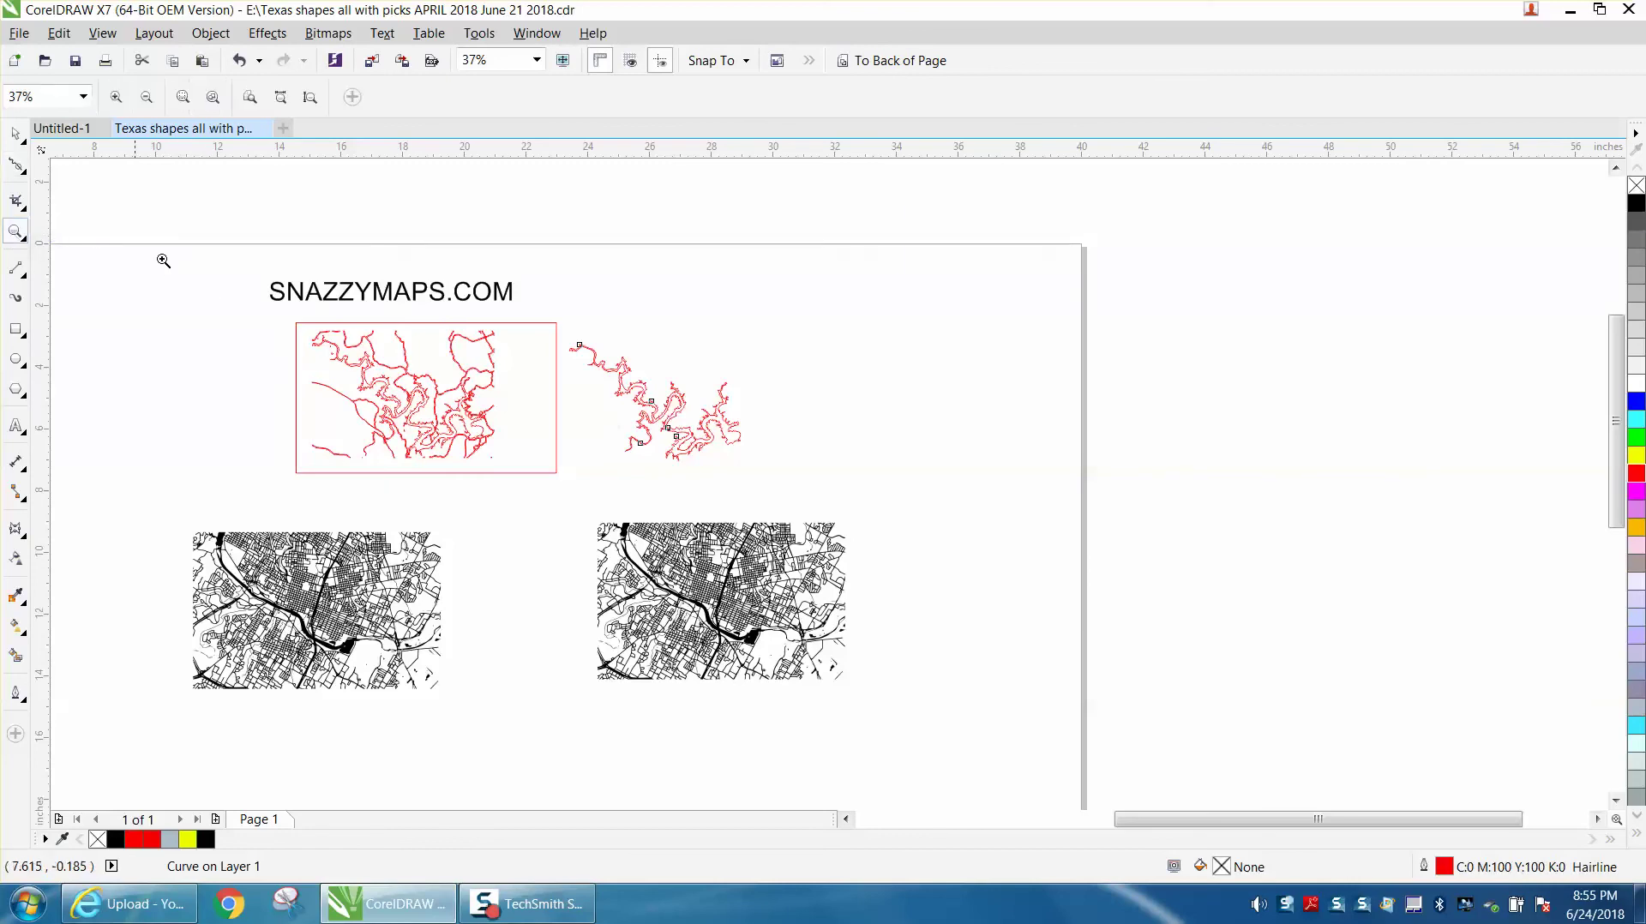
{"action": "left_click_drag", "start_coordinate": [256, 271], "coordinate": [565, 345]}
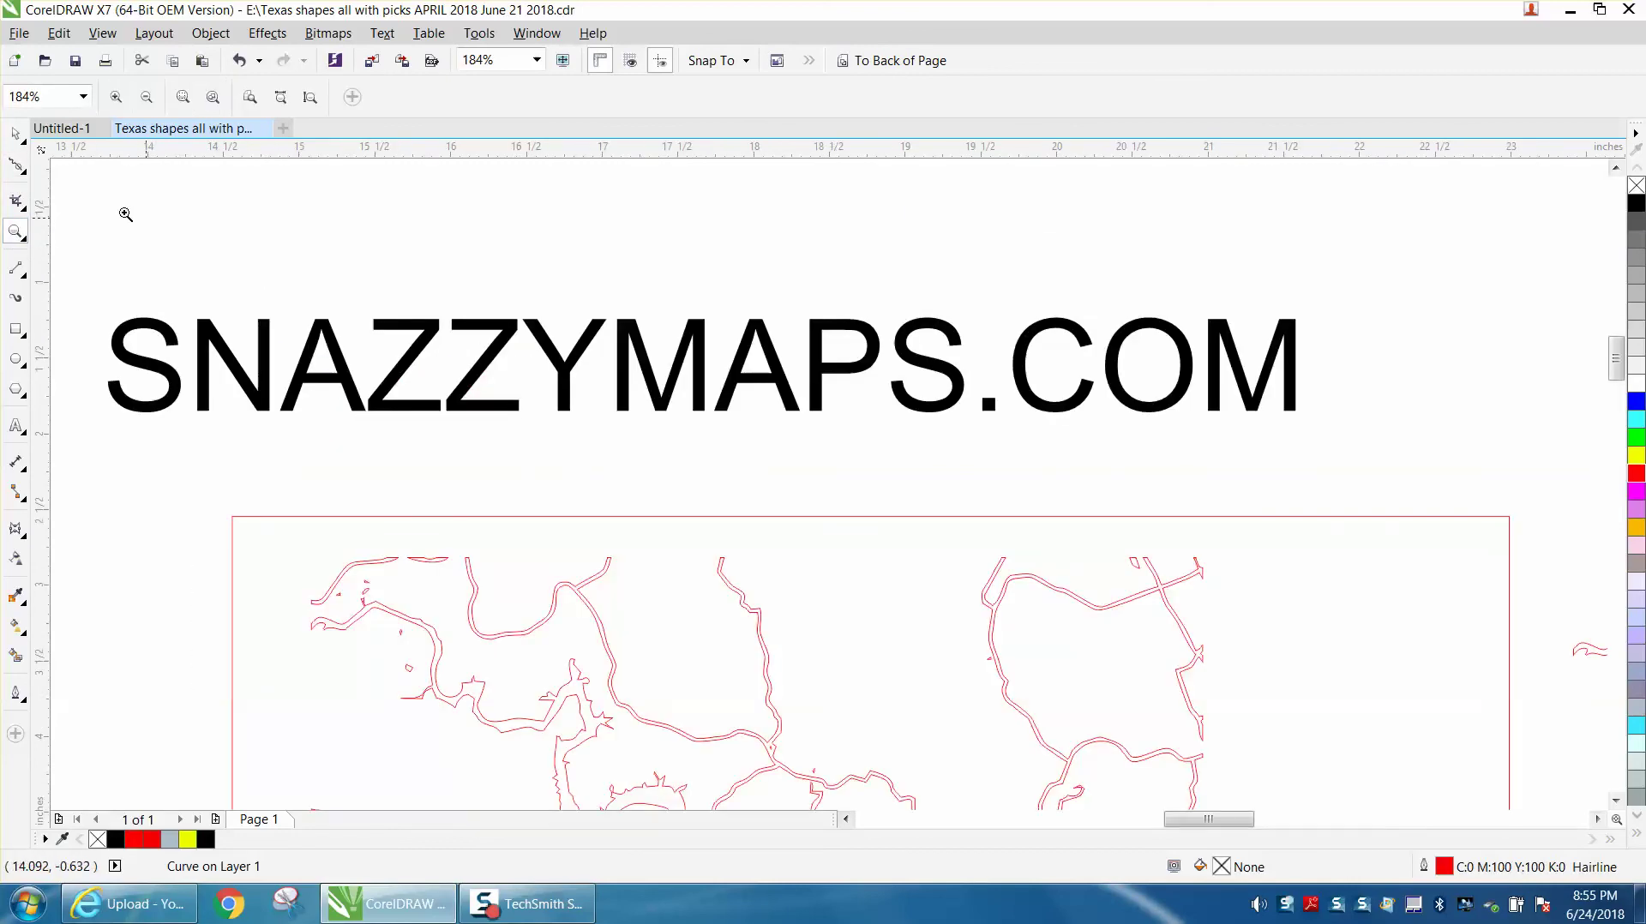
{"action": "left_click", "coordinate": [17, 135]}
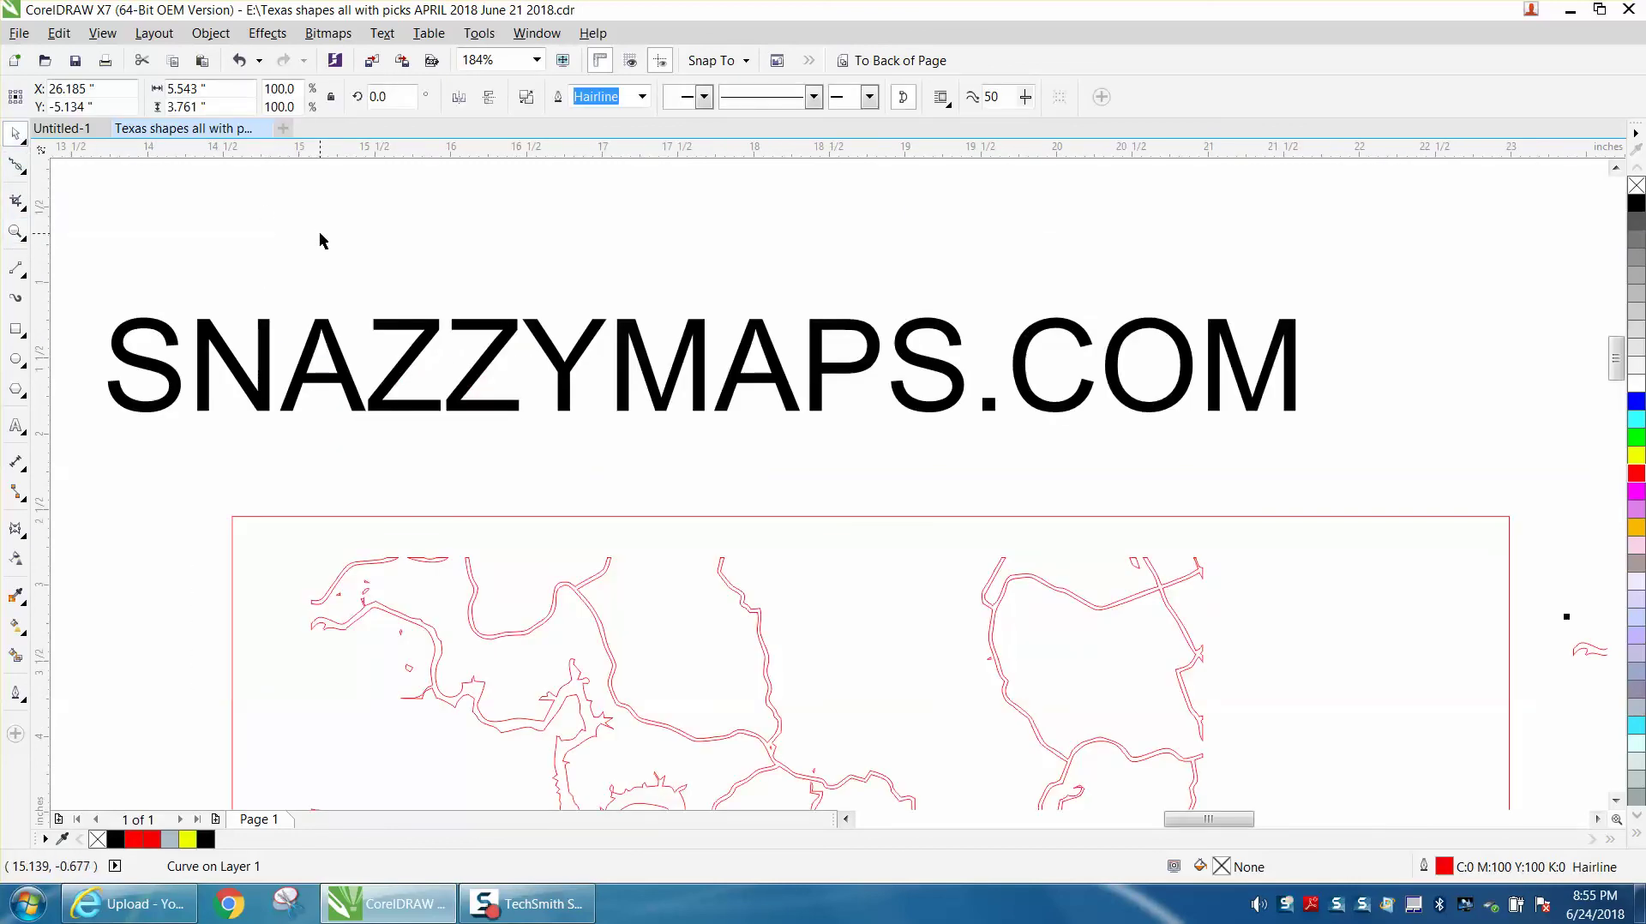
{"action": "scroll", "coordinate": [394, 275], "scroll_direction": "down", "scroll_amount": 2}
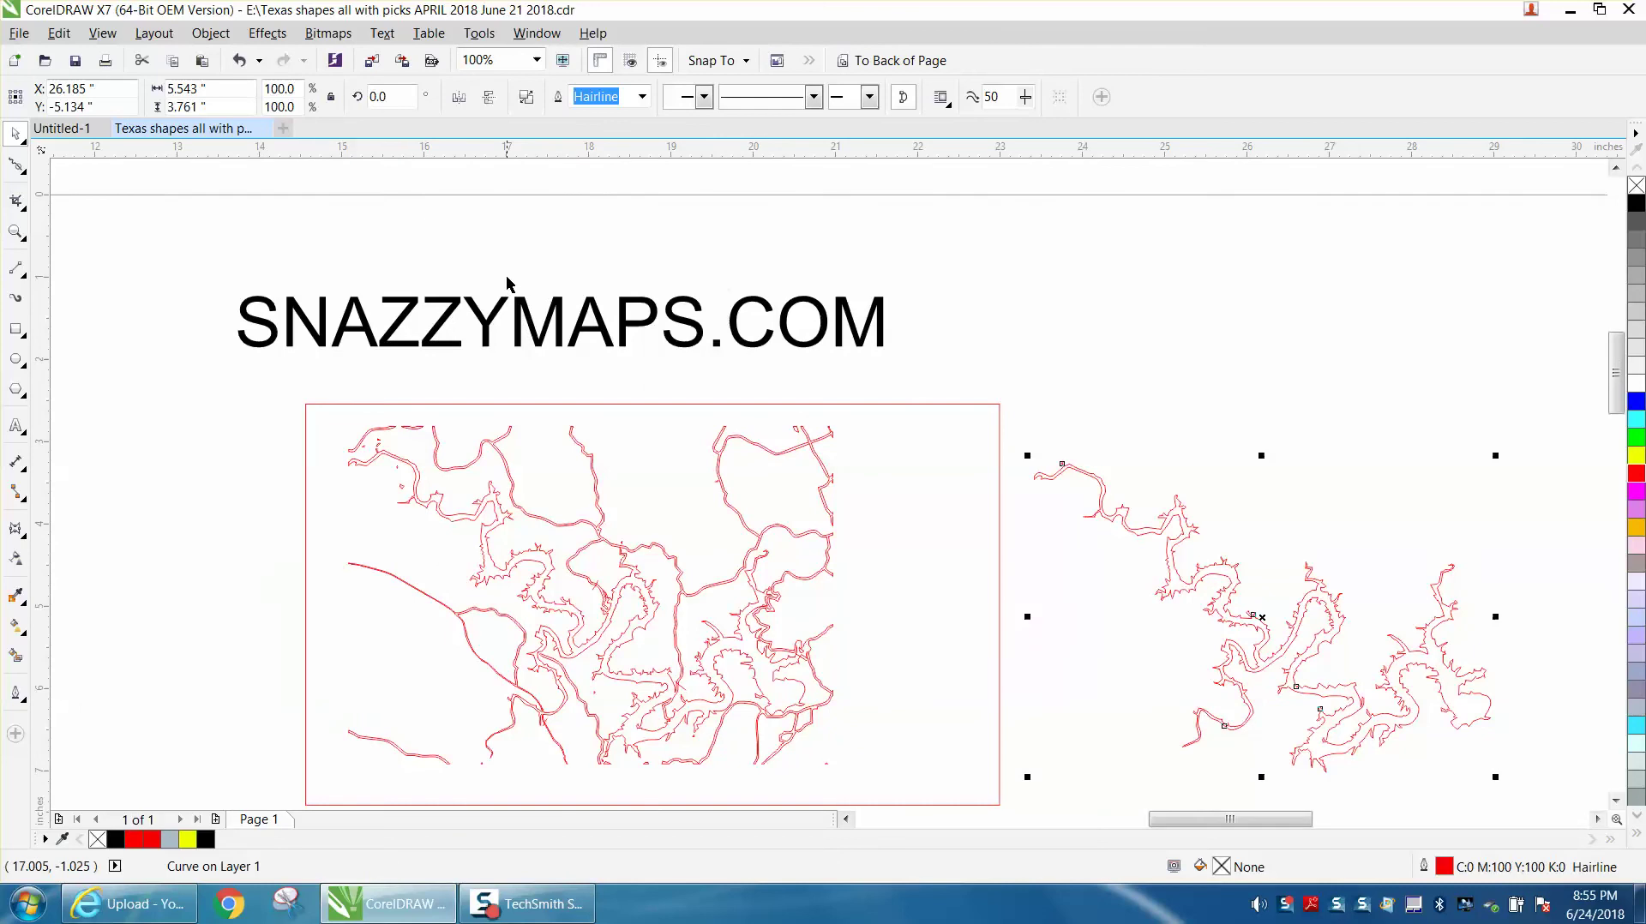